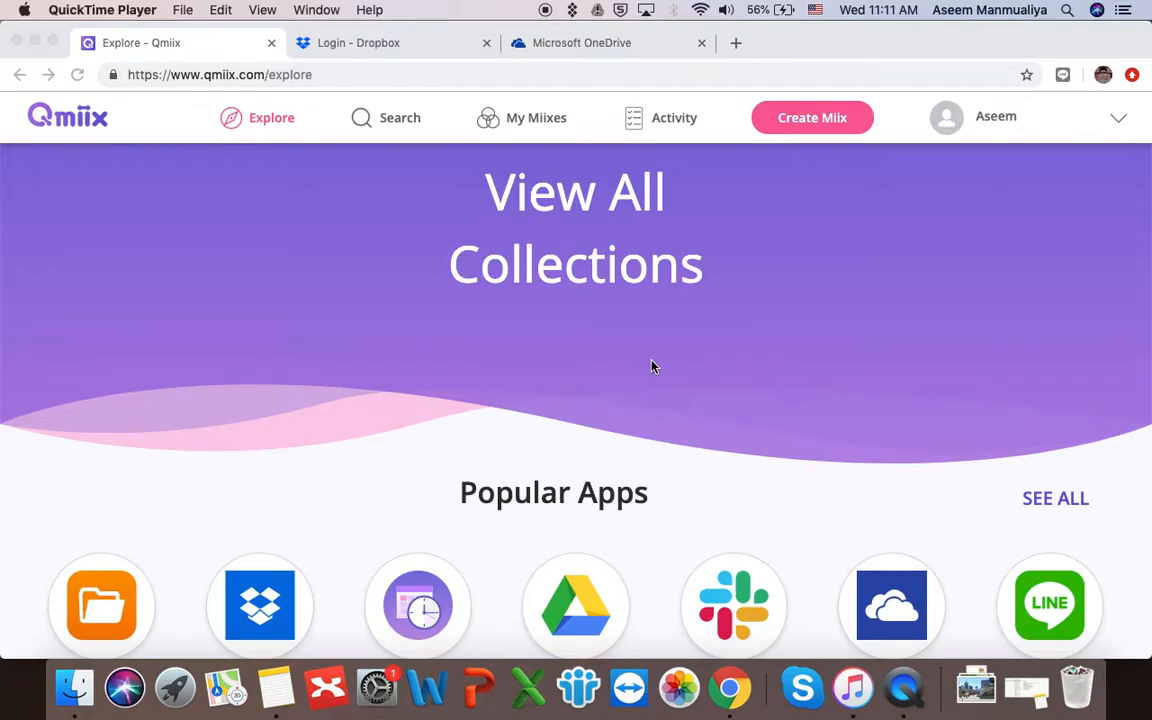
# - Open the full apps list, try searching for 'dropbox', then clear the search
pyautogui.scroll(-5, 651, 367)
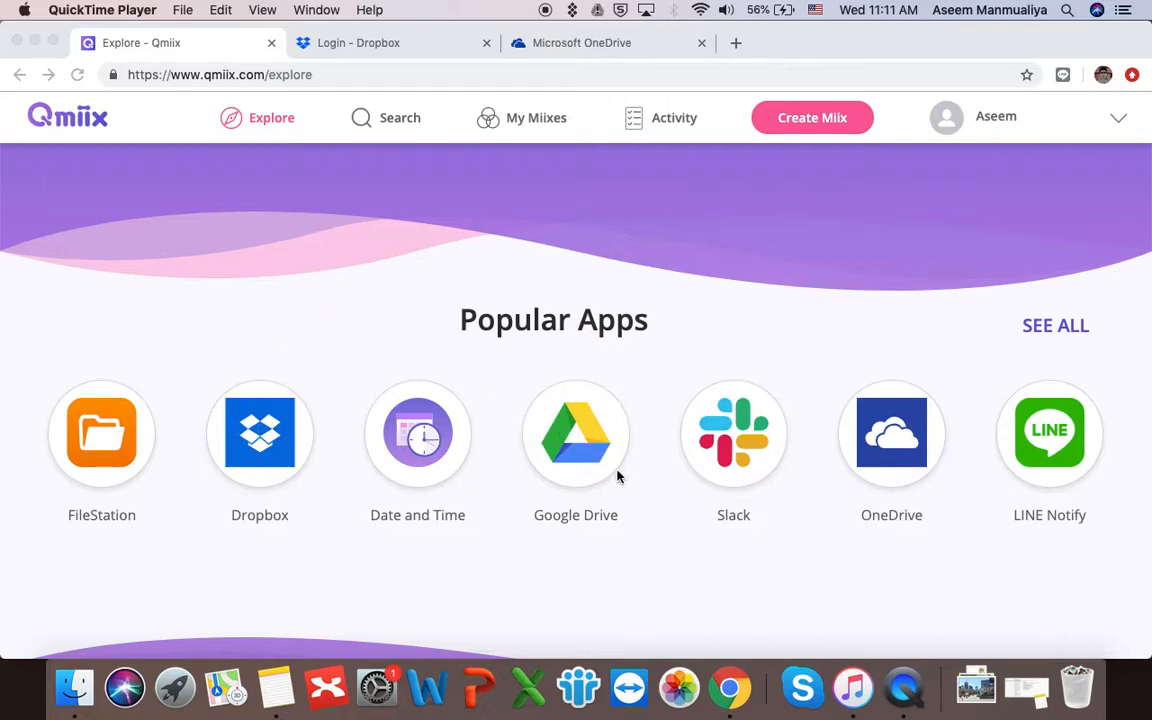
pyautogui.scroll(5, 713, 338)
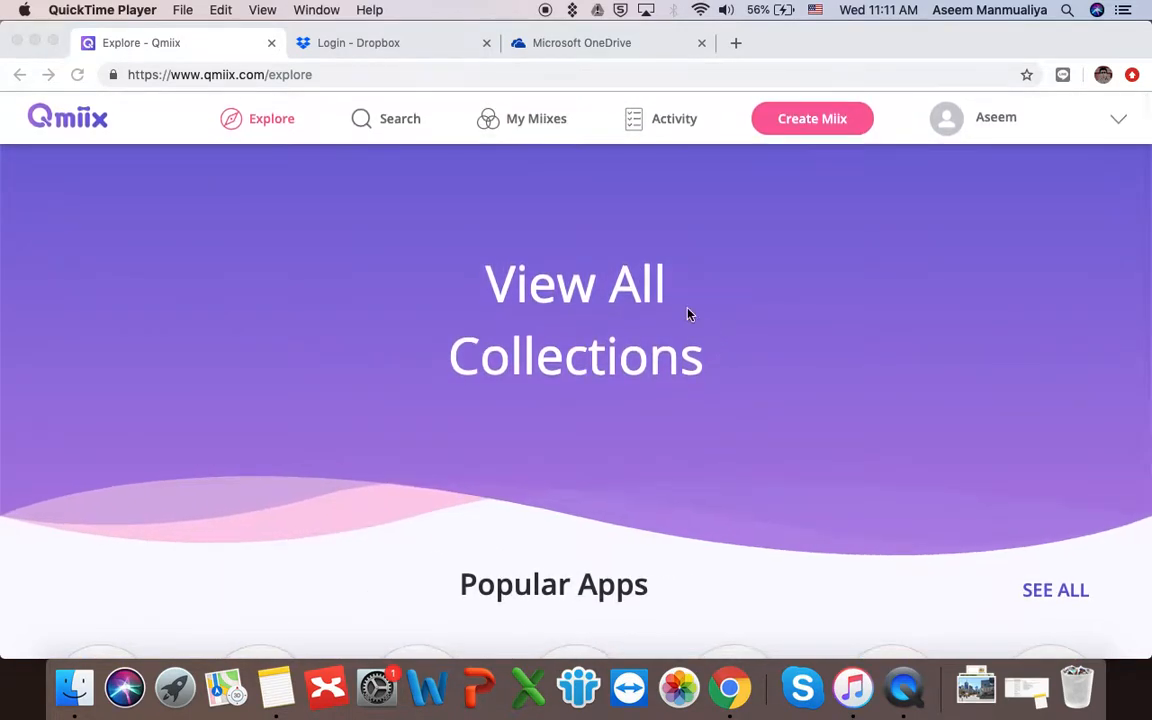
pyautogui.click(266, 120)
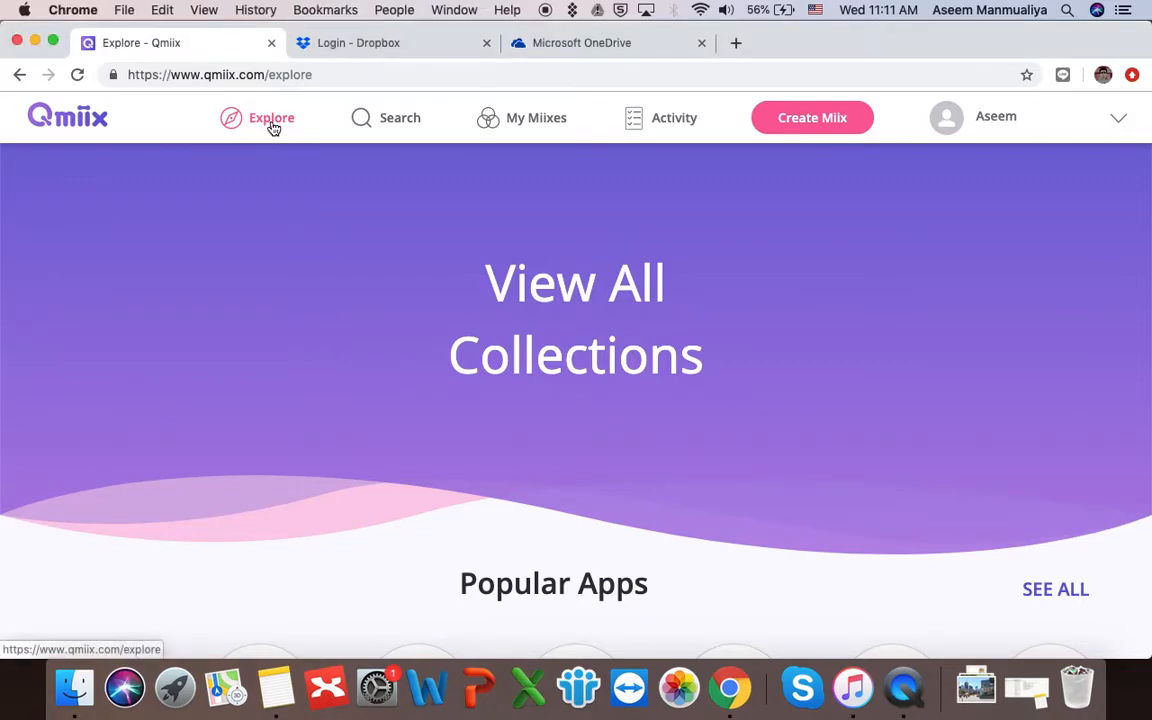
pyautogui.scroll(-6, 457, 284)
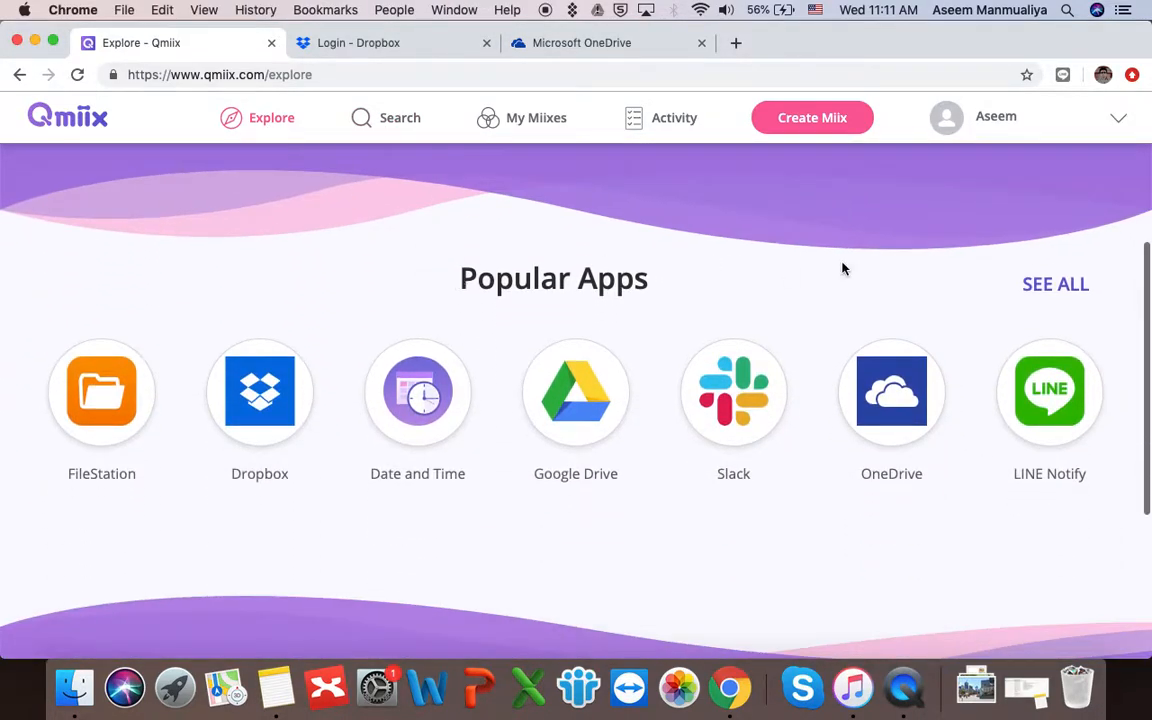
pyautogui.click(1061, 293)
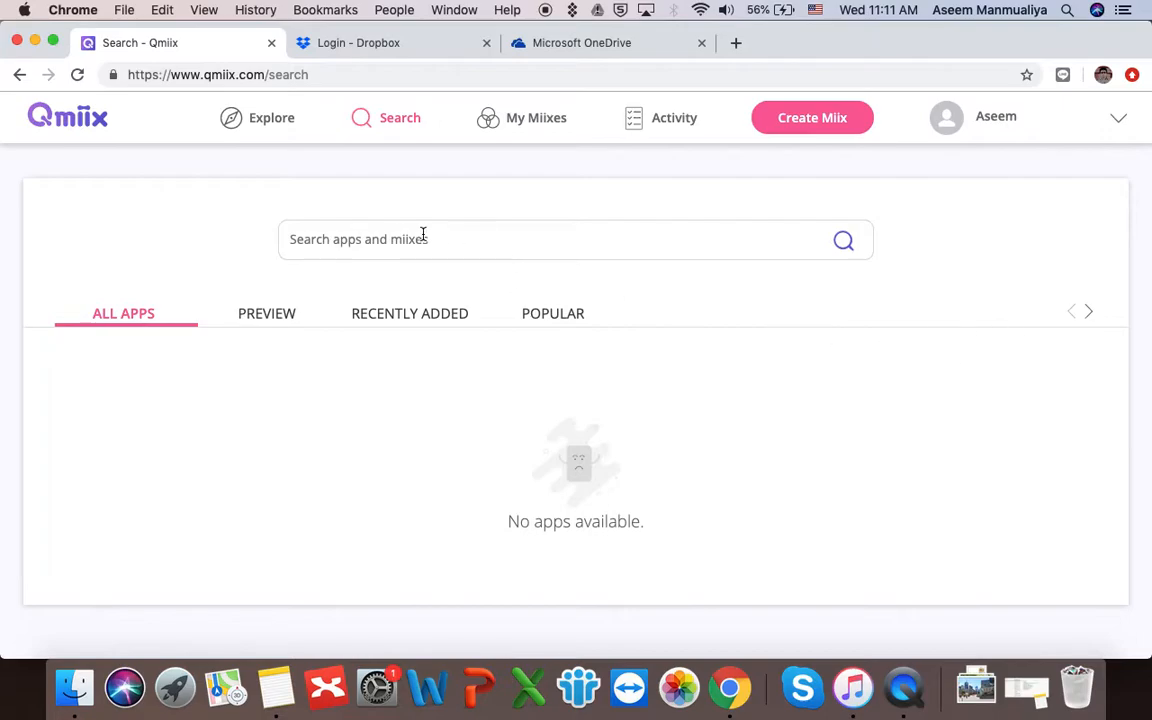
pyautogui.click(325, 240)
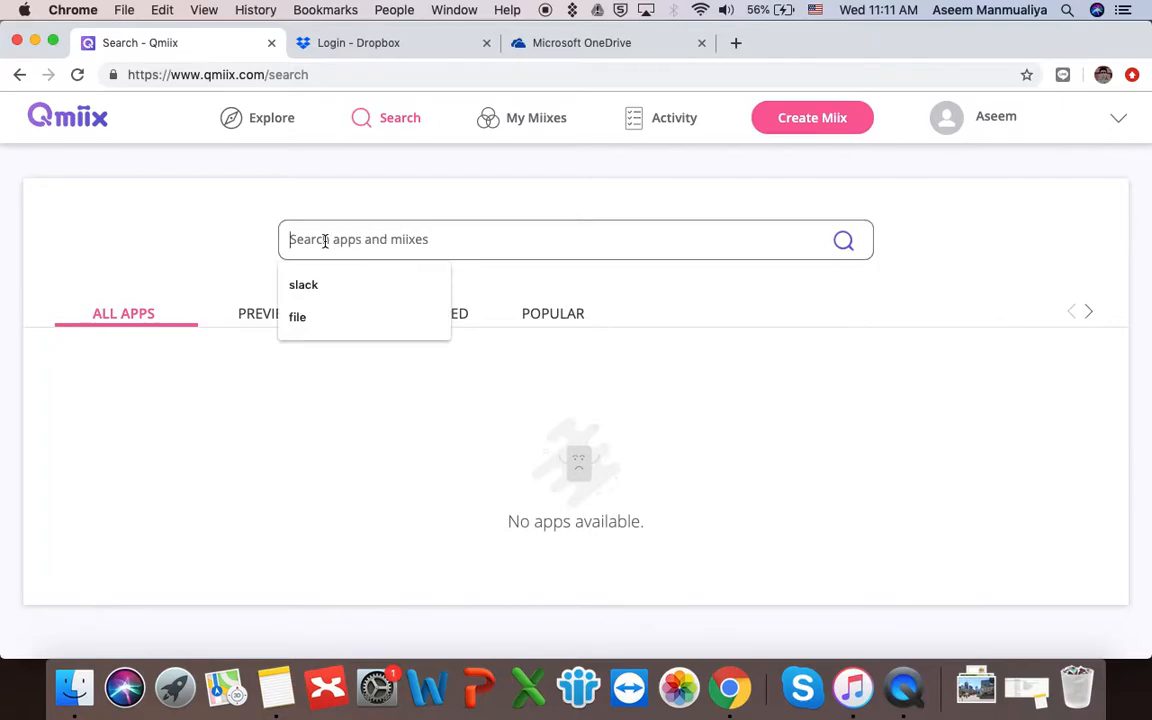
pyautogui.write('drop')
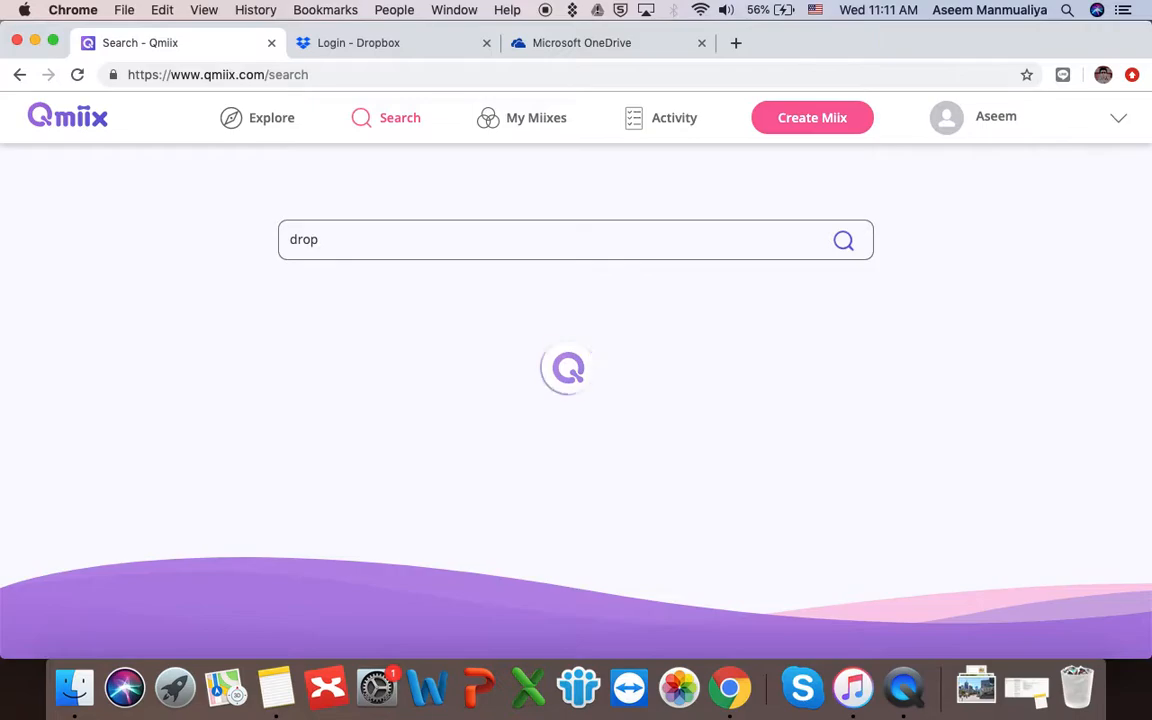
pyautogui.write('box')
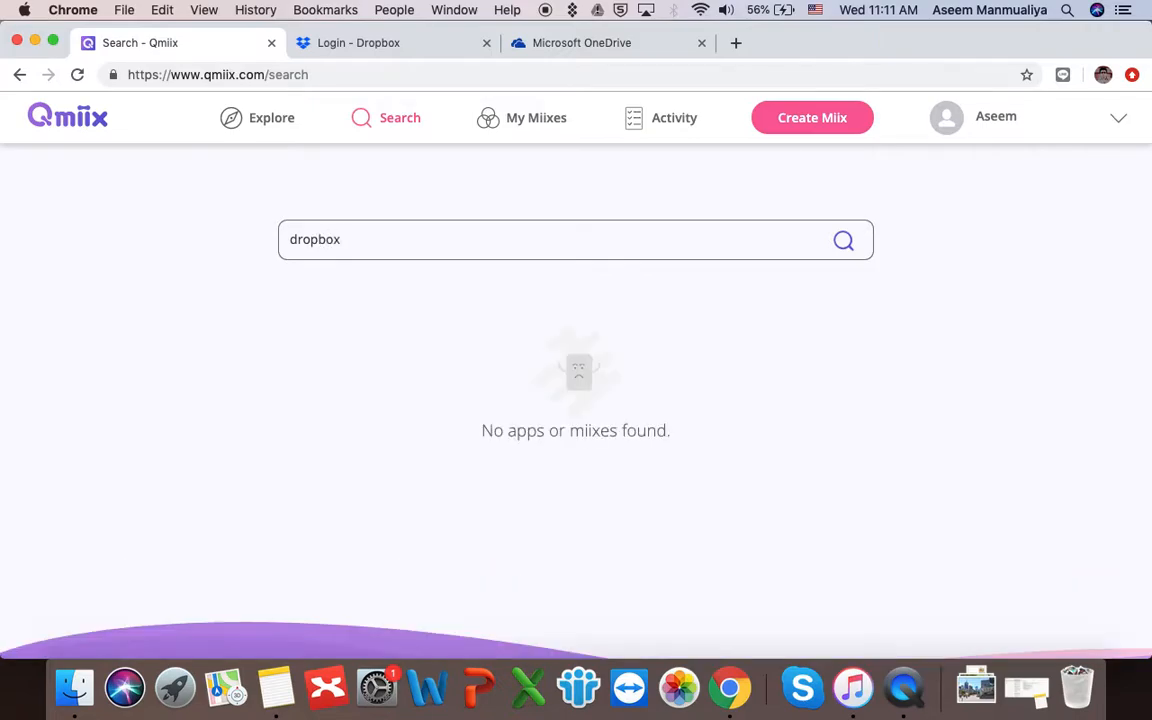
pyautogui.press('BackSpace')
pyautogui.press('BackSpace')
pyautogui.press('BackSpace')
pyautogui.press('BackSpace')
pyautogui.press('BackSpace')
pyautogui.press('BackSpace')
pyautogui.press('BackSpace')
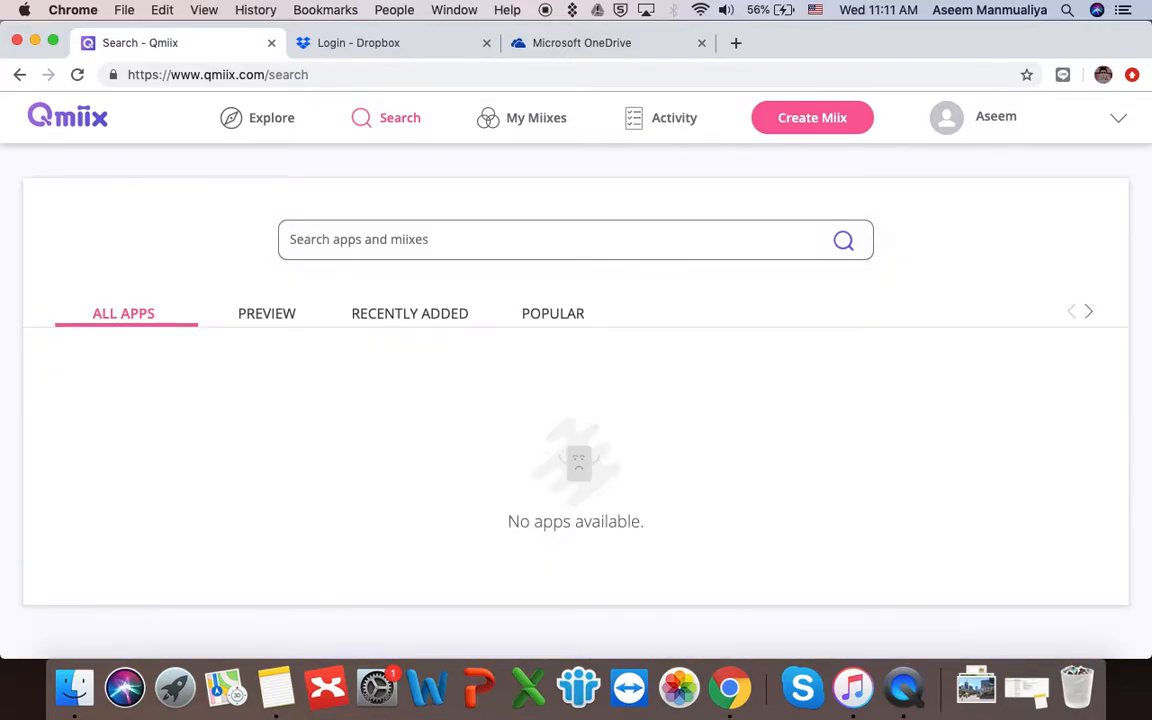
# - Open the Dropbox app from the PREVIEW list and start connecting it through Google sign-in
pyautogui.click(285, 318)
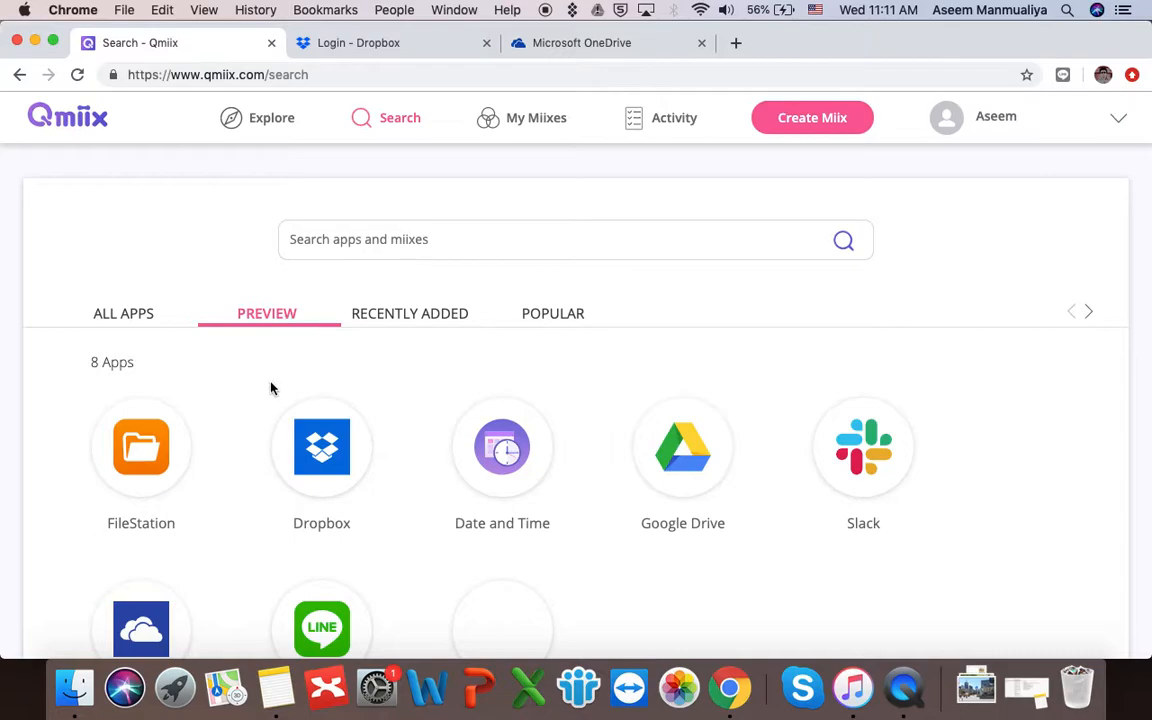
pyautogui.click(118, 318)
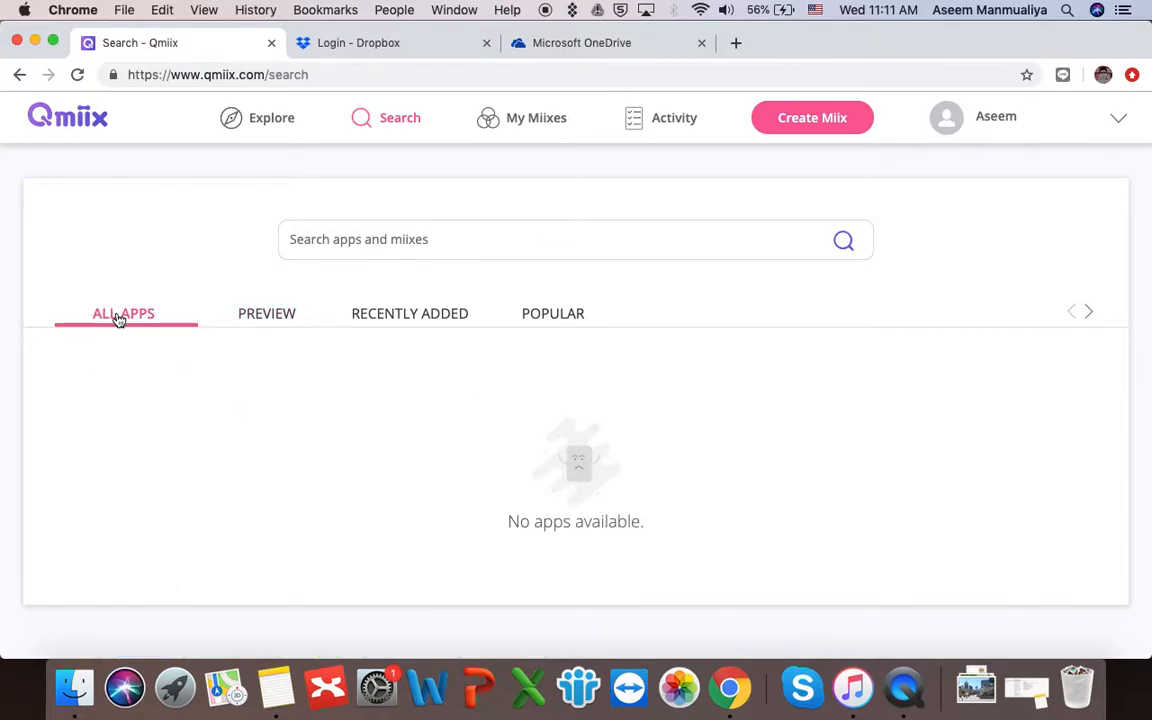
pyautogui.click(265, 314)
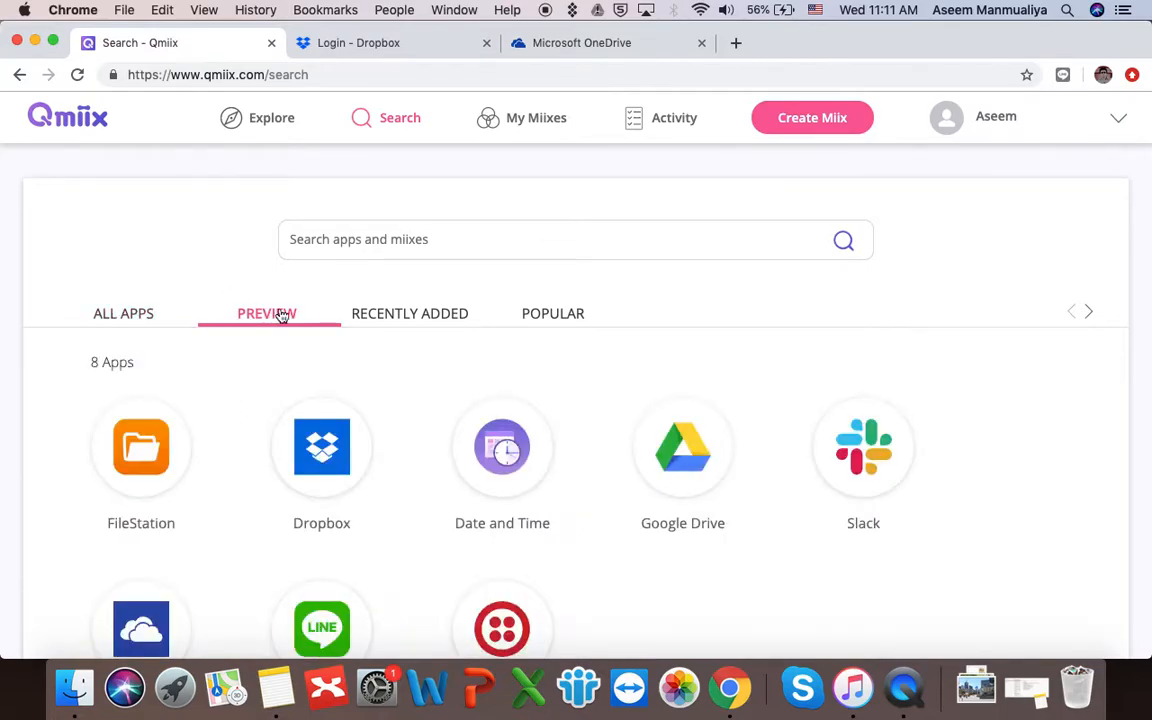
pyautogui.click(321, 465)
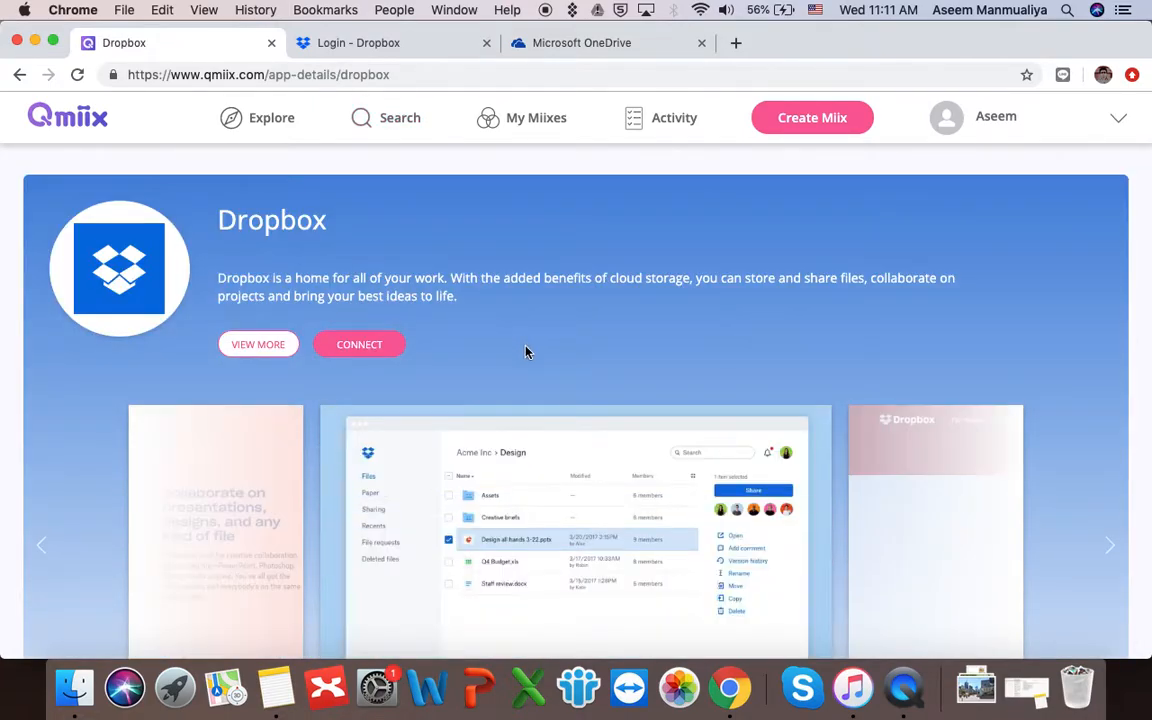
pyautogui.scroll(-1, 527, 351)
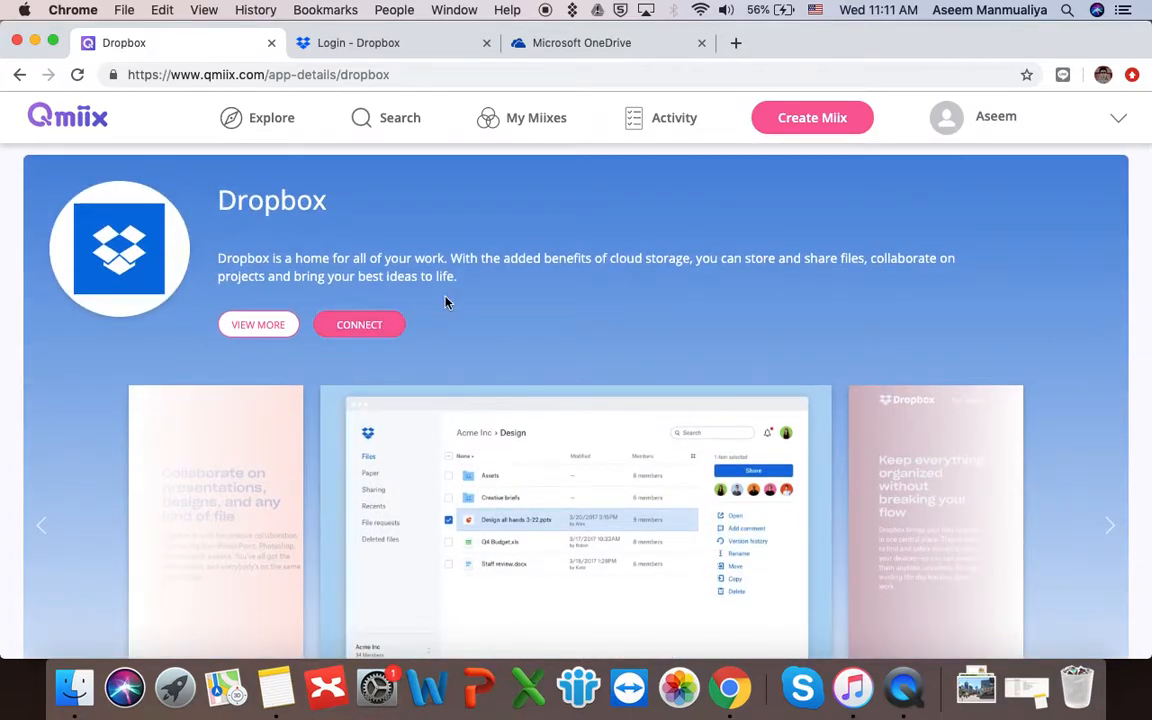
pyautogui.click(382, 327)
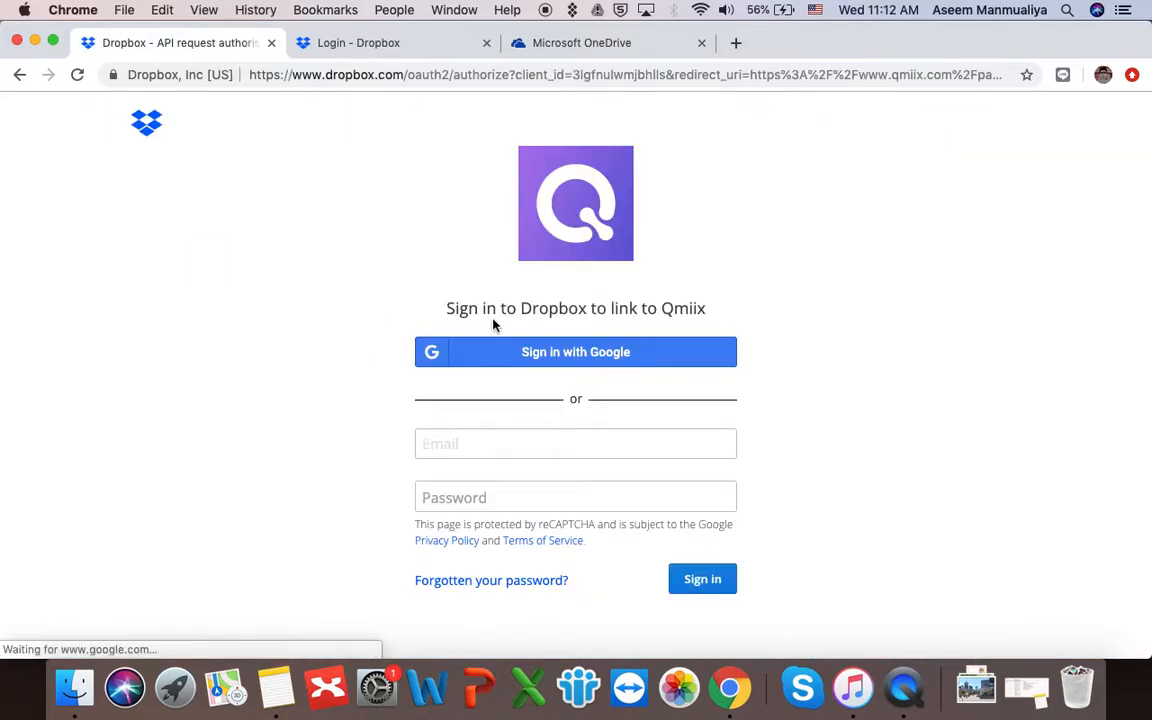
pyautogui.click(592, 365)
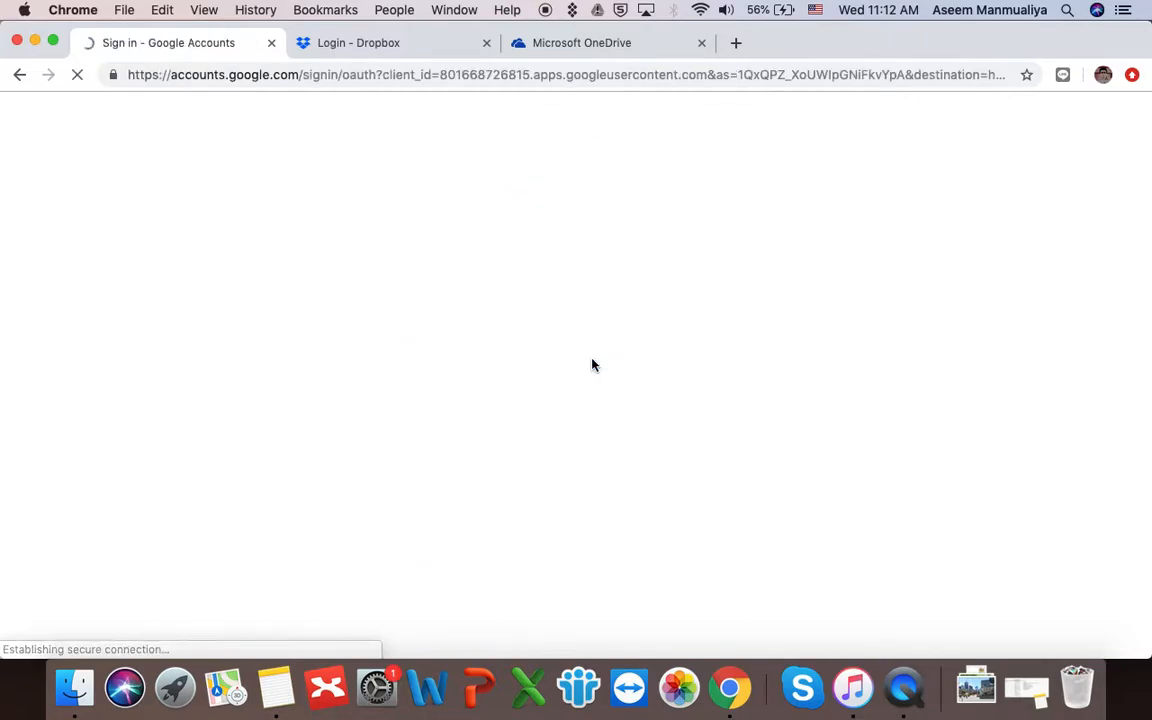
# - Choose the Google account and continue, so Qmiix reports 'New account added' for Dropbox
pyautogui.click(493, 406)
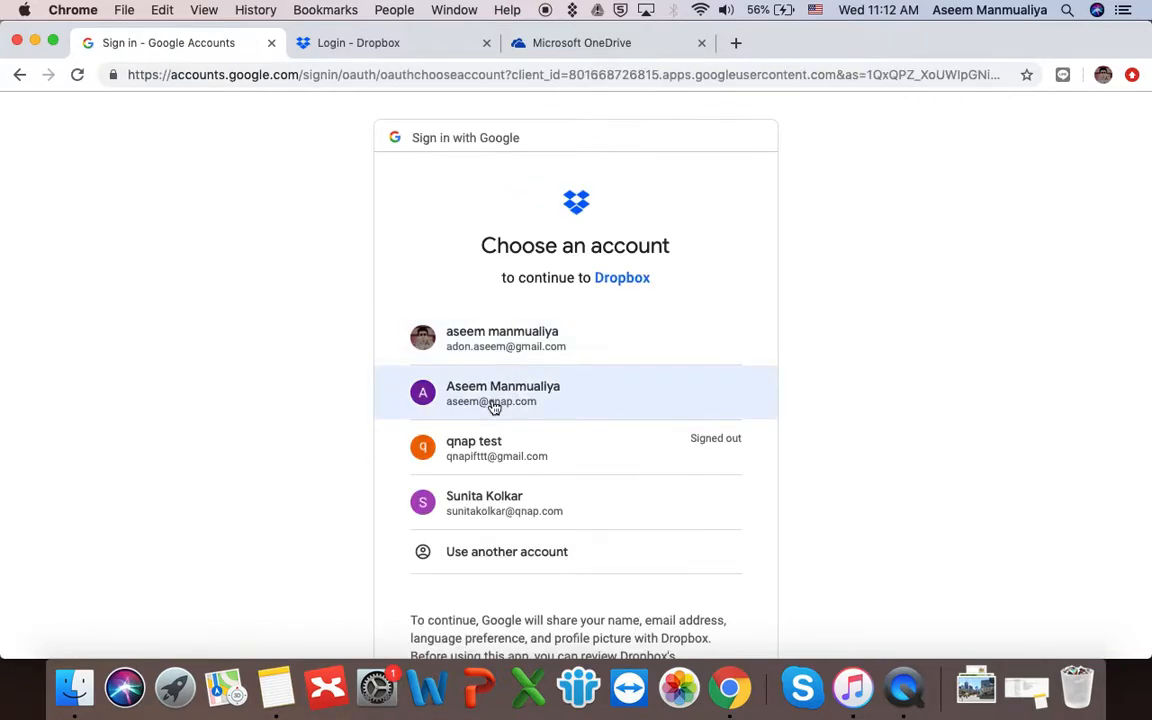
pyautogui.click(494, 407)
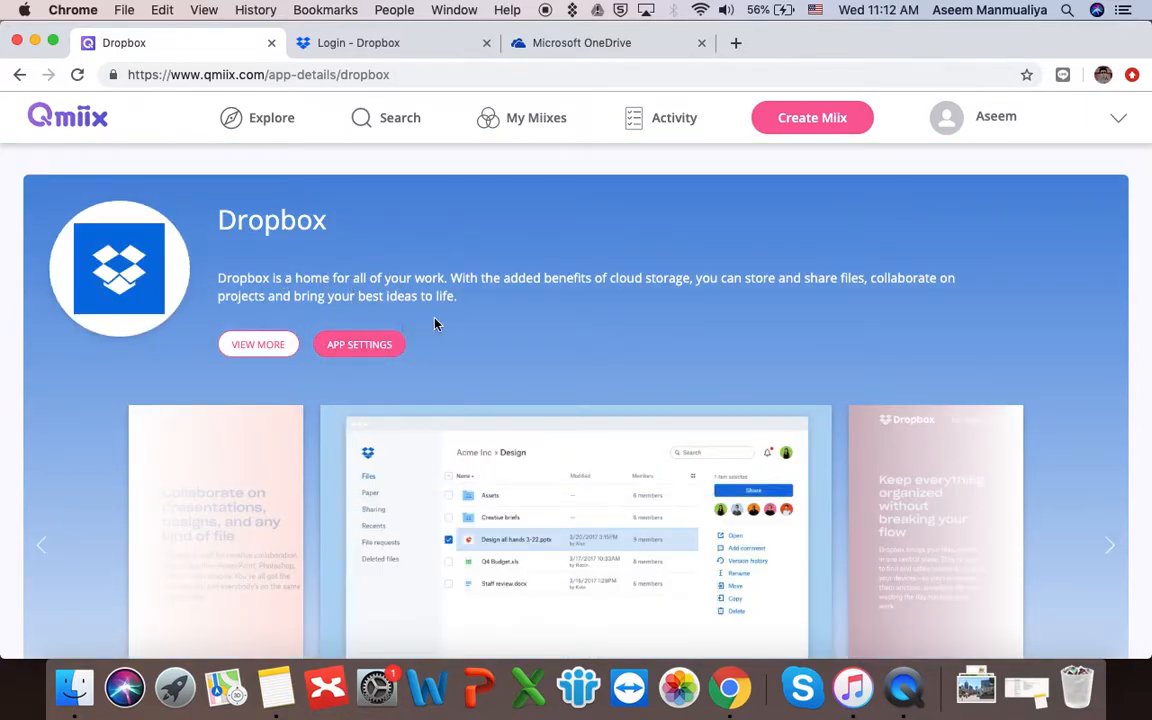
# - Open Dropbox's app settings to confirm one connected account
pyautogui.scroll(-2, 466, 331)
pyautogui.scroll(1, 466, 331)
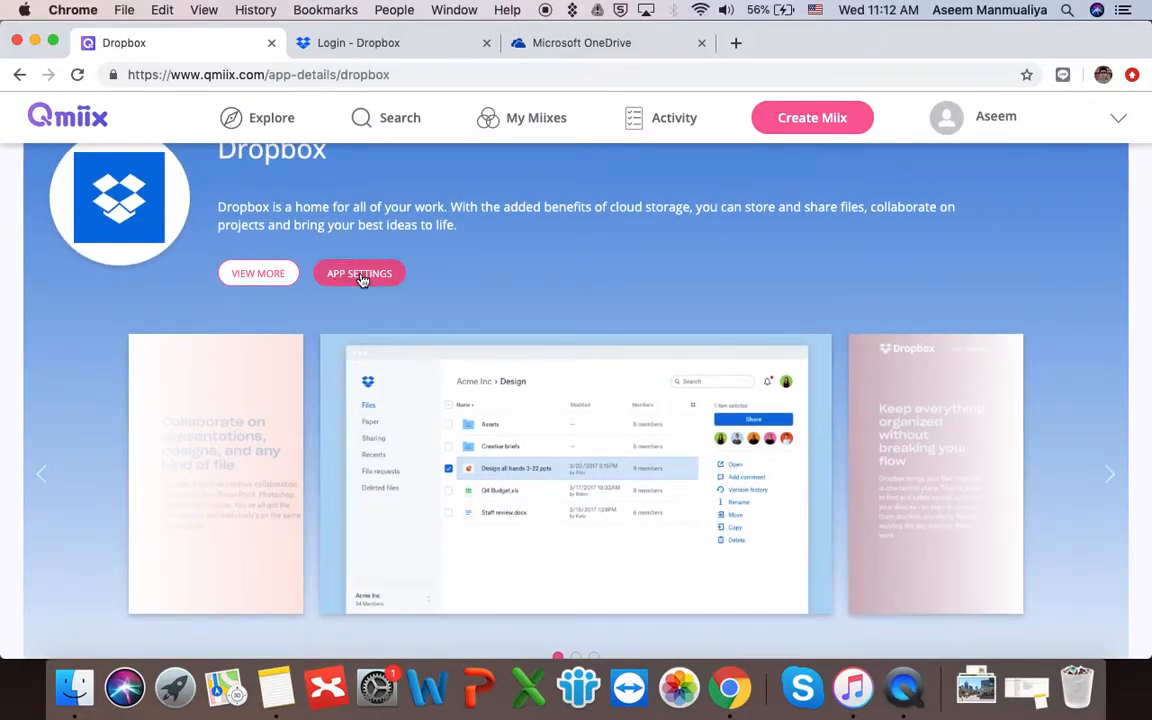
pyautogui.scroll(3, 362, 280)
pyautogui.click(357, 342)
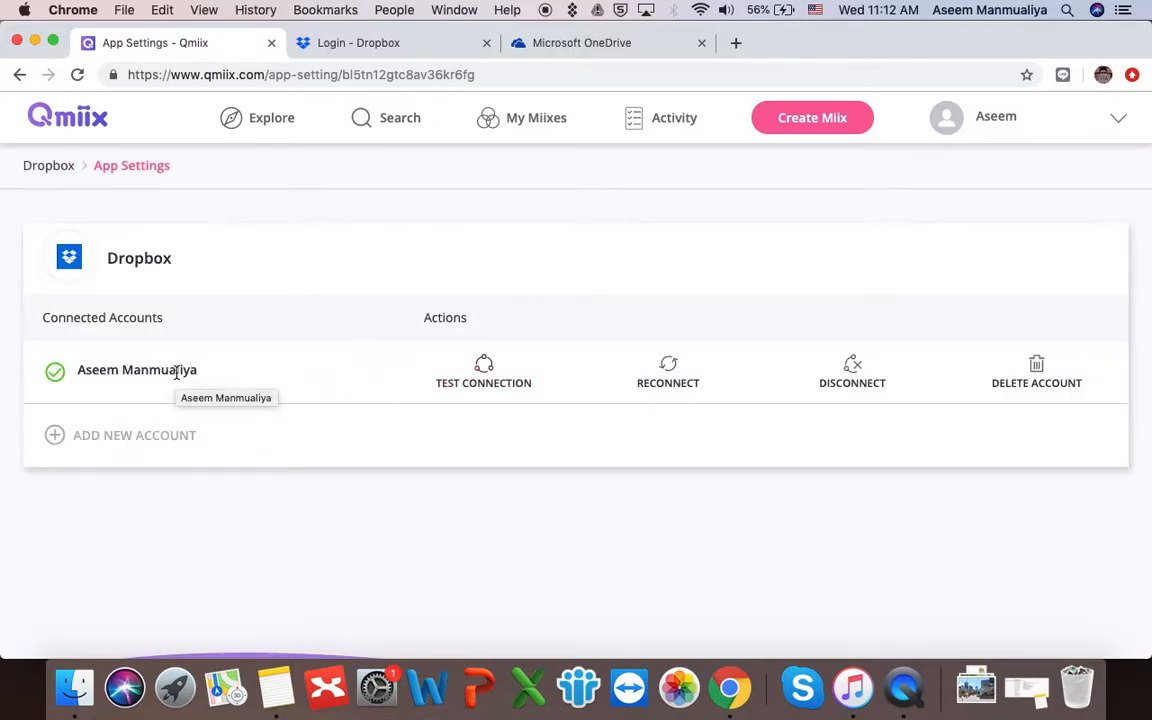
# - Go back to Search and open the OneDrive app from the PREVIEW list
pyautogui.click(380, 124)
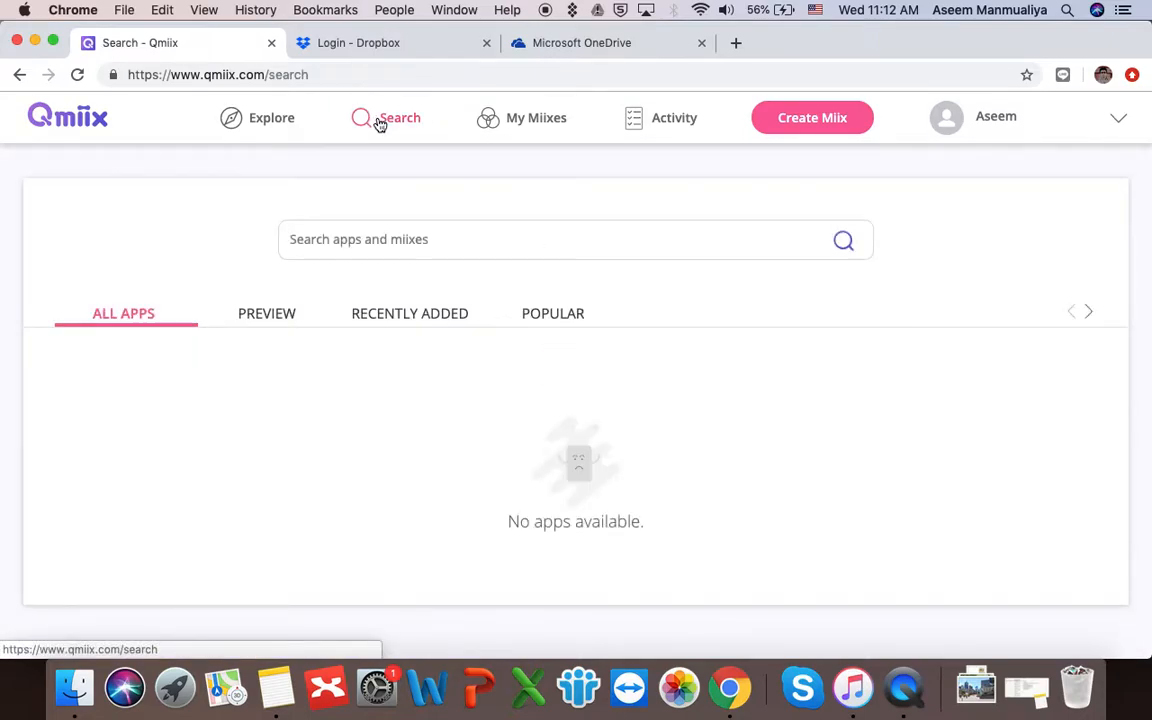
pyautogui.click(274, 318)
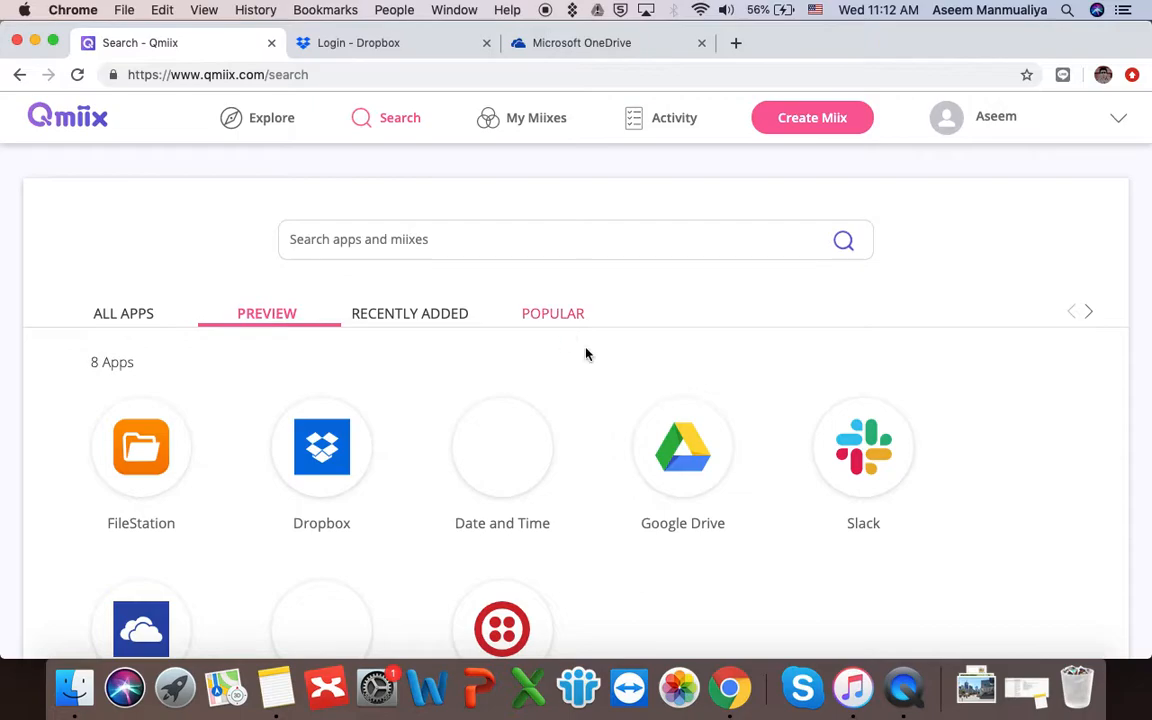
pyautogui.scroll(-1, 654, 410)
pyautogui.scroll(-1, 654, 410)
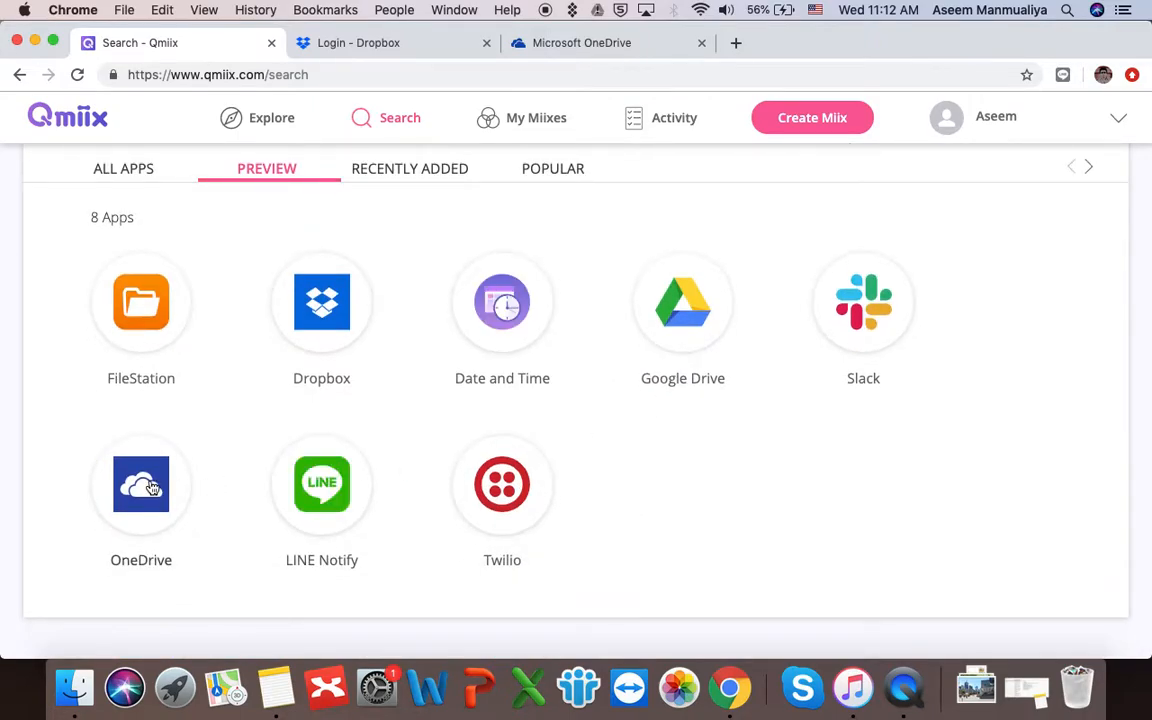
pyautogui.click(152, 488)
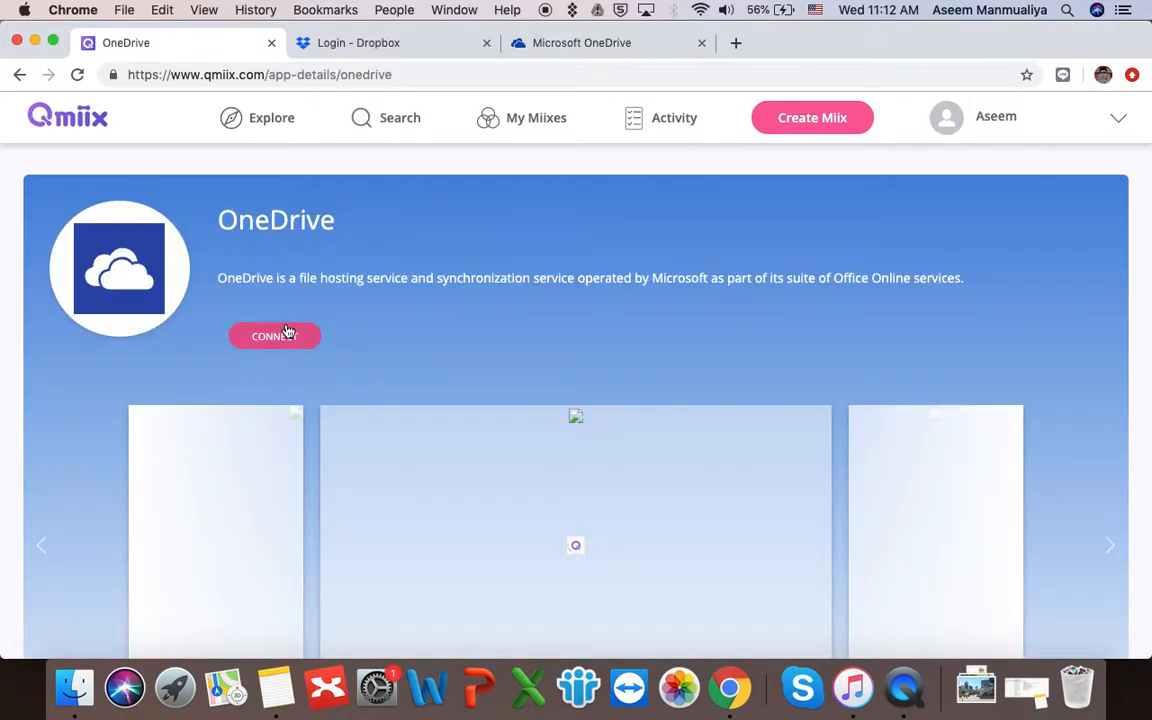
# - Connect OneDrive by signing in with another Microsoft account's e-mail and password
pyautogui.click(285, 335)
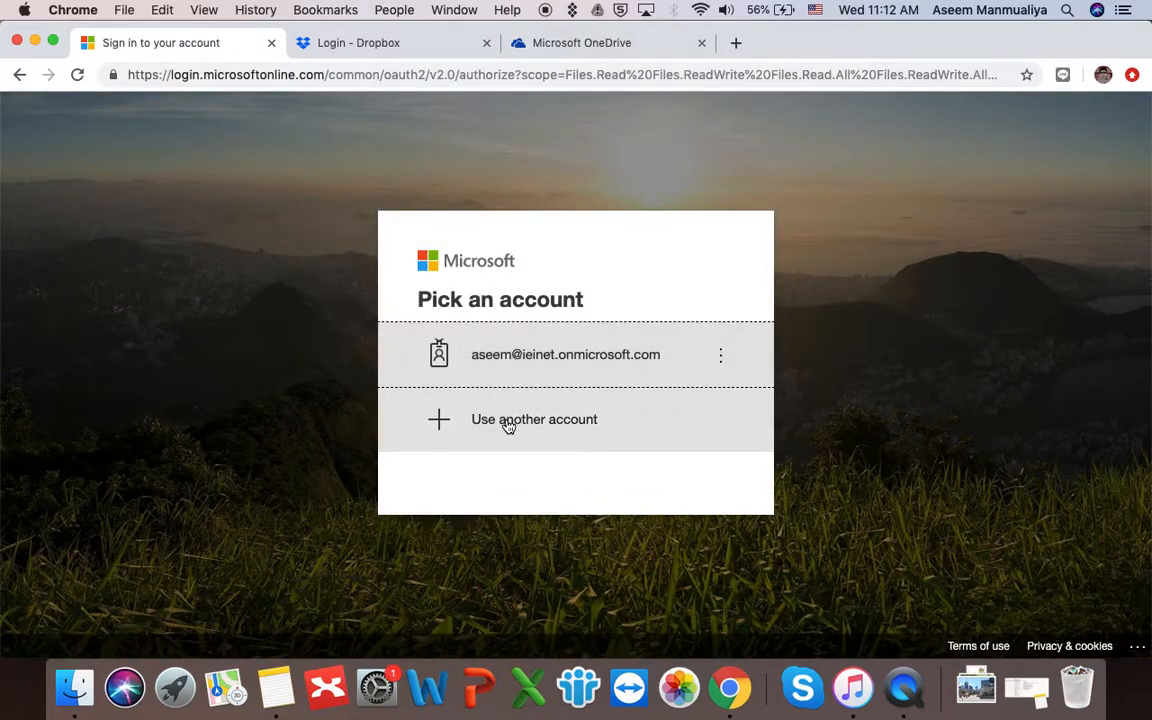
pyautogui.click(508, 426)
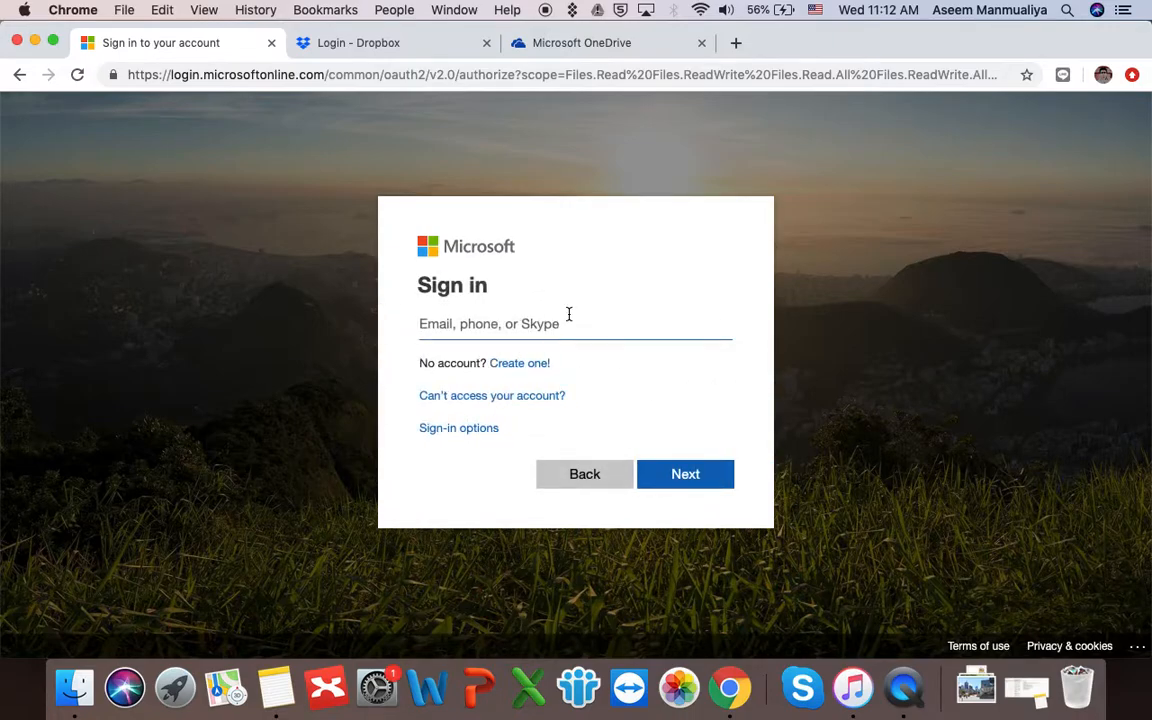
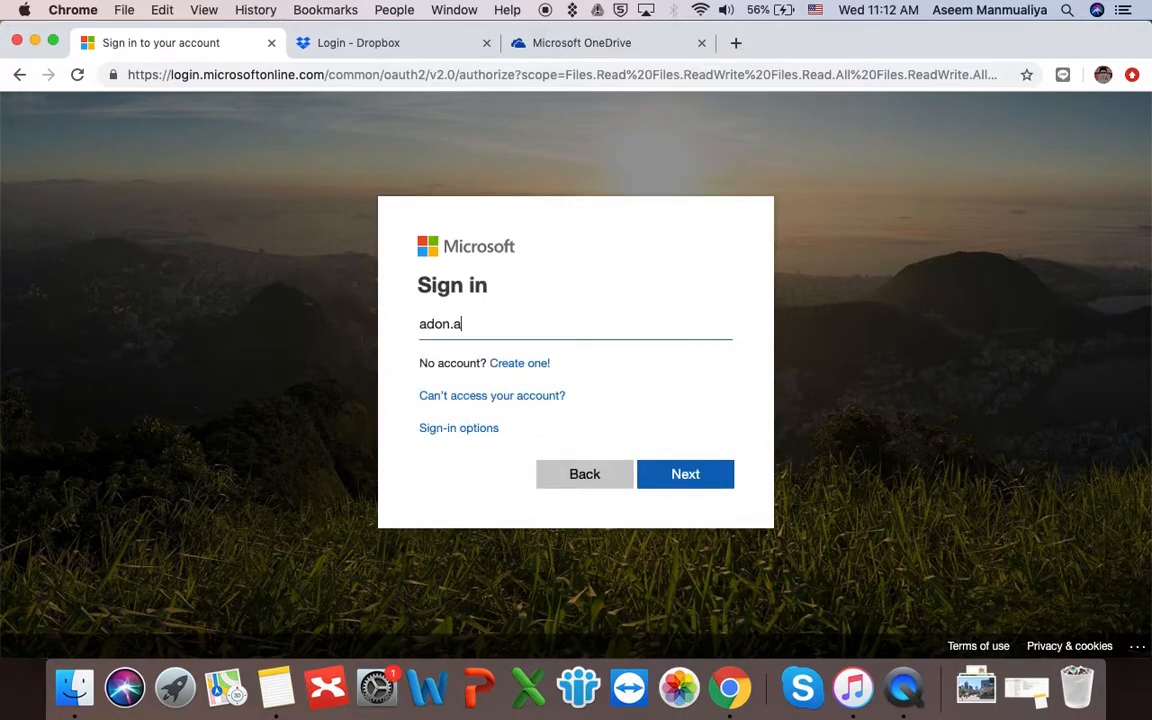
pyautogui.click(681, 475)
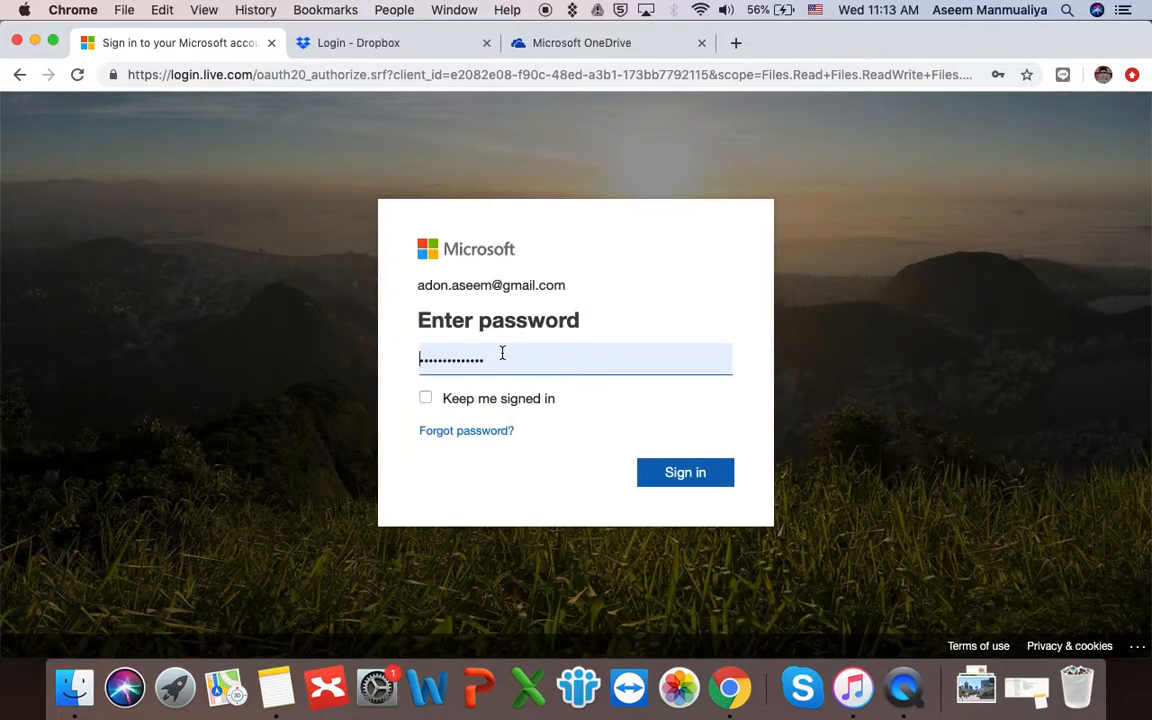
pyautogui.click(683, 474)
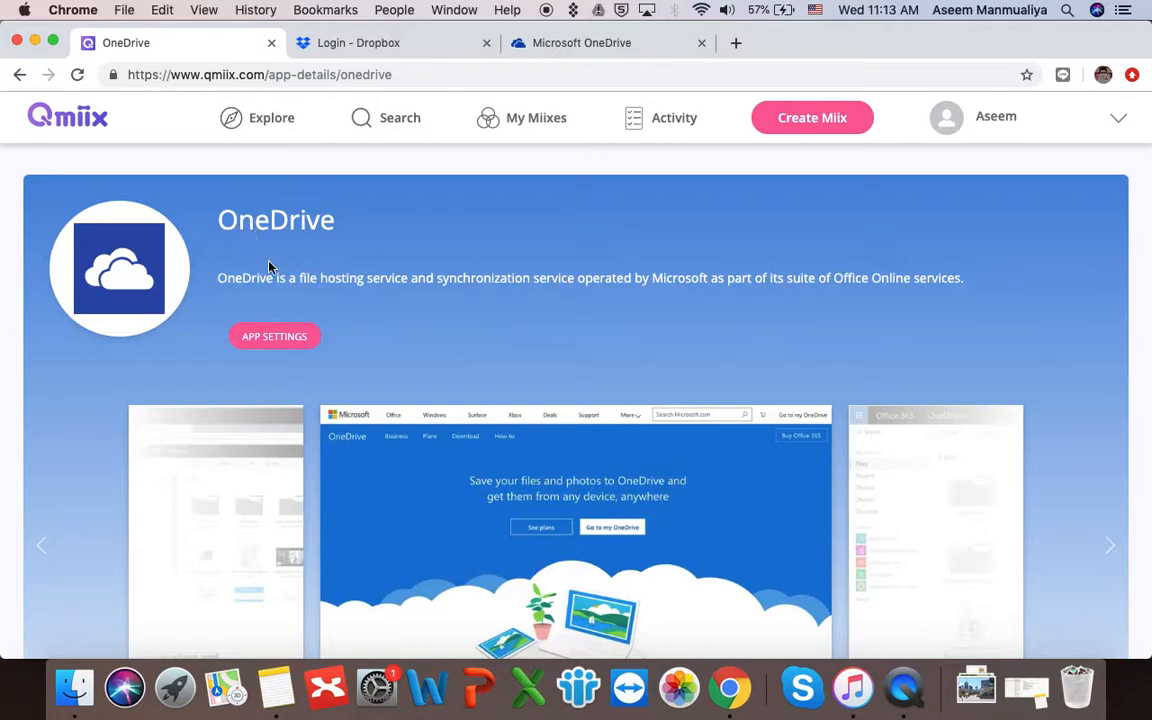
# - View OneDrive's App Settings with its one verified account, then open the profile account menu
pyautogui.click(285, 342)
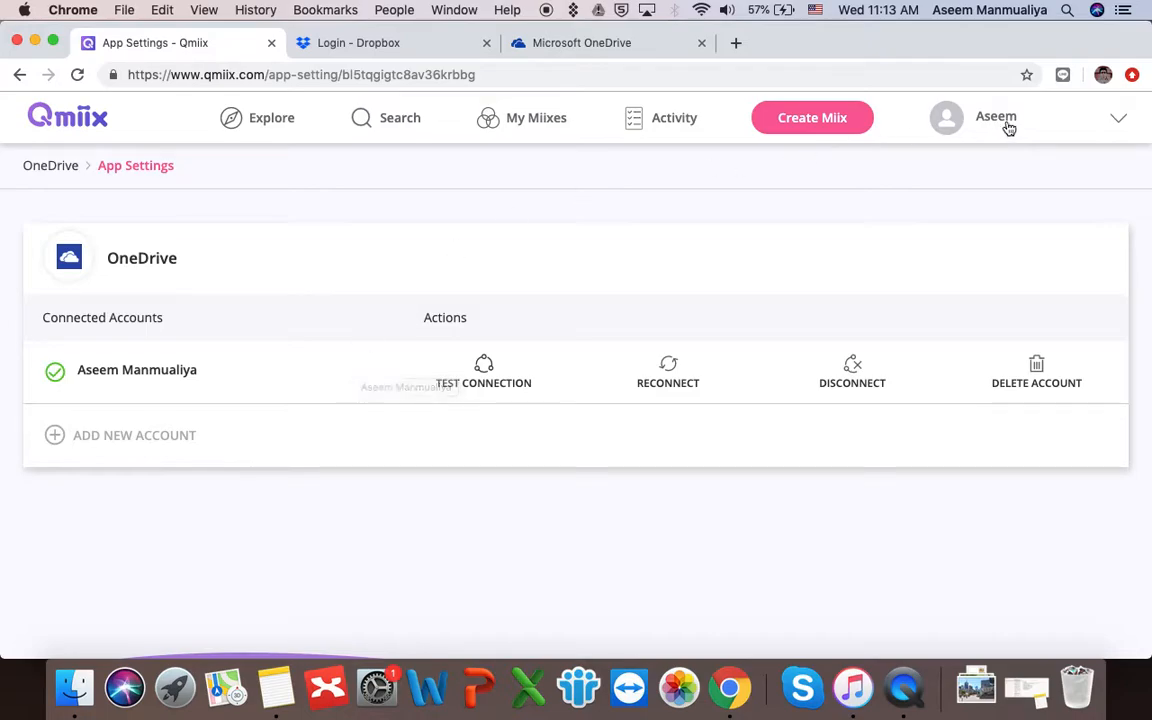
pyautogui.click(1111, 125)
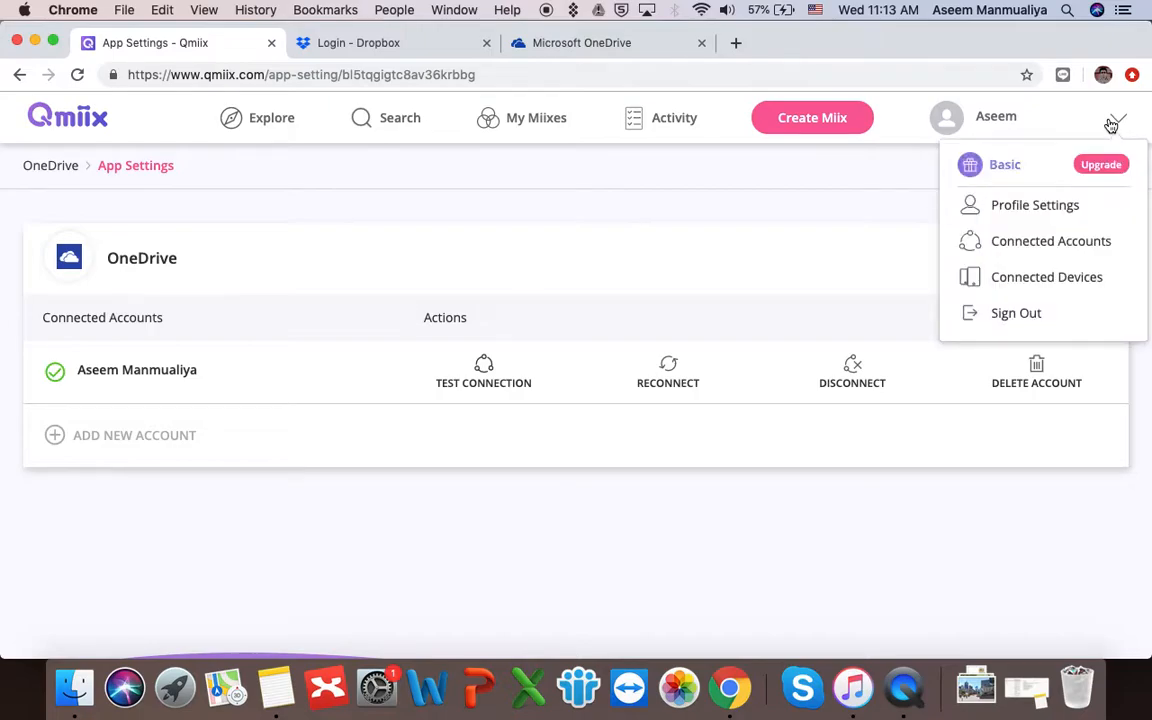
pyautogui.click(1036, 243)
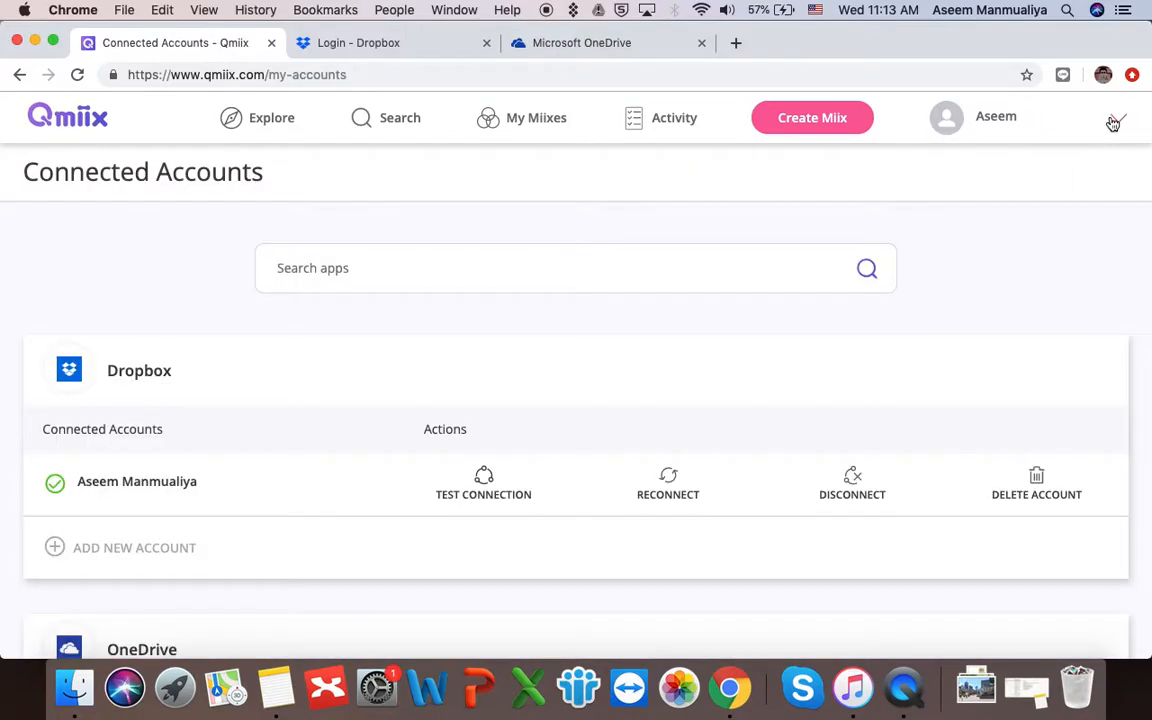
pyautogui.click(997, 120)
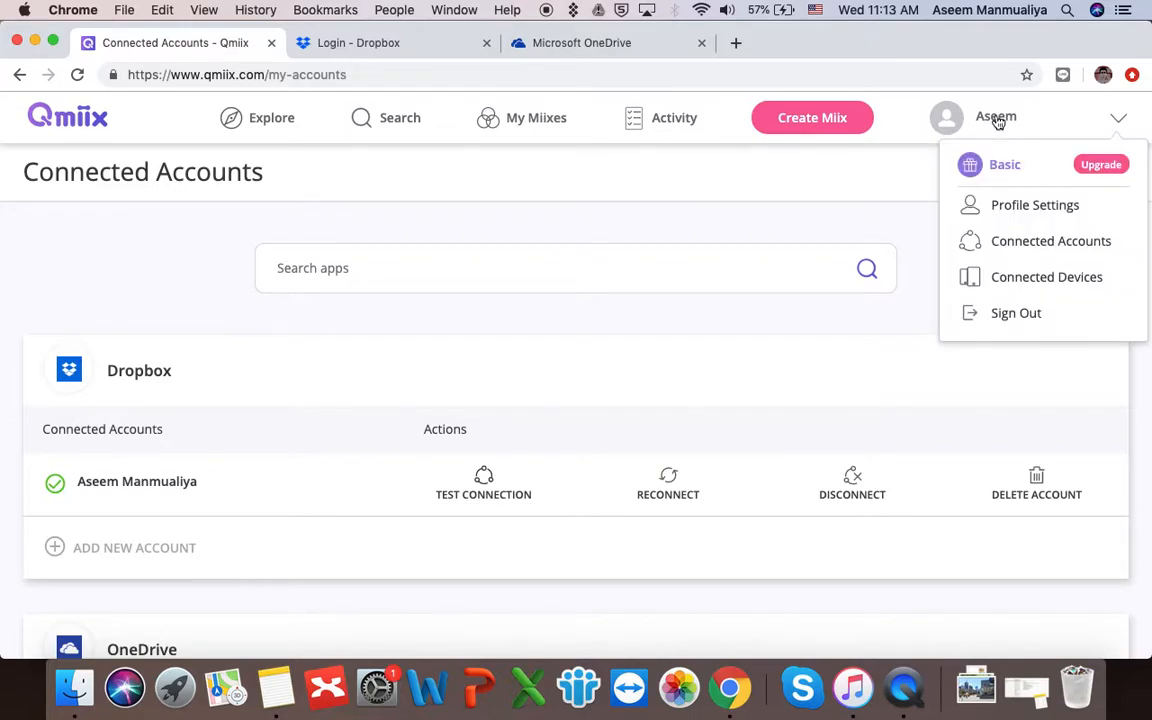
pyautogui.click(1015, 245)
pyautogui.scroll(-8, 722, 337)
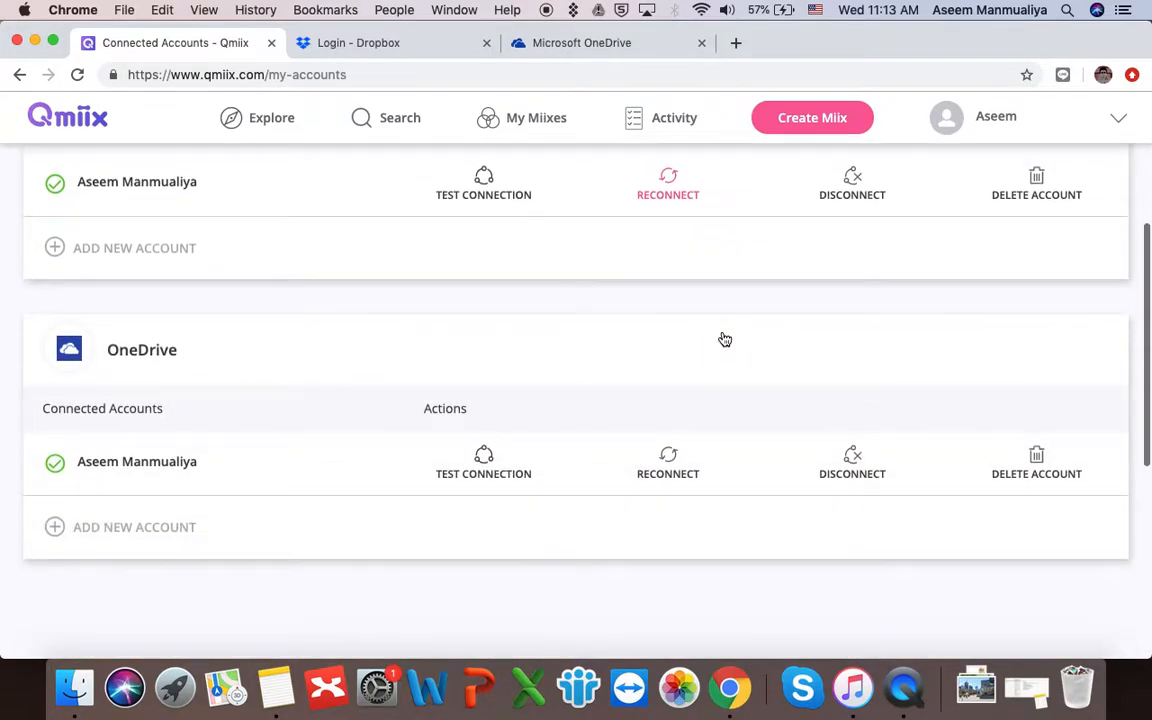
pyautogui.scroll(3, 724, 337)
pyautogui.scroll(2, 722, 338)
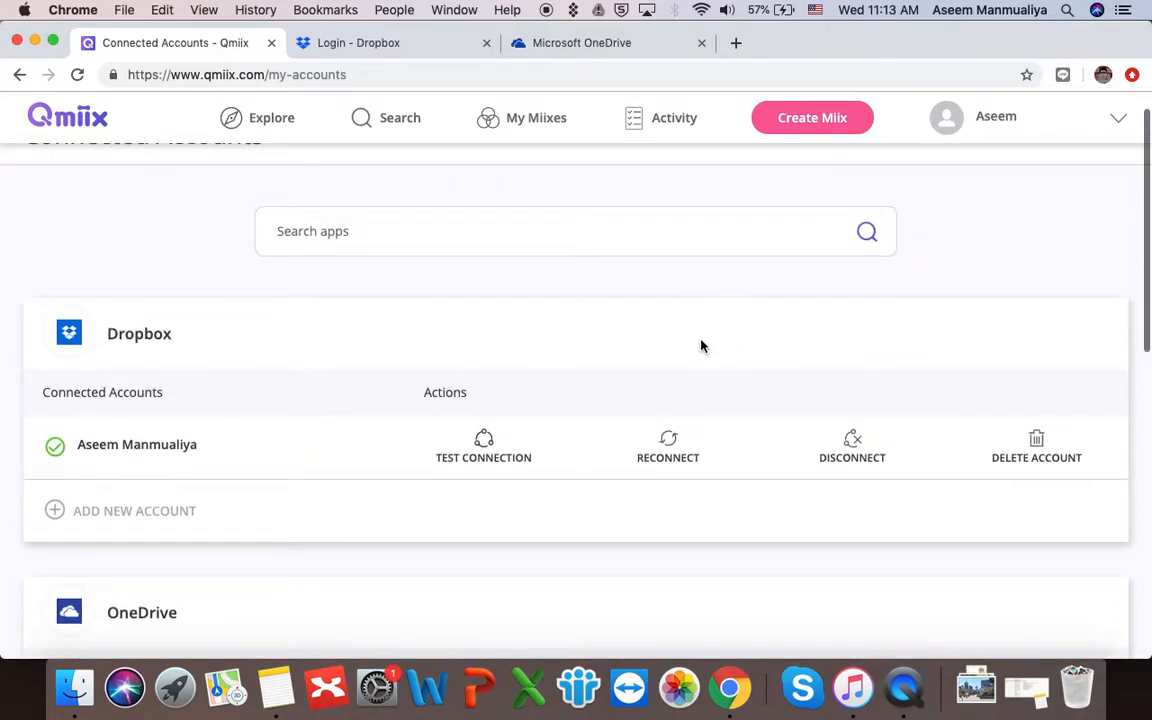
pyautogui.scroll(-3, 470, 455)
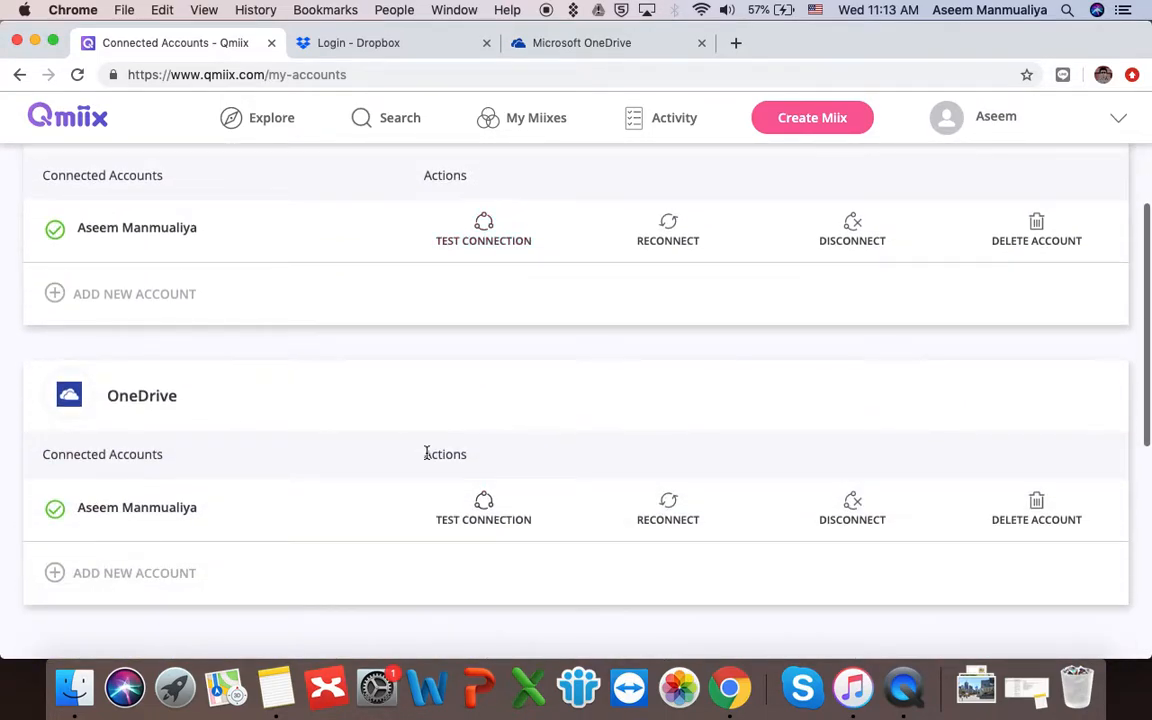
pyautogui.scroll(4, 437, 432)
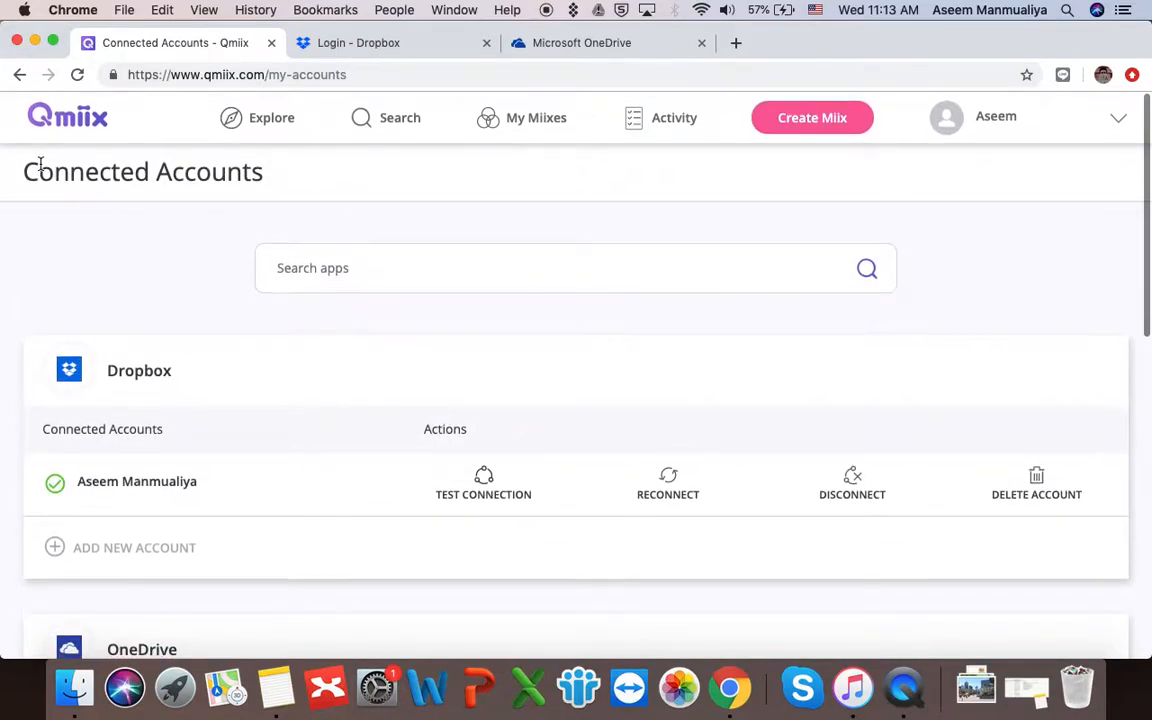
# - From the Explore page, start a new miix and list the PREVIEW trigger apps
pyautogui.click(84, 110)
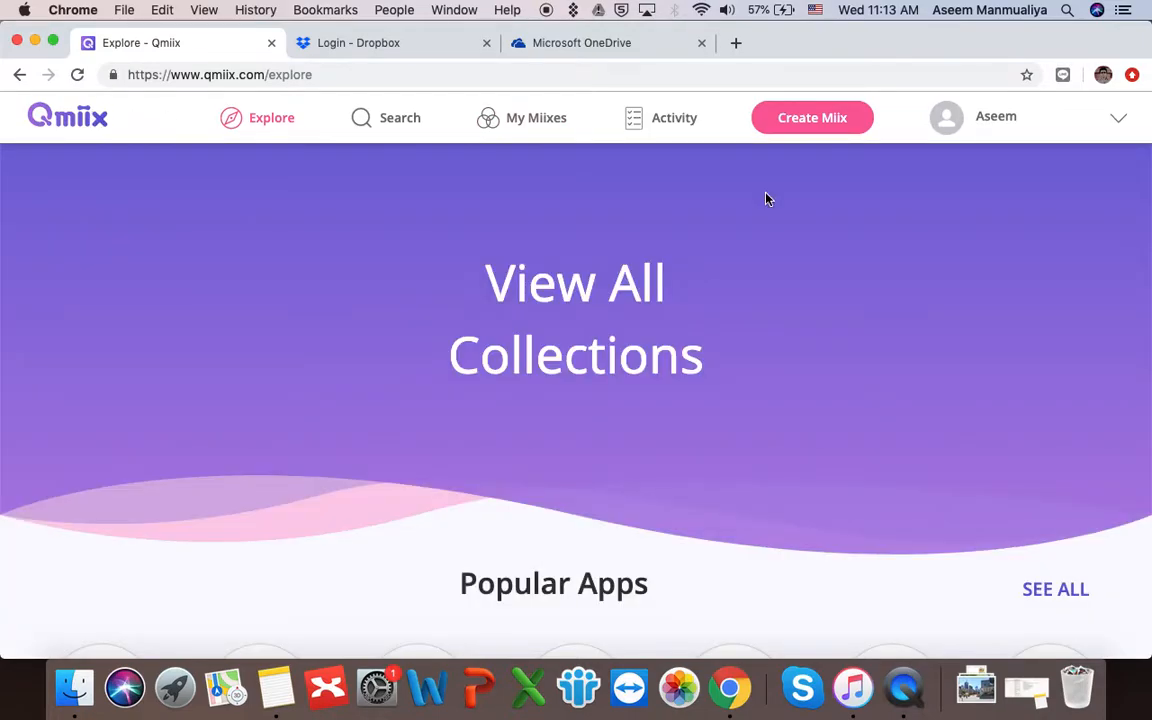
pyautogui.click(812, 120)
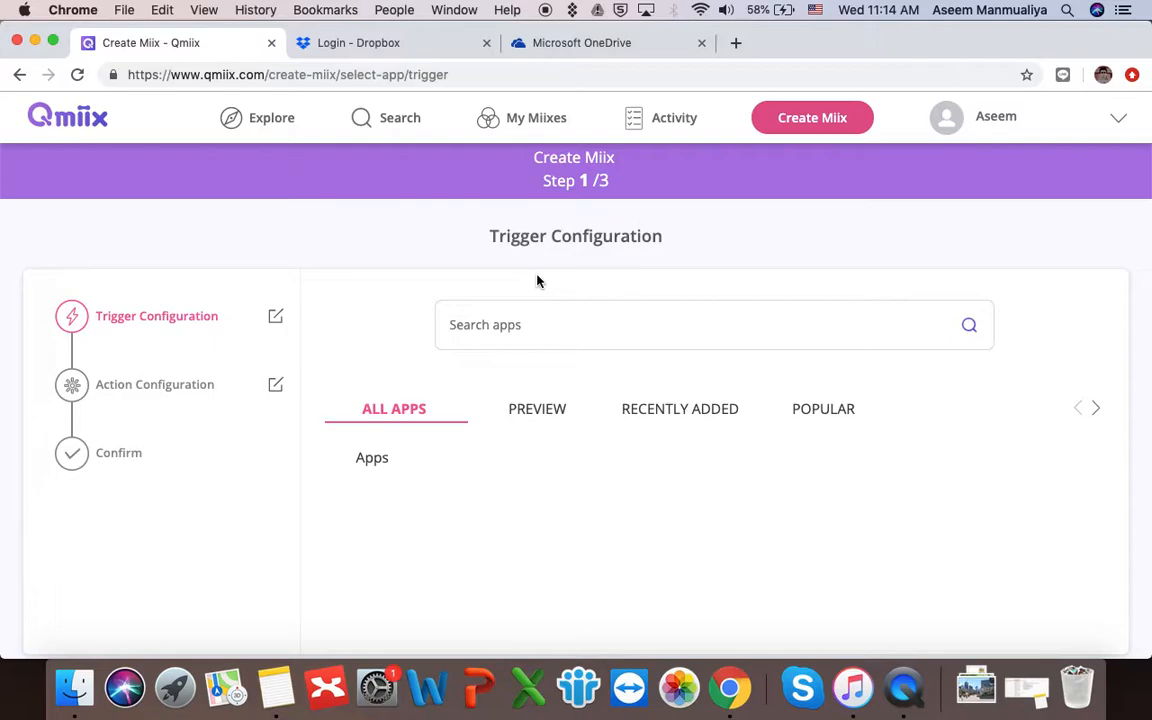
pyautogui.click(536, 412)
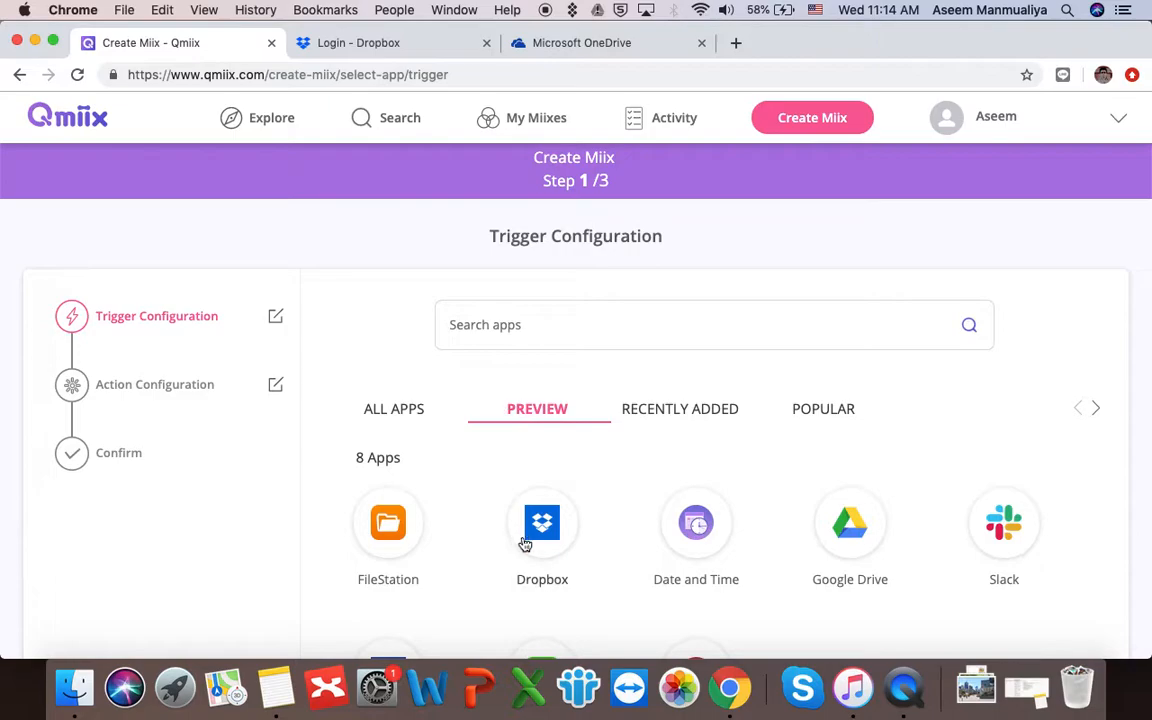
pyautogui.scroll(-1, 545, 537)
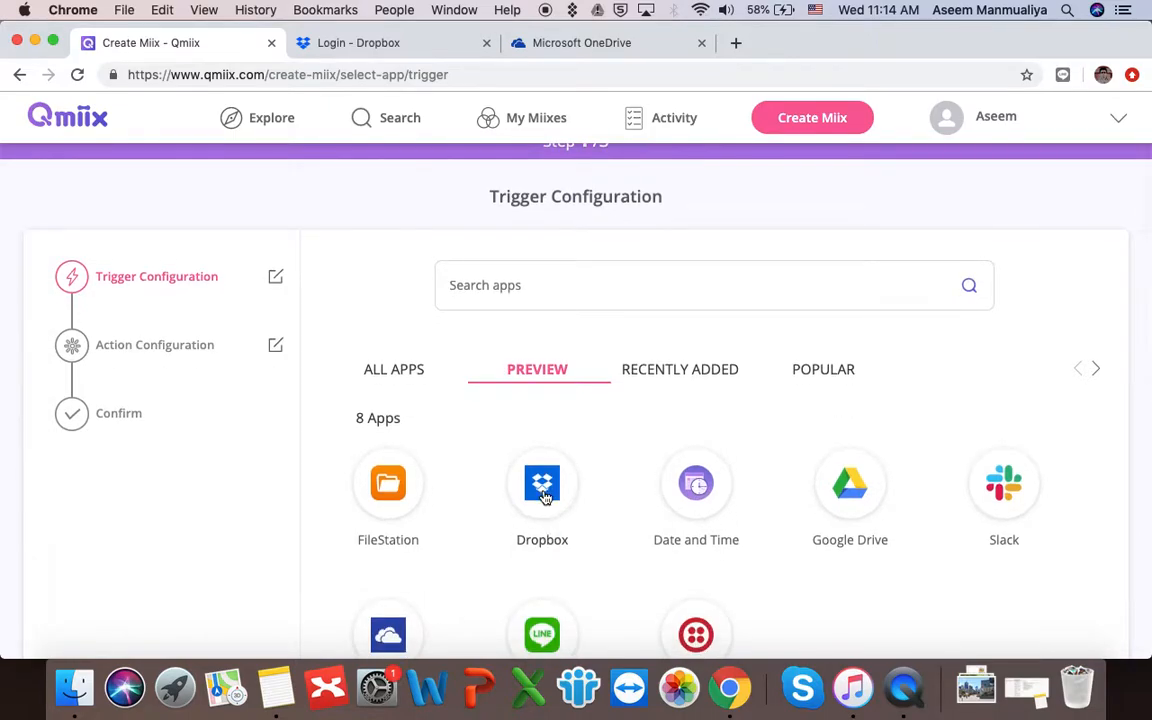
pyautogui.scroll(1, 545, 497)
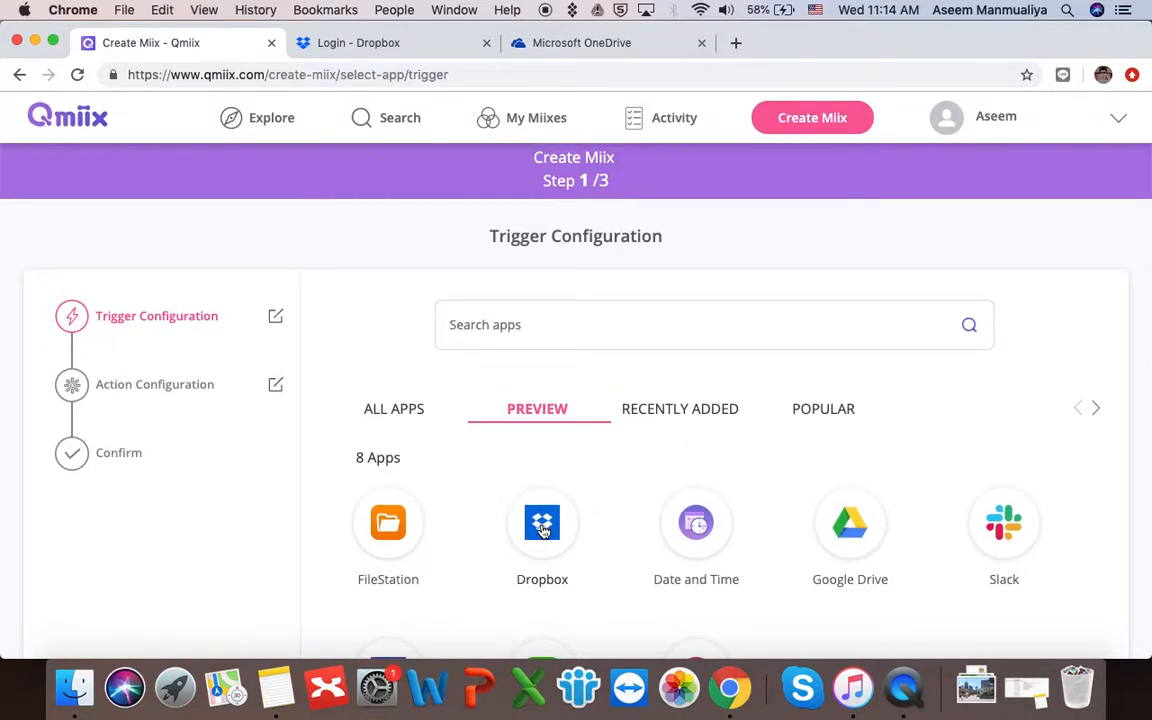
pyautogui.doubleClick(601, 181)
# - Choose Dropbox as the trigger app and select its connected account
pyautogui.click(540, 535)
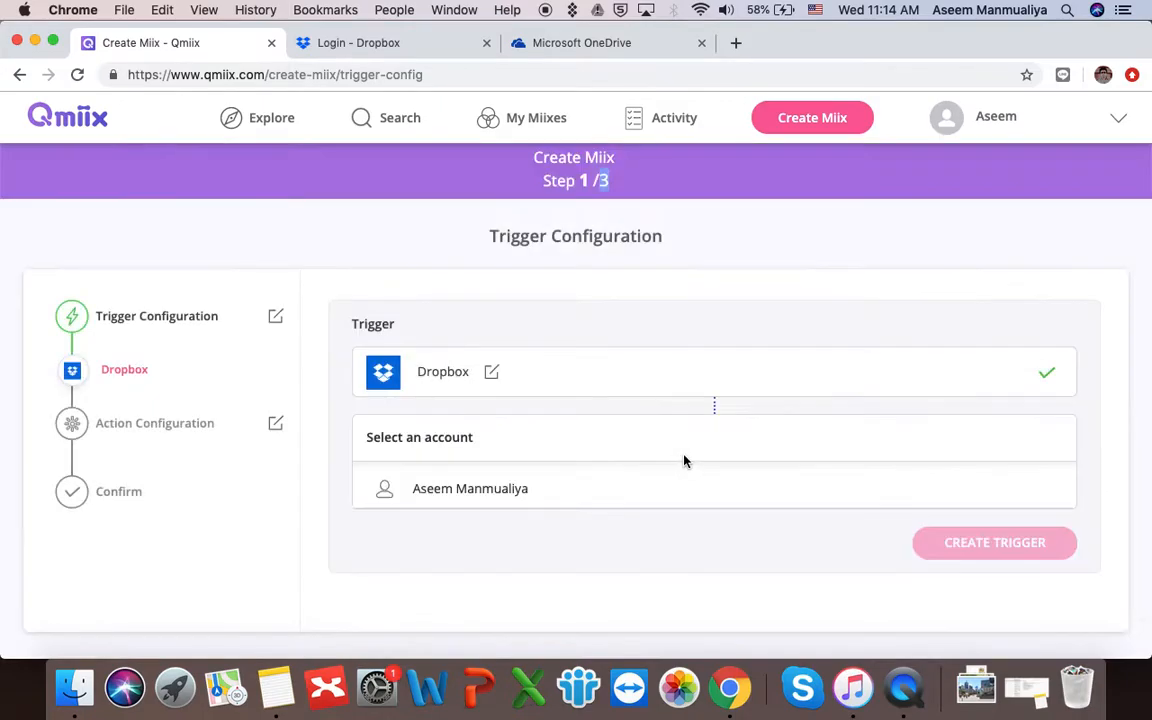
pyautogui.scroll(-3, 684, 461)
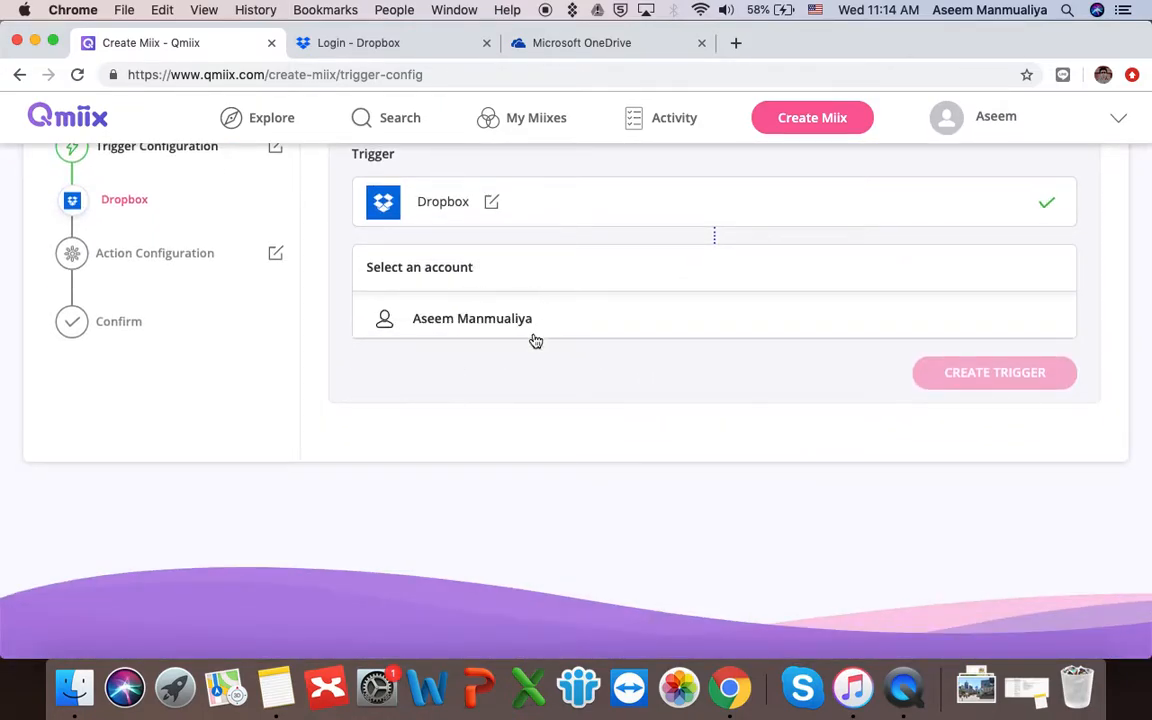
pyautogui.click(480, 323)
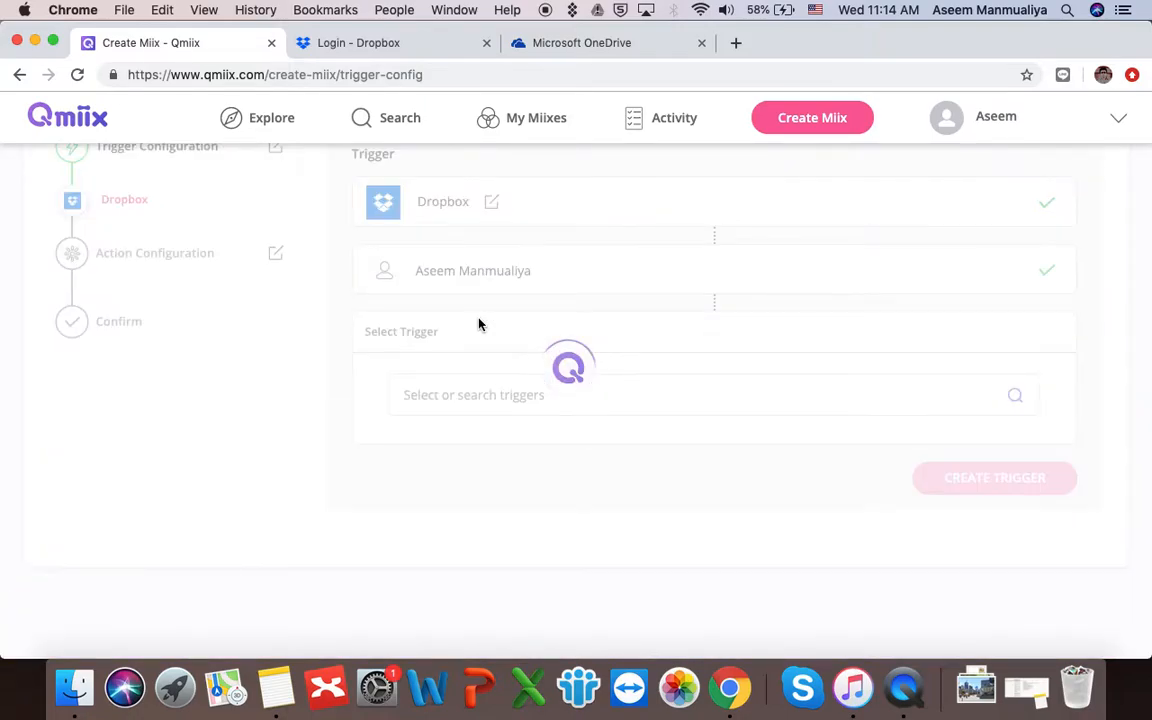
pyautogui.scroll(-2, 607, 514)
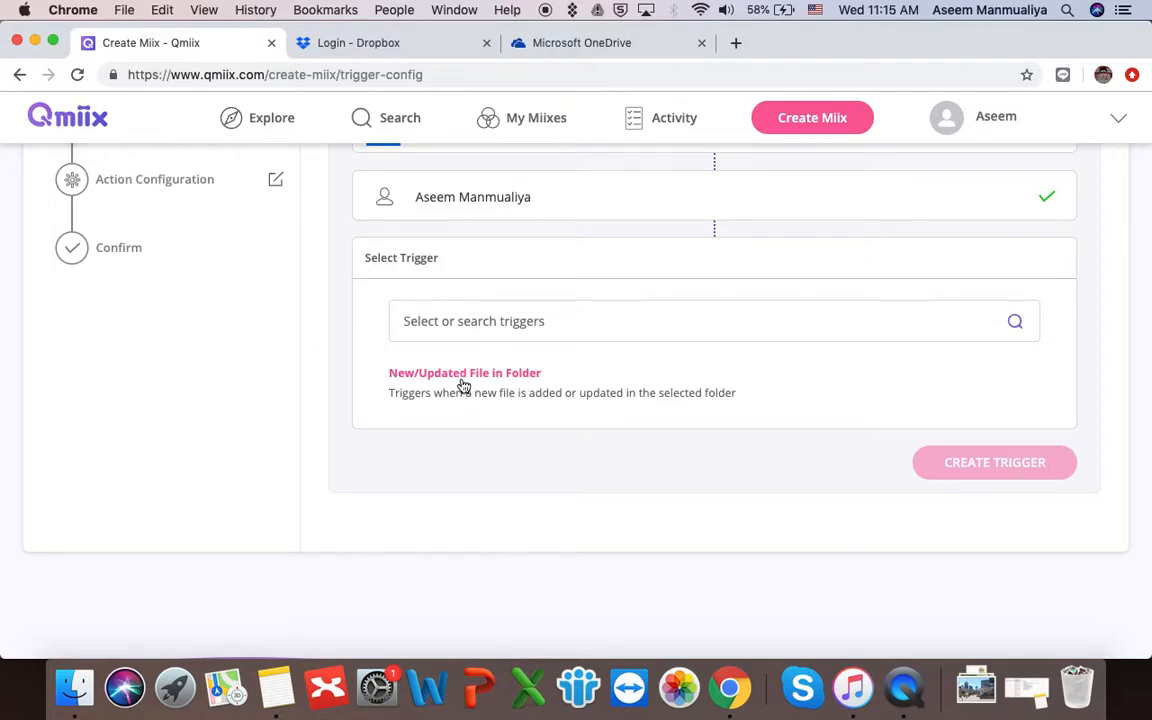
# - Use the 'New/Updated File in Folder' trigger with the folder set to '/Demo for Qmiix'
pyautogui.click(529, 383)
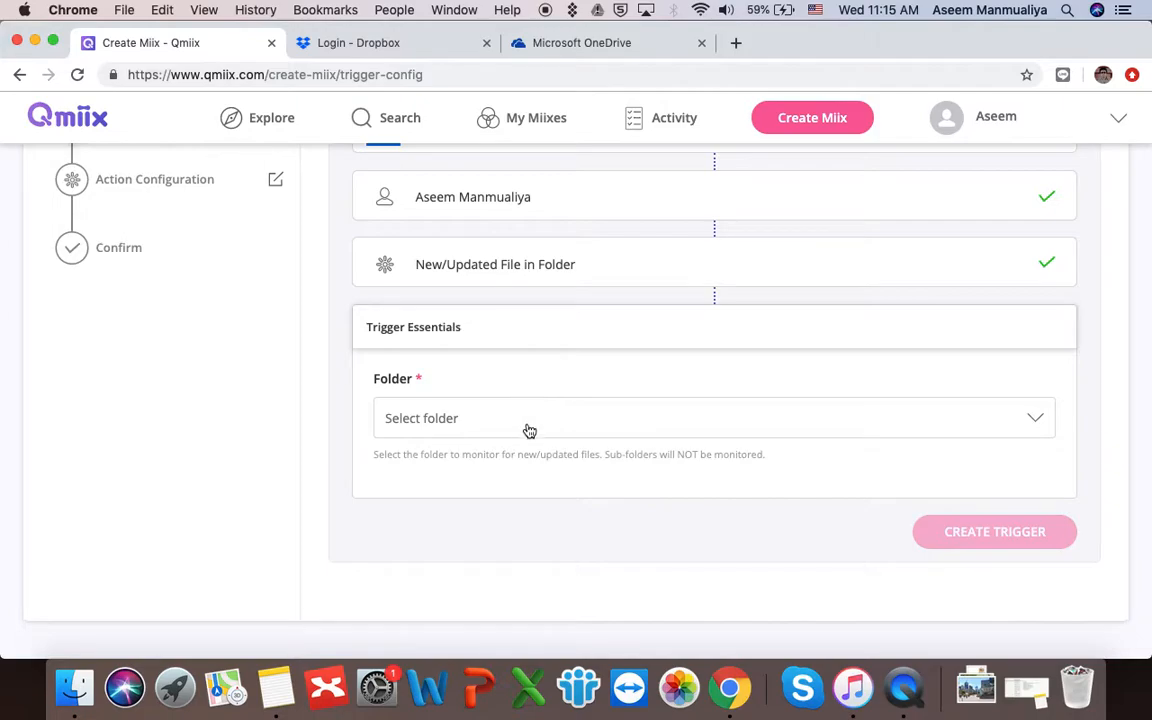
pyautogui.scroll(2, 529, 420)
pyautogui.scroll(2, 529, 433)
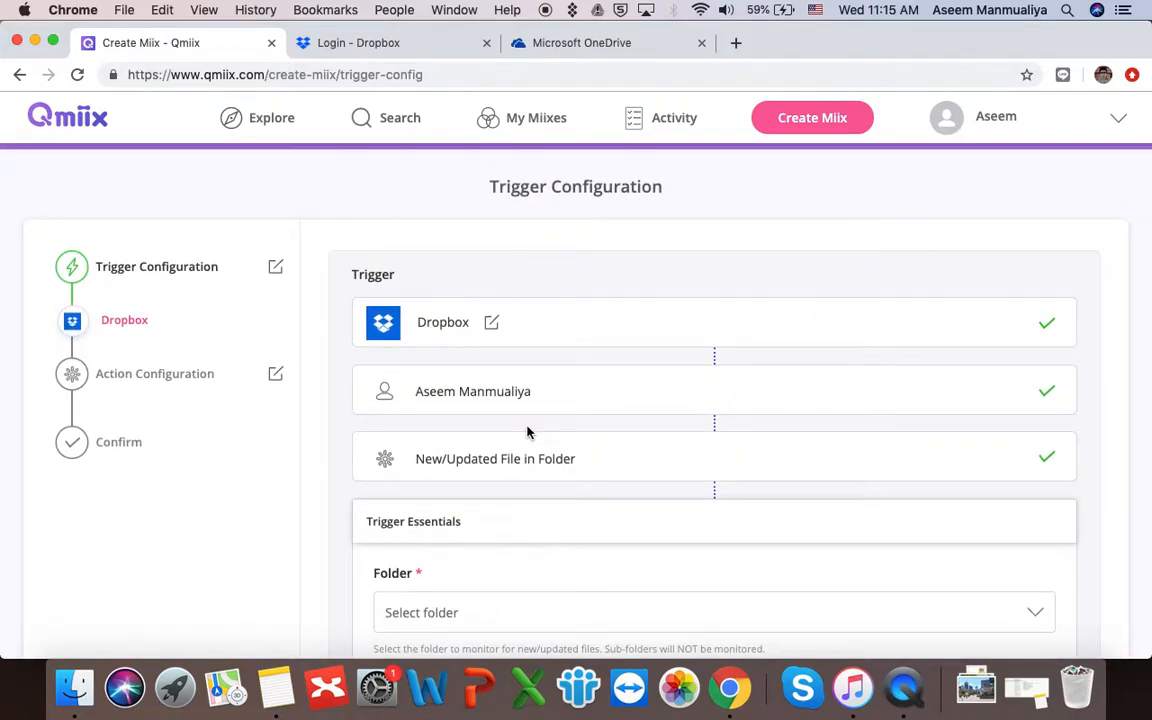
pyautogui.scroll(-5, 529, 433)
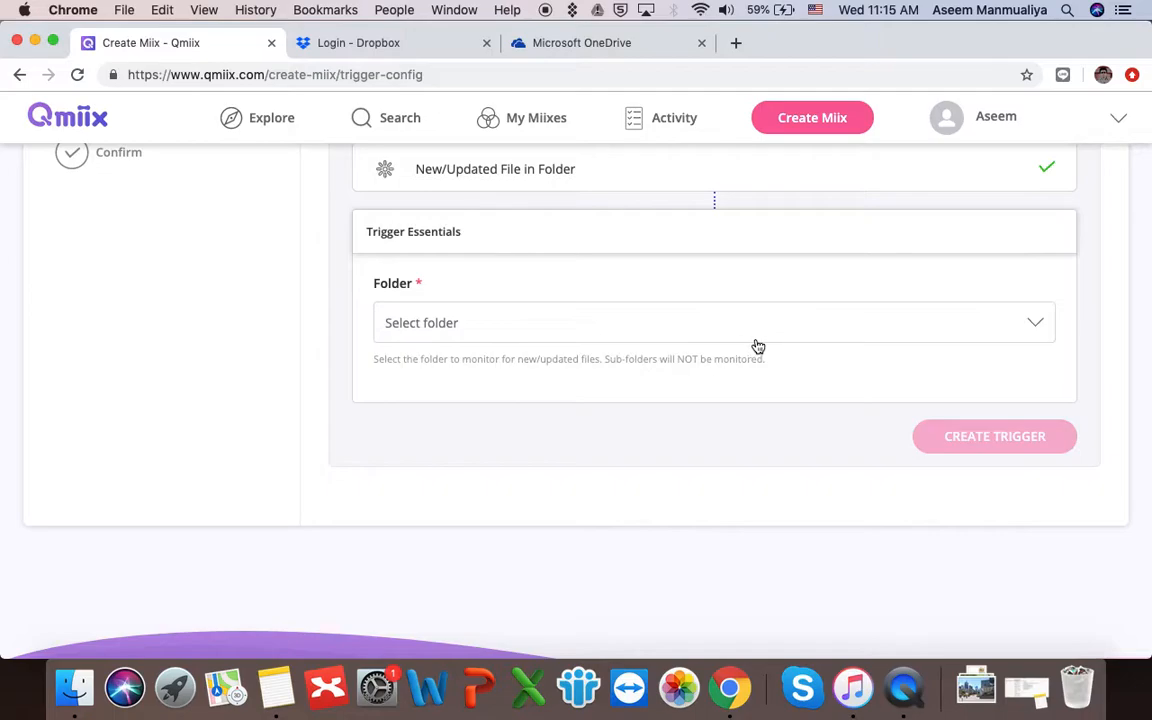
pyautogui.click(1036, 326)
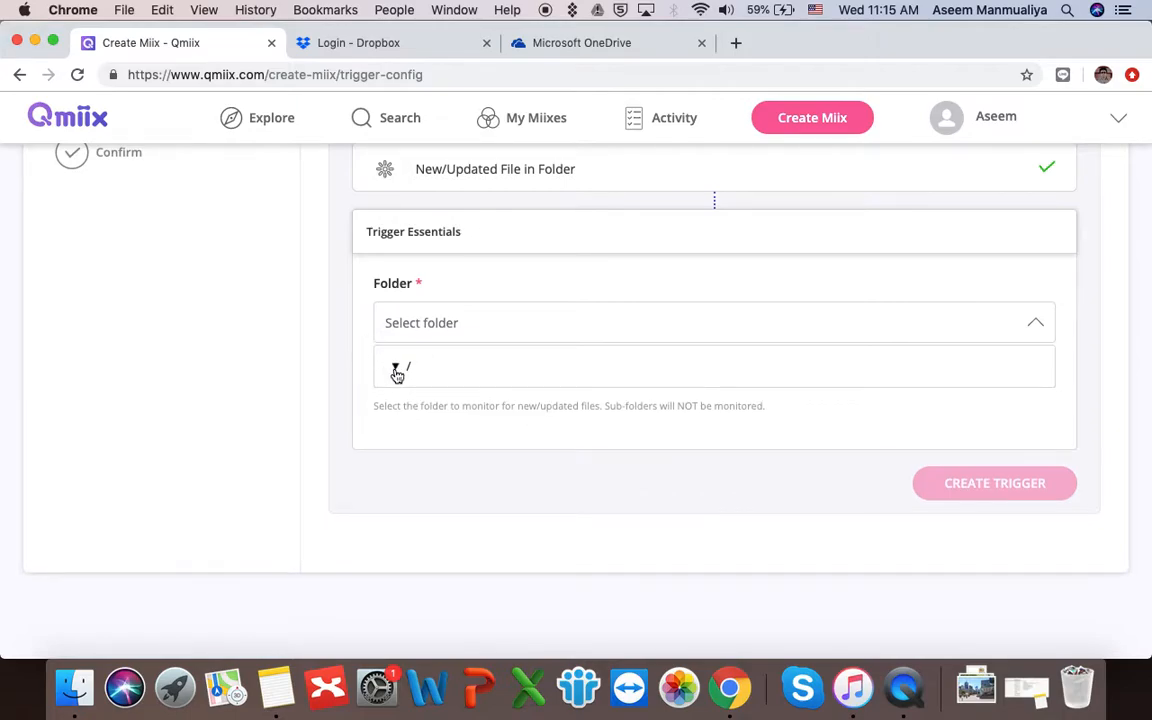
pyautogui.click(396, 370)
pyautogui.scroll(-4, 519, 496)
pyautogui.scroll(-3, 519, 496)
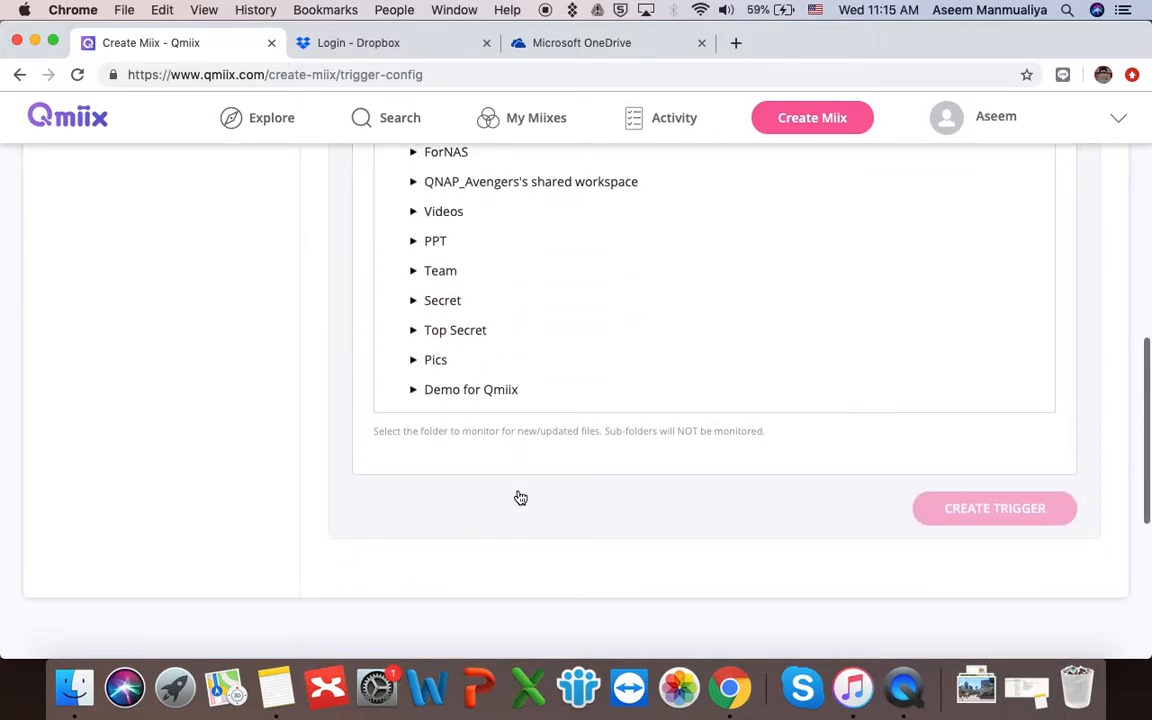
pyautogui.click(487, 397)
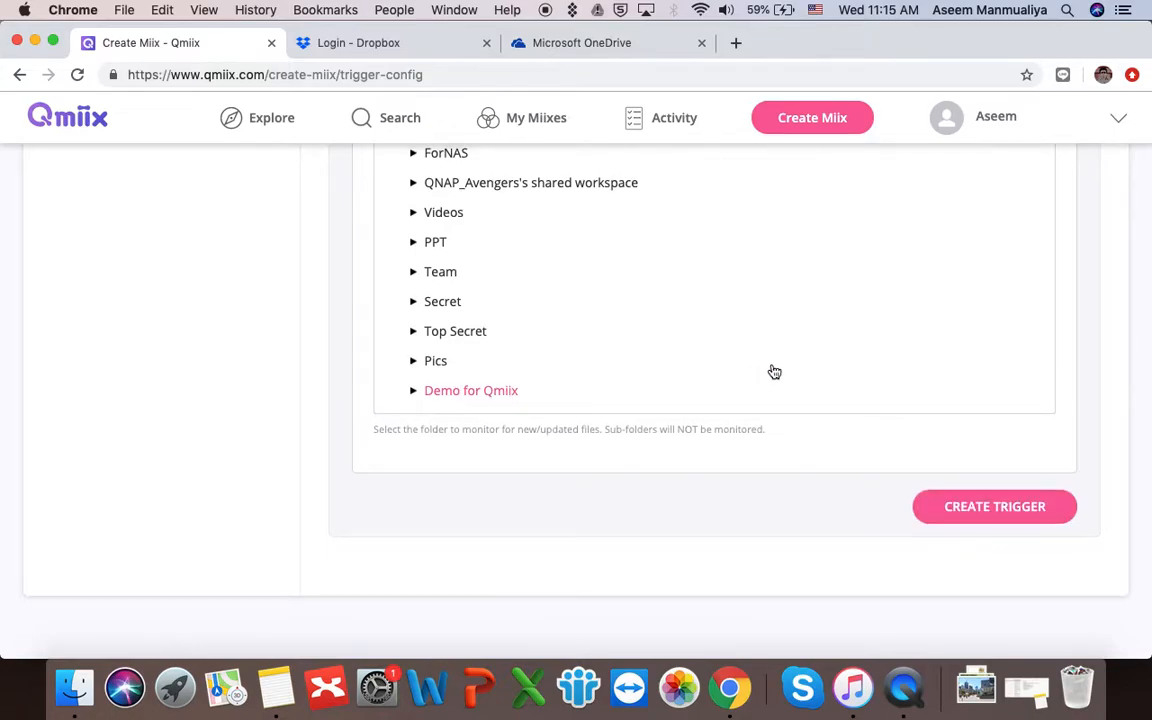
pyautogui.scroll(5, 771, 370)
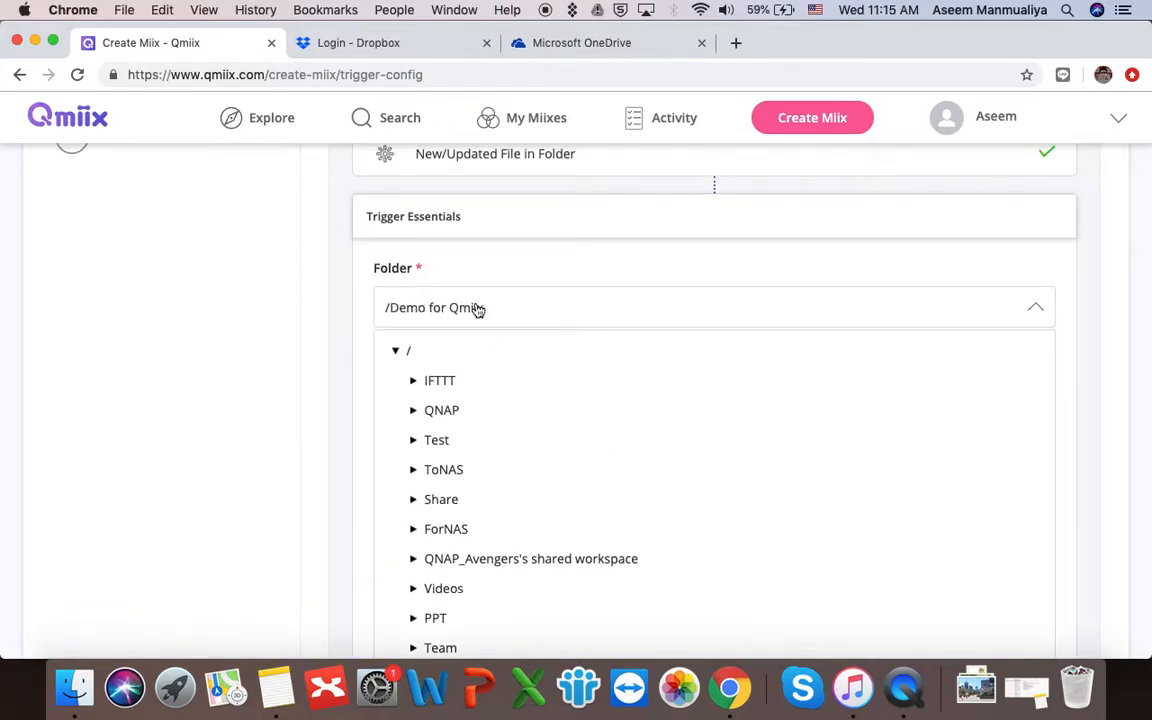
pyautogui.scroll(-7, 764, 393)
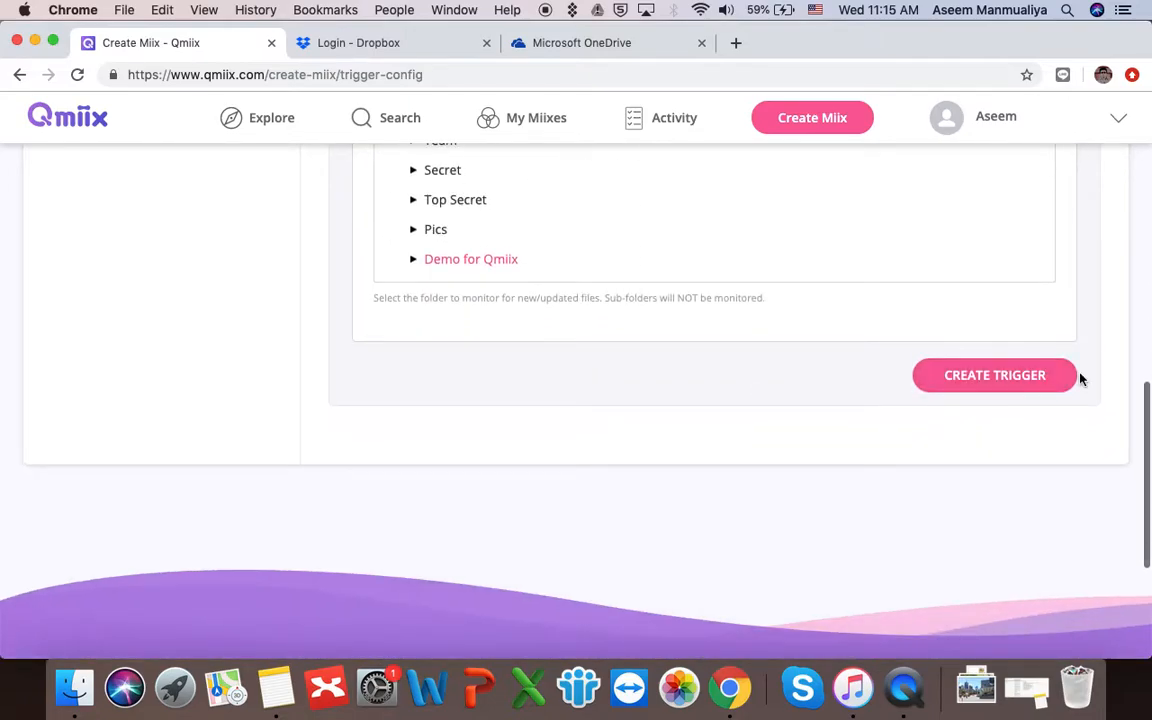
# - Create the Dropbox trigger and list the PREVIEW apps for the action step
pyautogui.click(1022, 380)
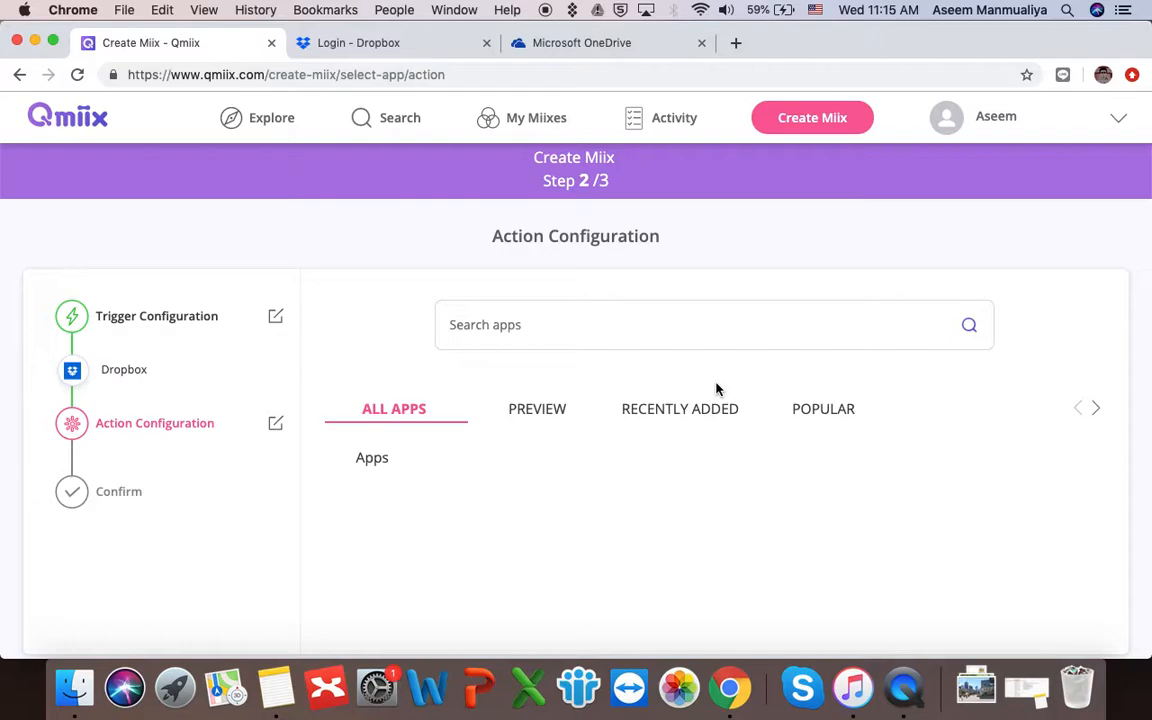
pyautogui.scroll(-2, 715, 388)
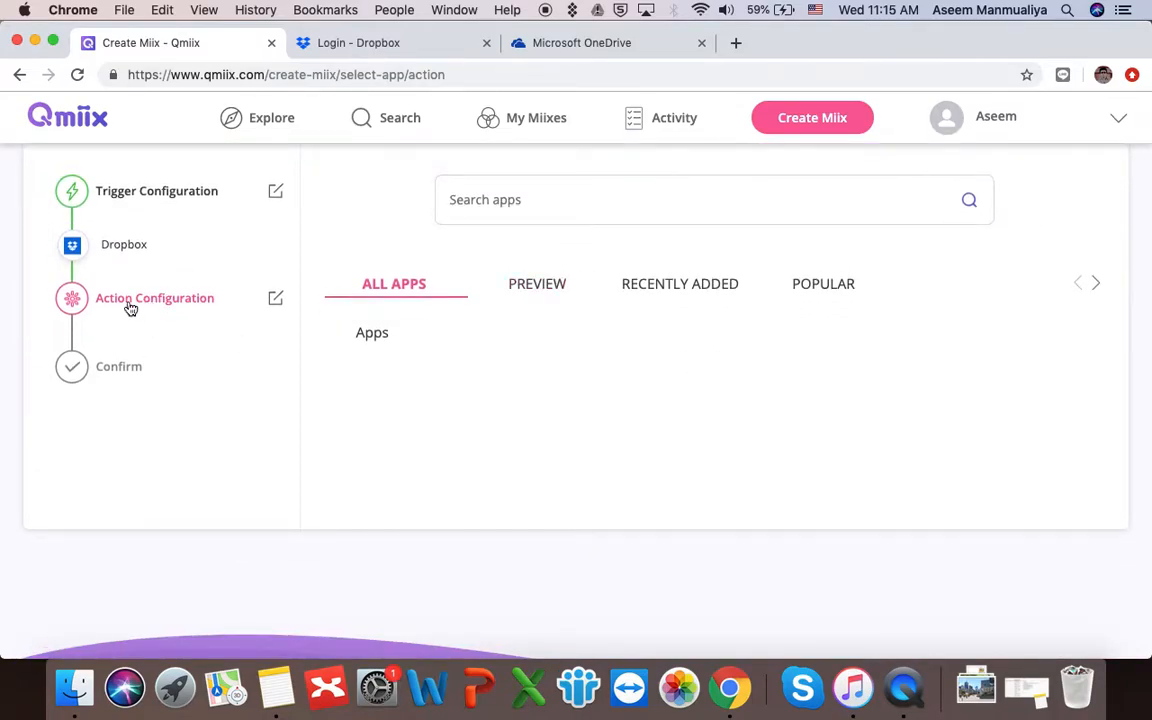
pyautogui.scroll(2, 643, 278)
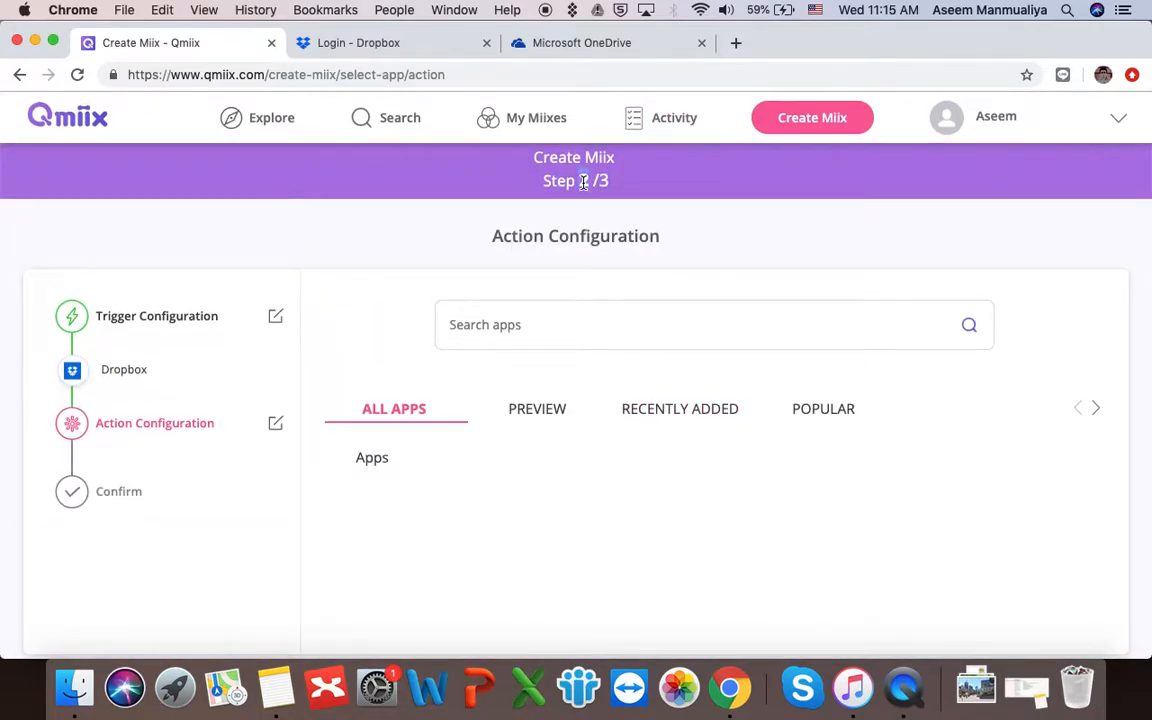
pyautogui.click(544, 410)
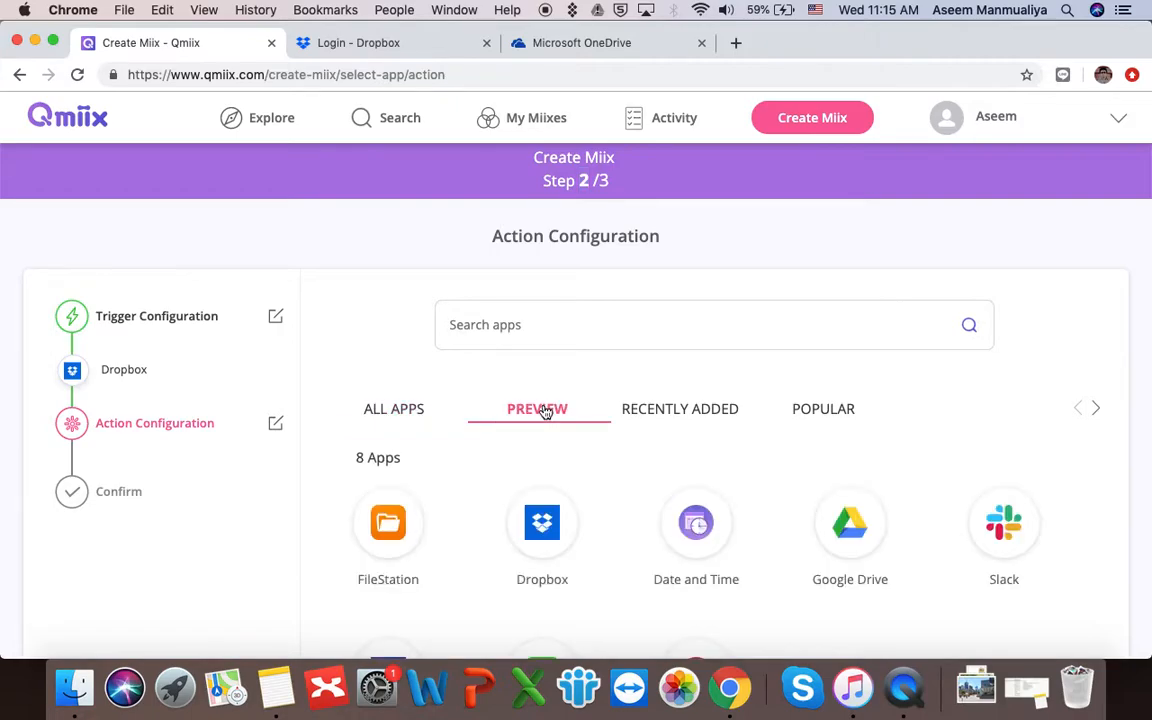
pyautogui.scroll(-3, 607, 545)
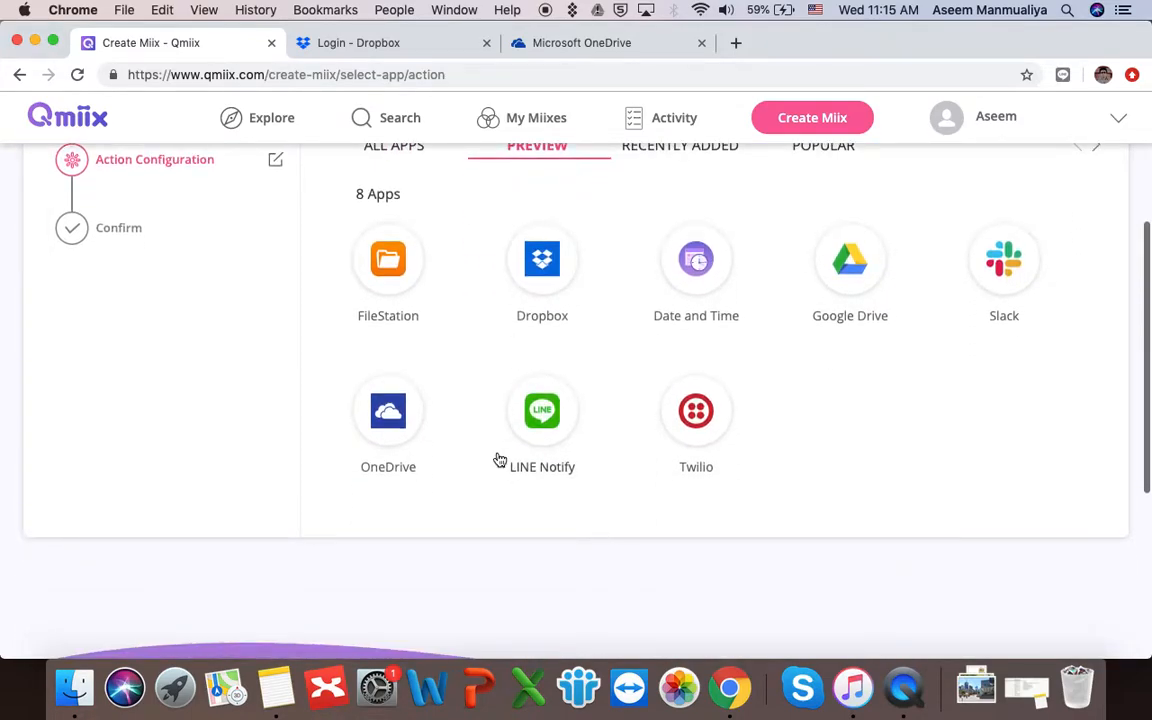
# - Pick OneDrive with its connected account and choose the 'Upload File from URL' action
pyautogui.click(396, 418)
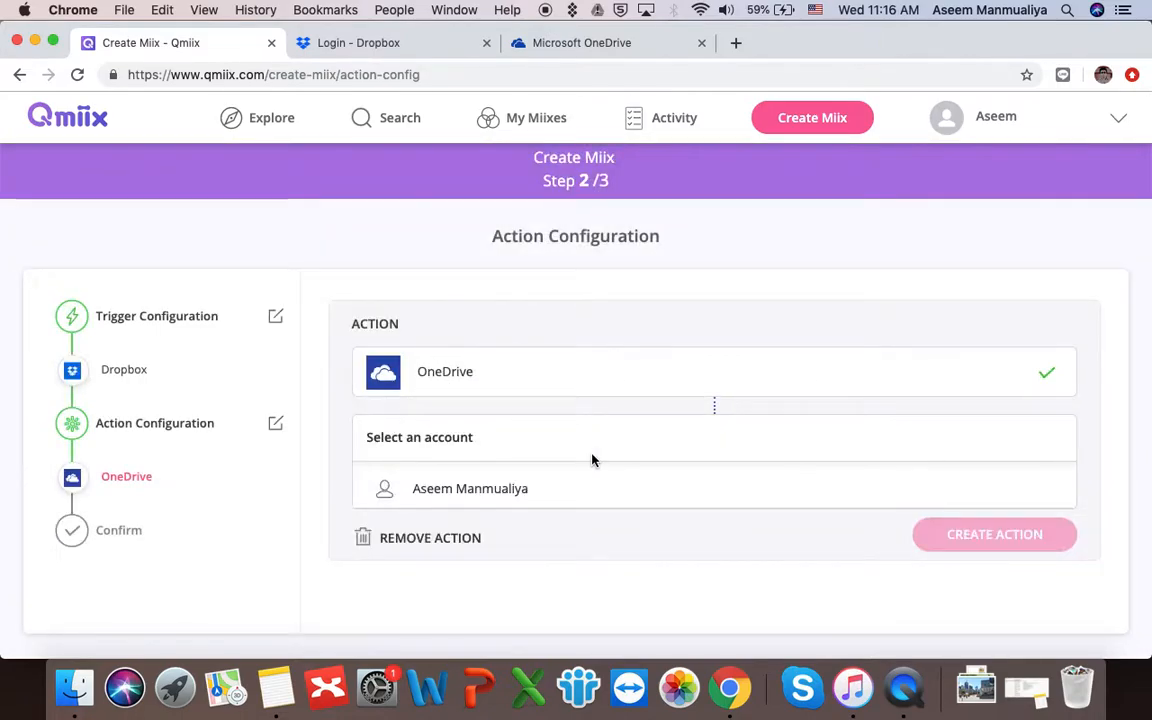
pyautogui.scroll(-3, 589, 460)
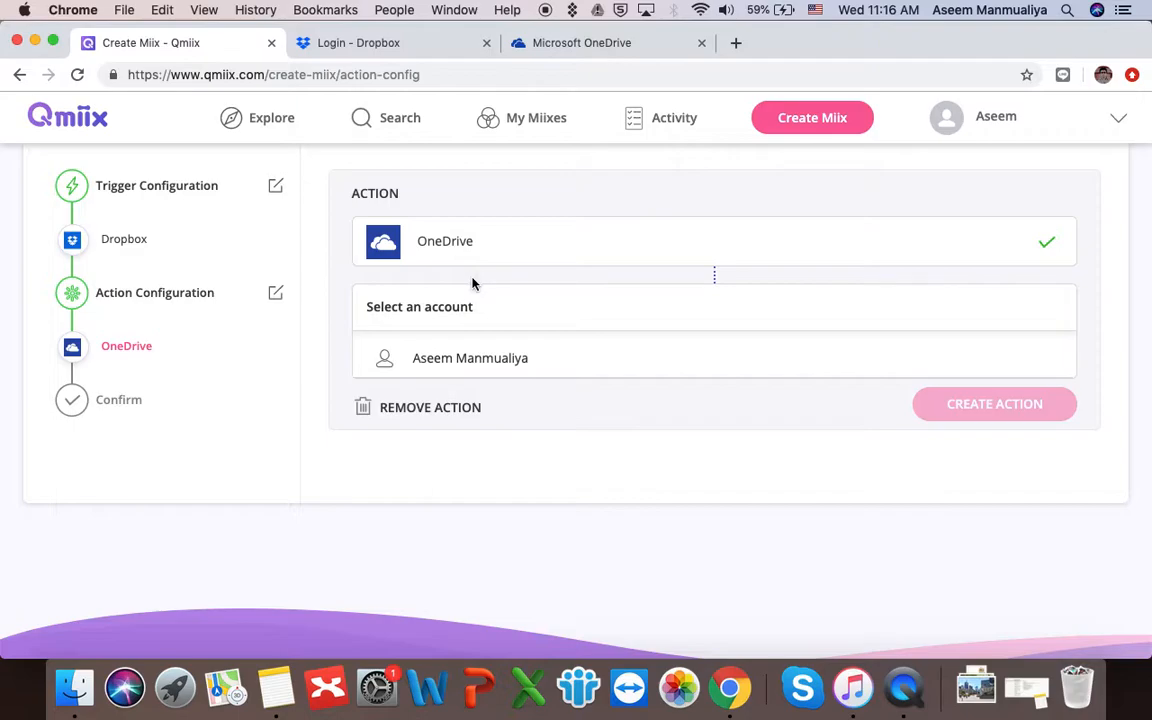
pyautogui.click(473, 362)
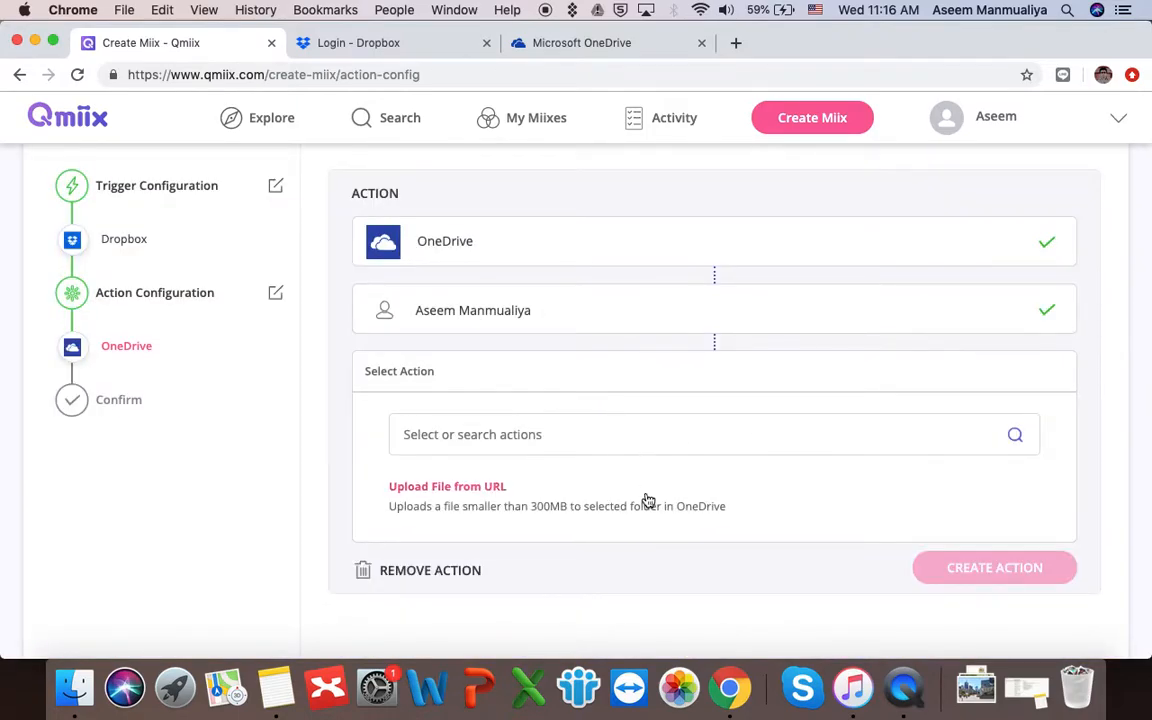
pyautogui.scroll(-1, 645, 499)
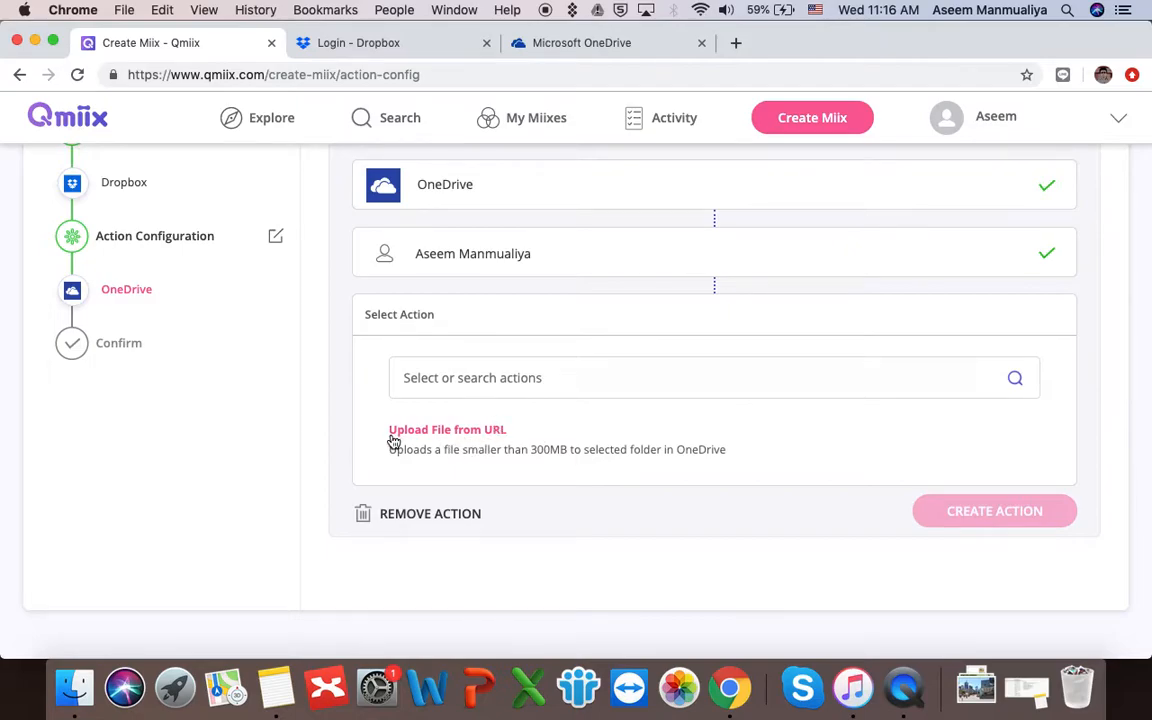
pyautogui.click(473, 447)
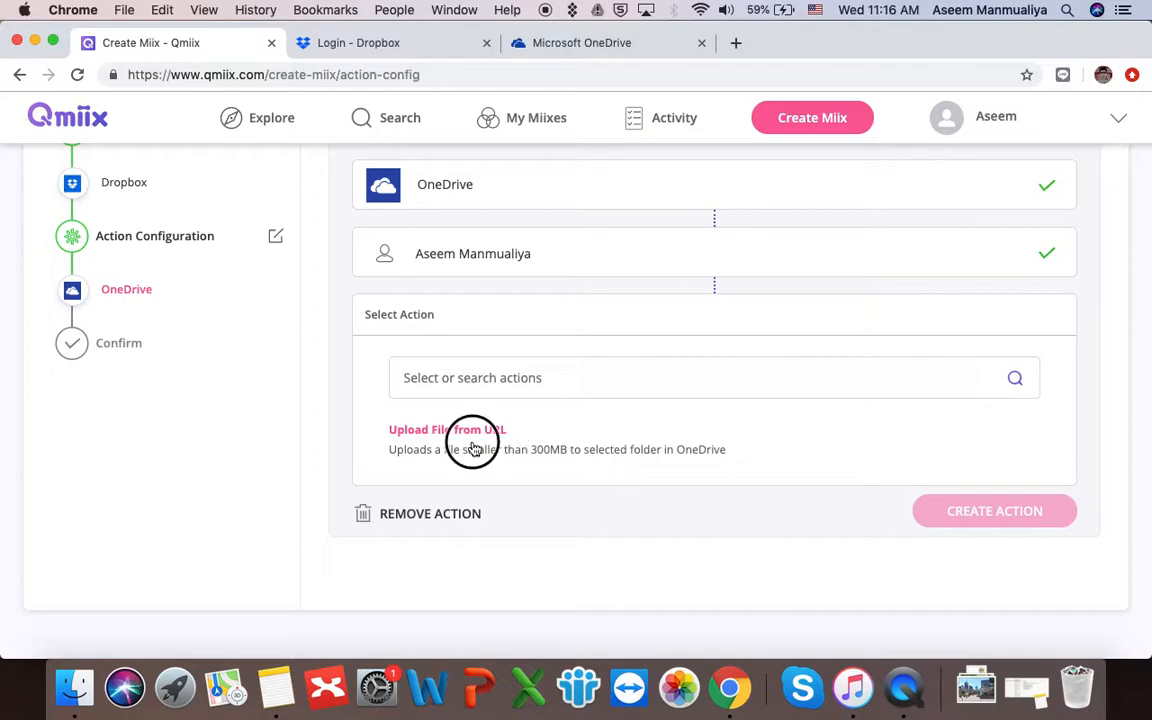
pyautogui.scroll(-3, 614, 455)
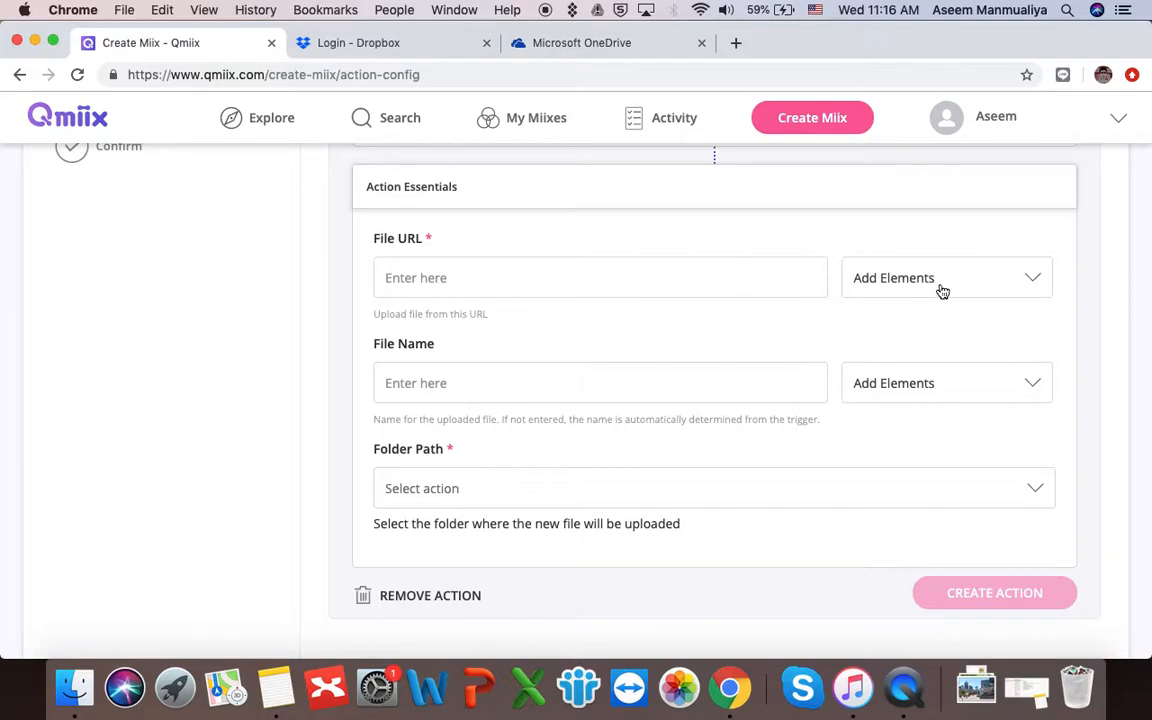
# - Set the upload action's File URL to the Dropbox {{DownloadURL}} element
pyautogui.click(974, 285)
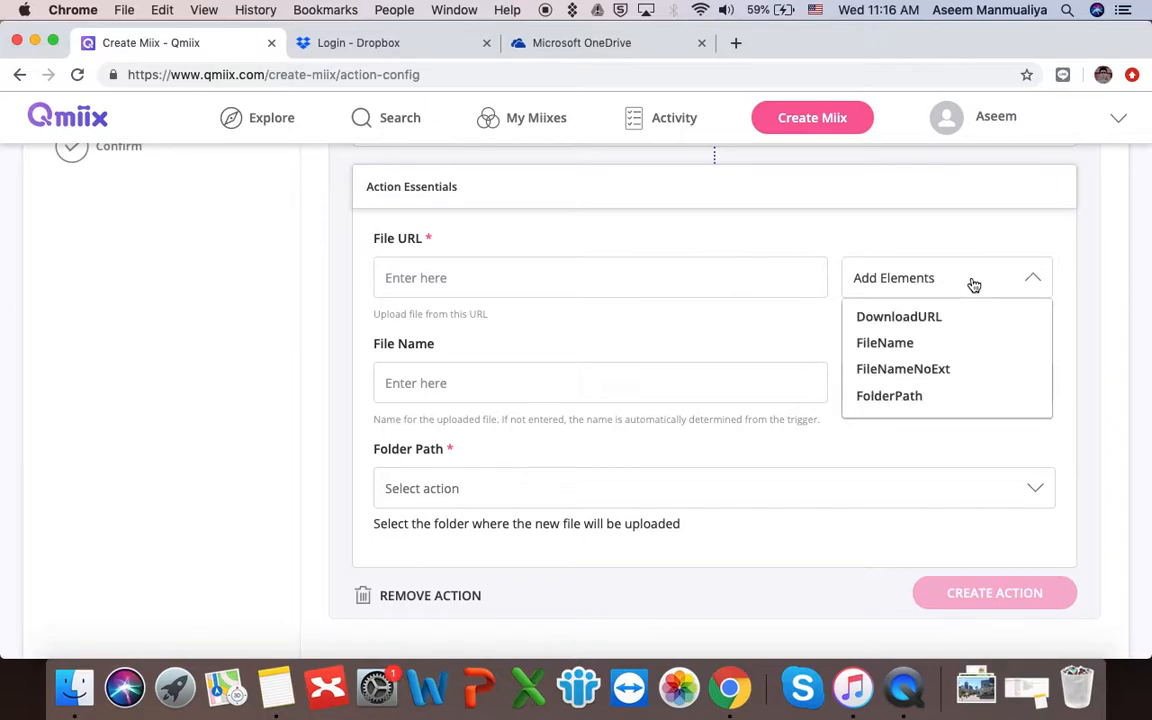
pyautogui.click(917, 325)
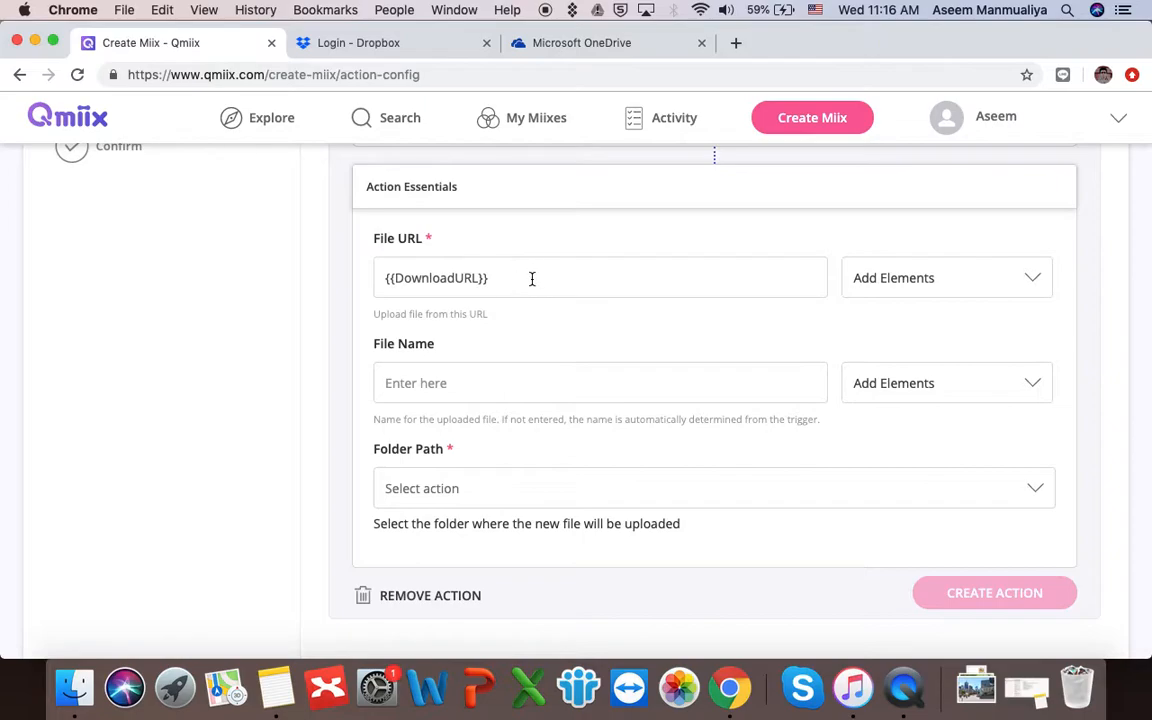
pyautogui.scroll(1, 534, 277)
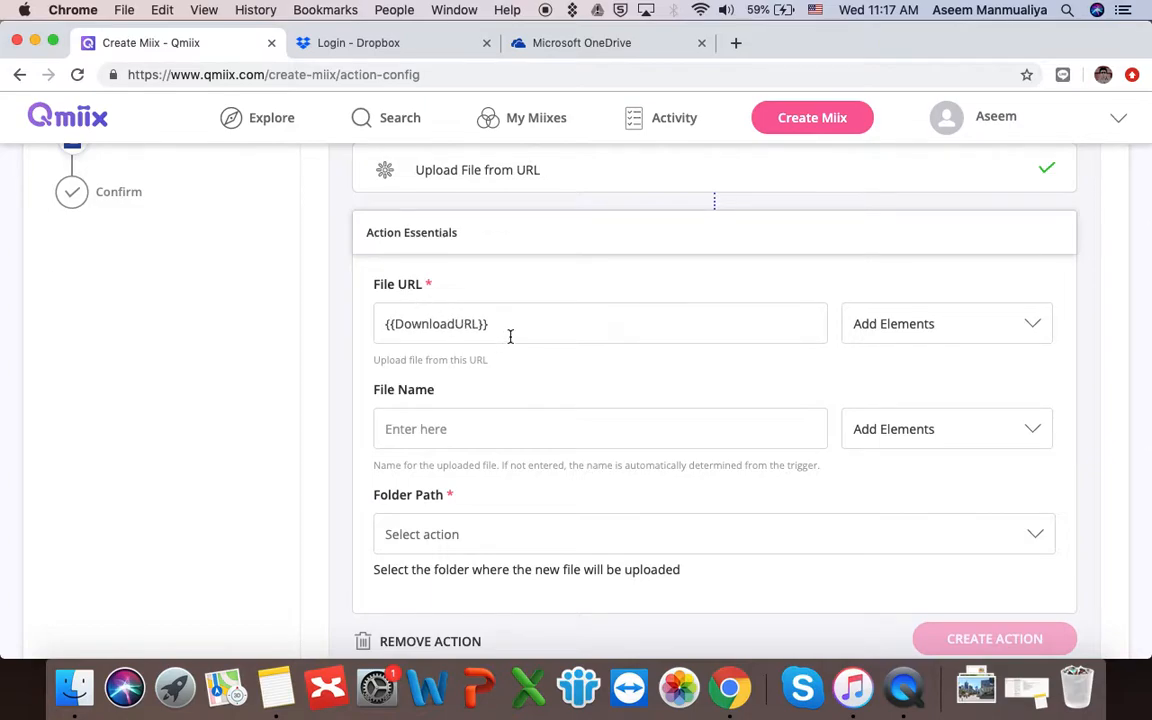
pyautogui.scroll(-2, 671, 419)
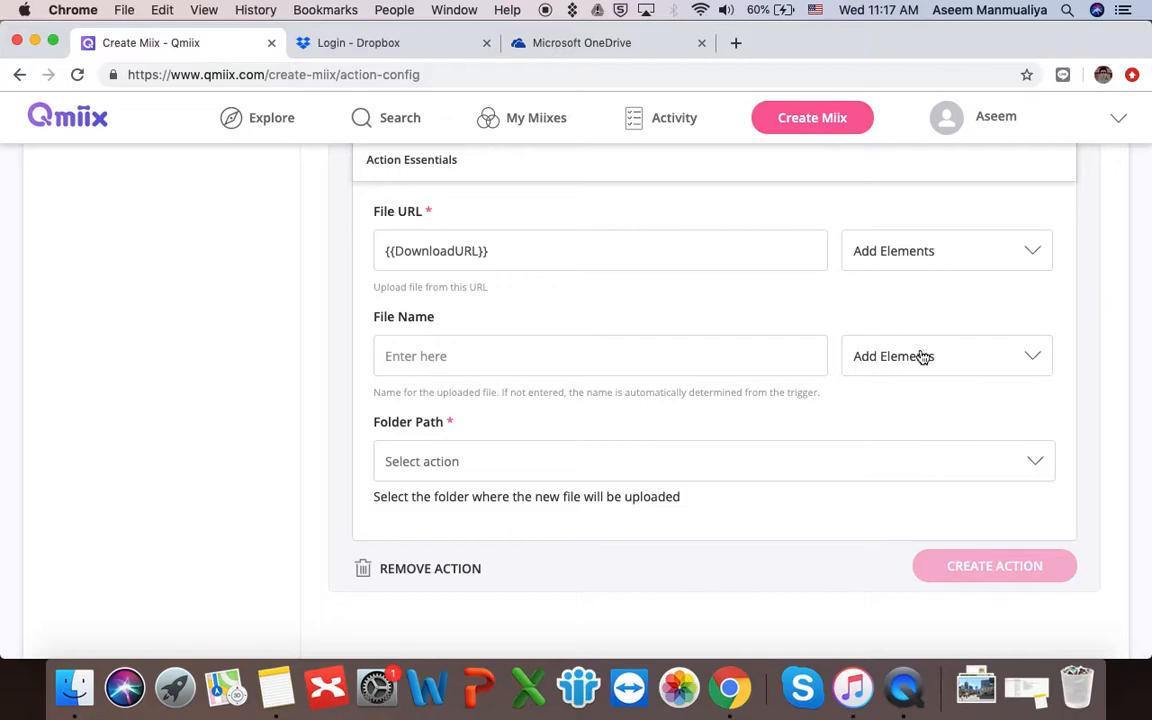
# - Type 'myfile' as the upload's file name, then delete it again
pyautogui.click(718, 352)
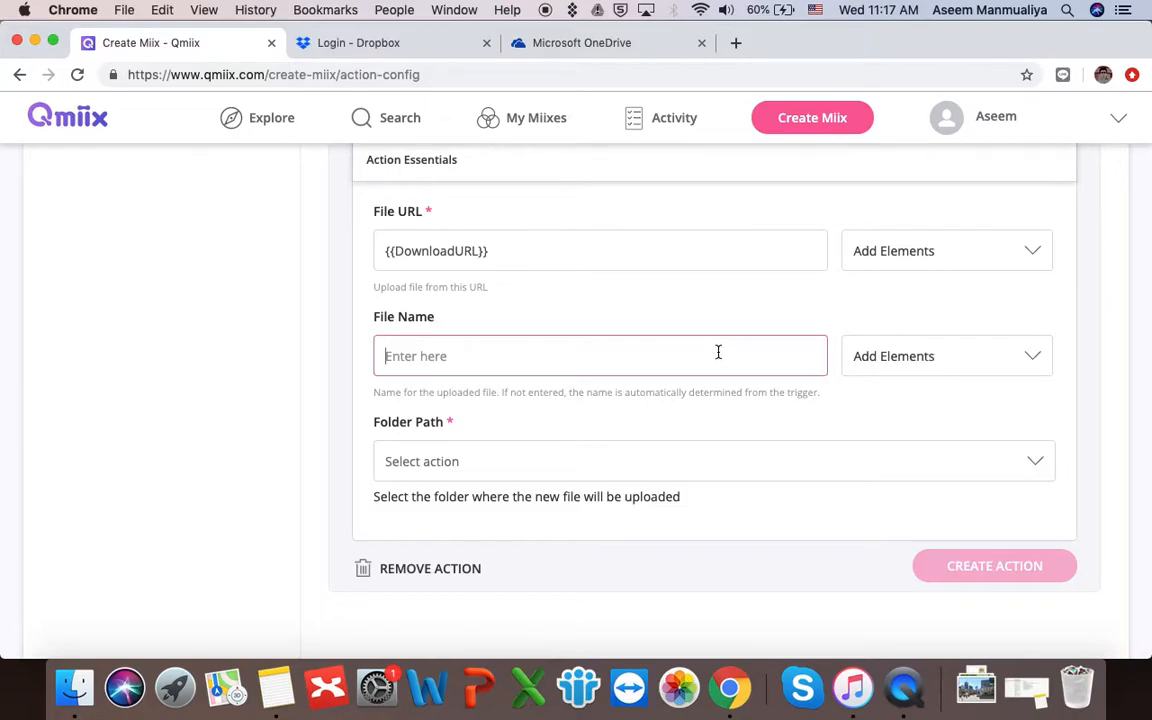
pyautogui.write('myfile')
pyautogui.doubleClick(408, 357)
pyautogui.press('BackSpace')
# - Set File Name to the {{FileName}} element so files keep their Dropbox names
pyautogui.click(996, 357)
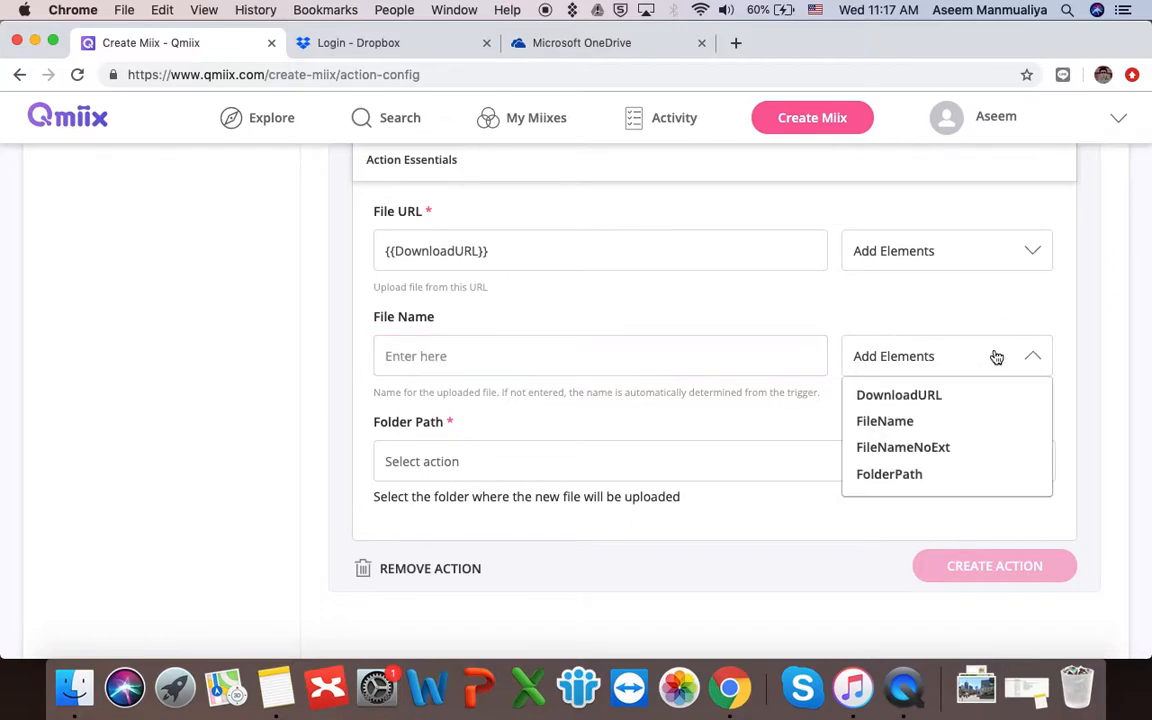
pyautogui.click(900, 428)
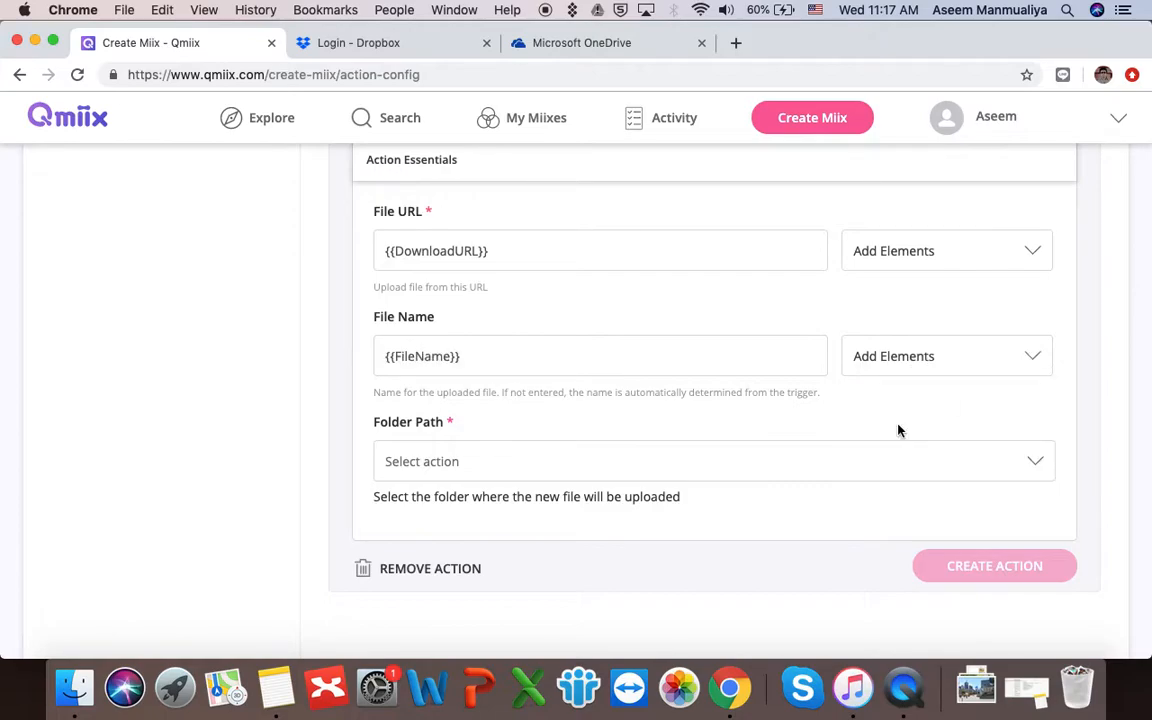
pyautogui.click(956, 366)
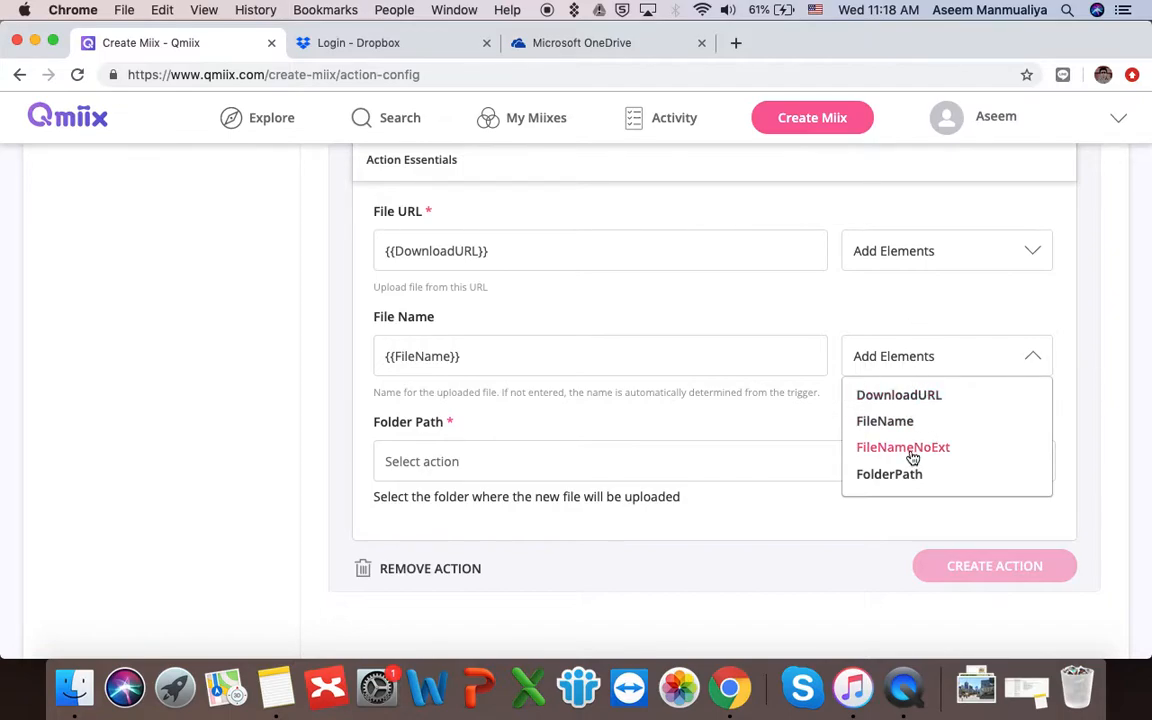
pyautogui.click(852, 509)
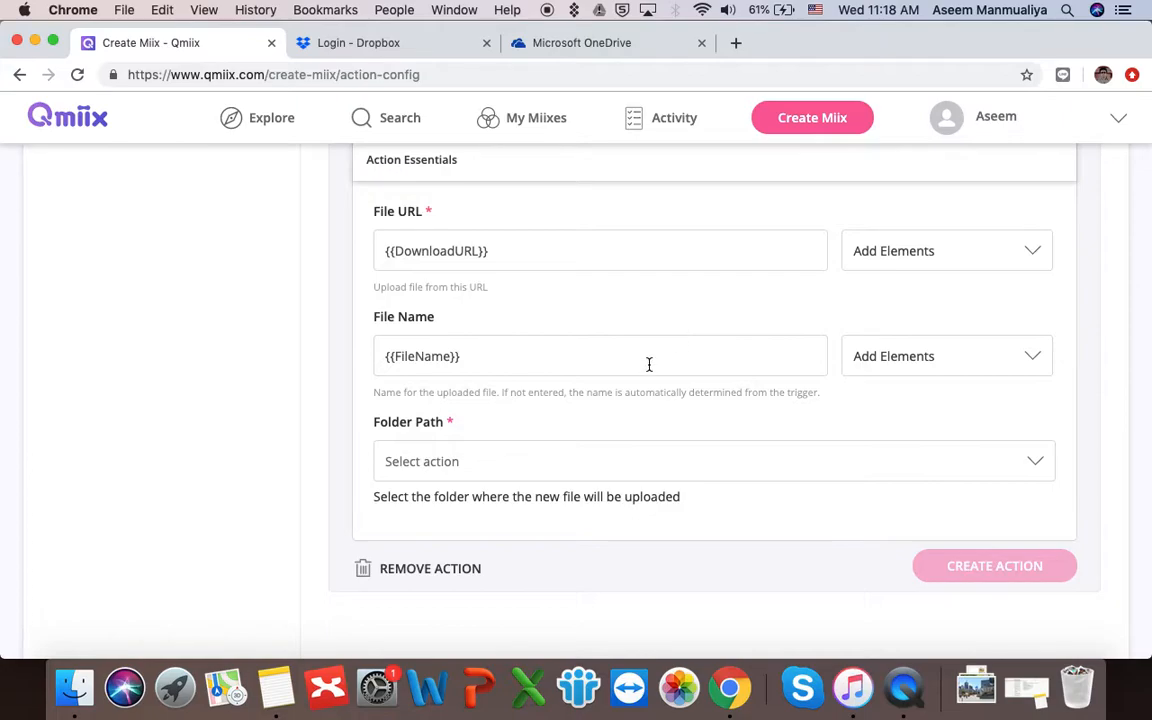
pyautogui.scroll(-3, 692, 424)
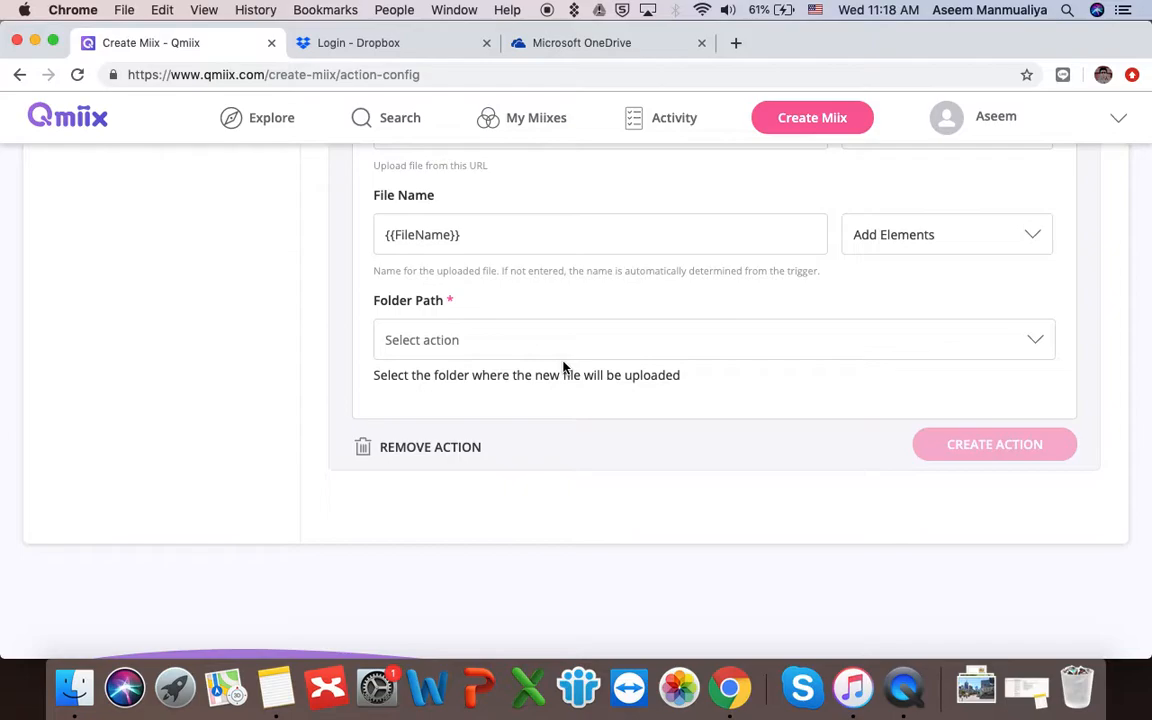
# - Set Folder Path to /Demo for Qmiix and create the OneDrive upload action
pyautogui.click(1033, 343)
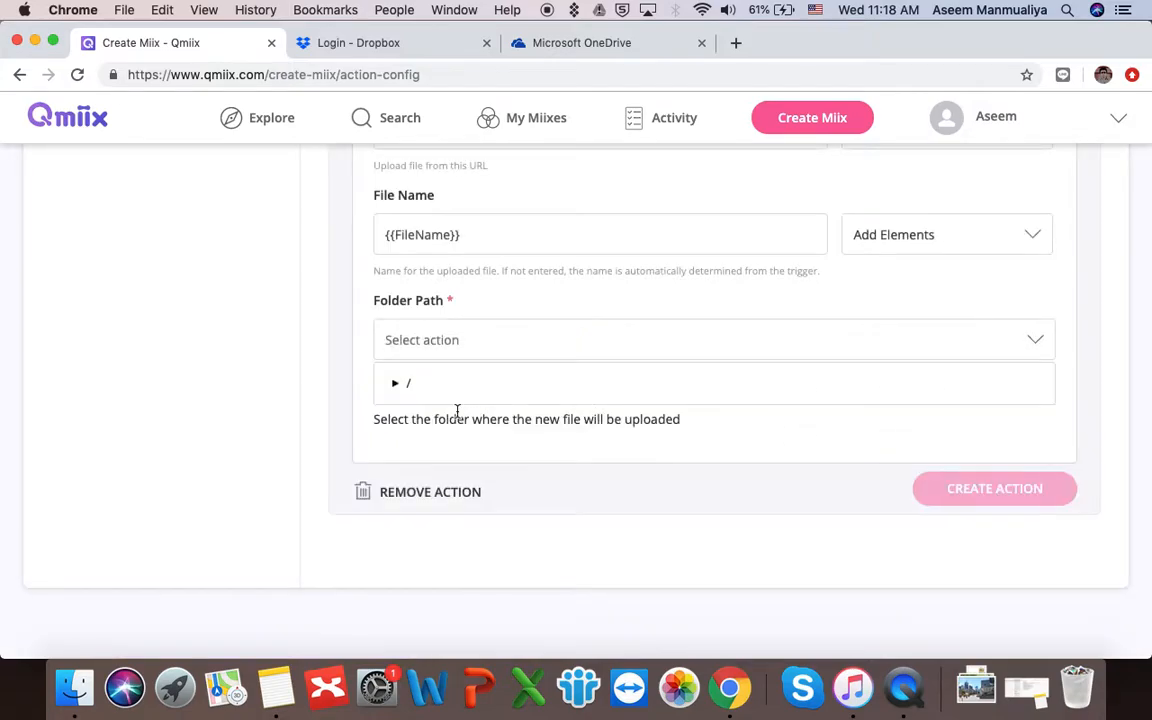
pyautogui.scroll(-3, 457, 412)
pyautogui.click(396, 232)
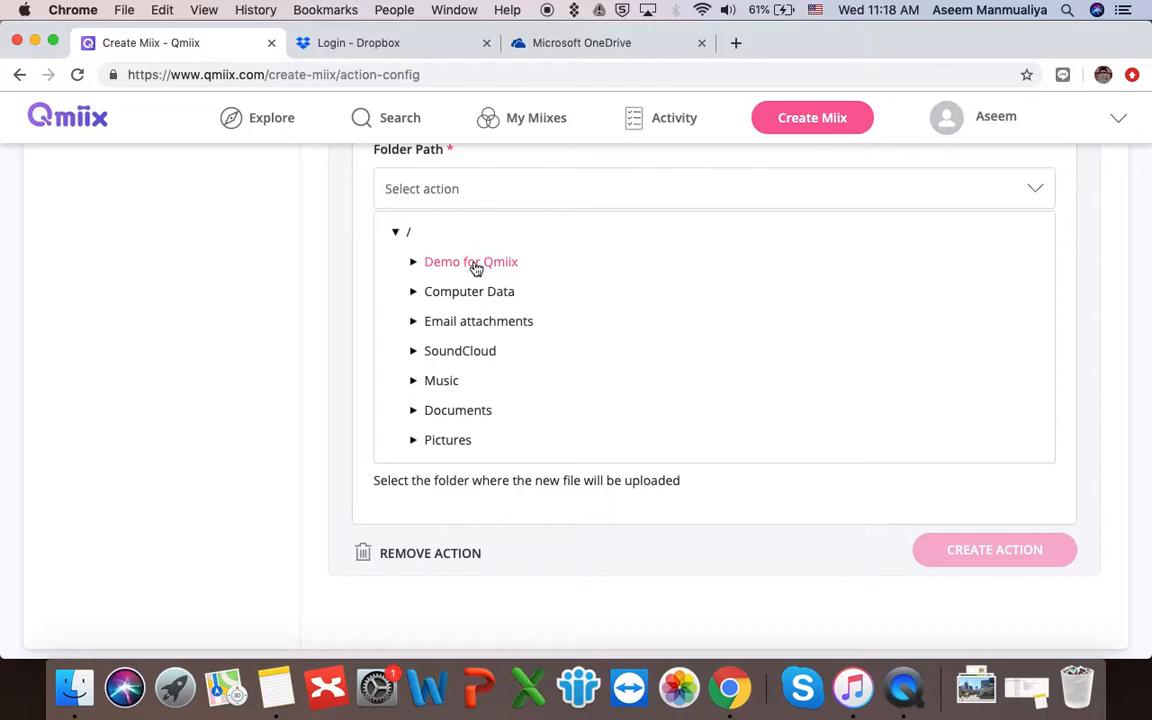
pyautogui.click(476, 268)
pyautogui.scroll(3, 350, 275)
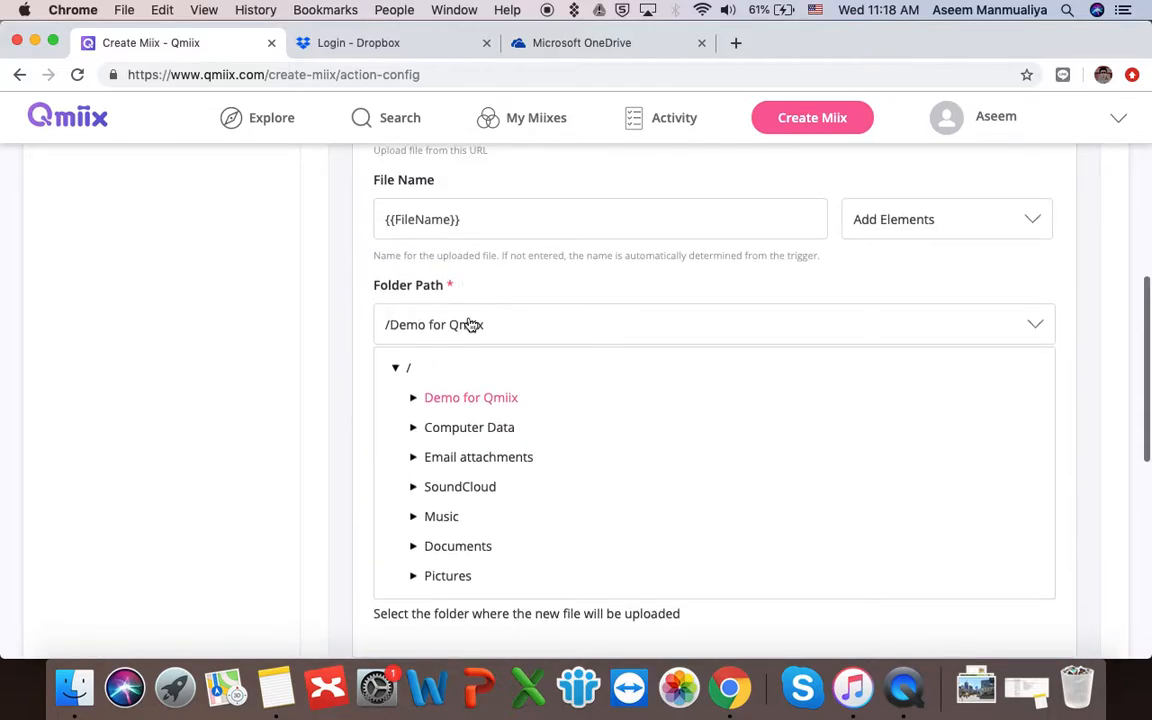
pyautogui.scroll(-3, 488, 316)
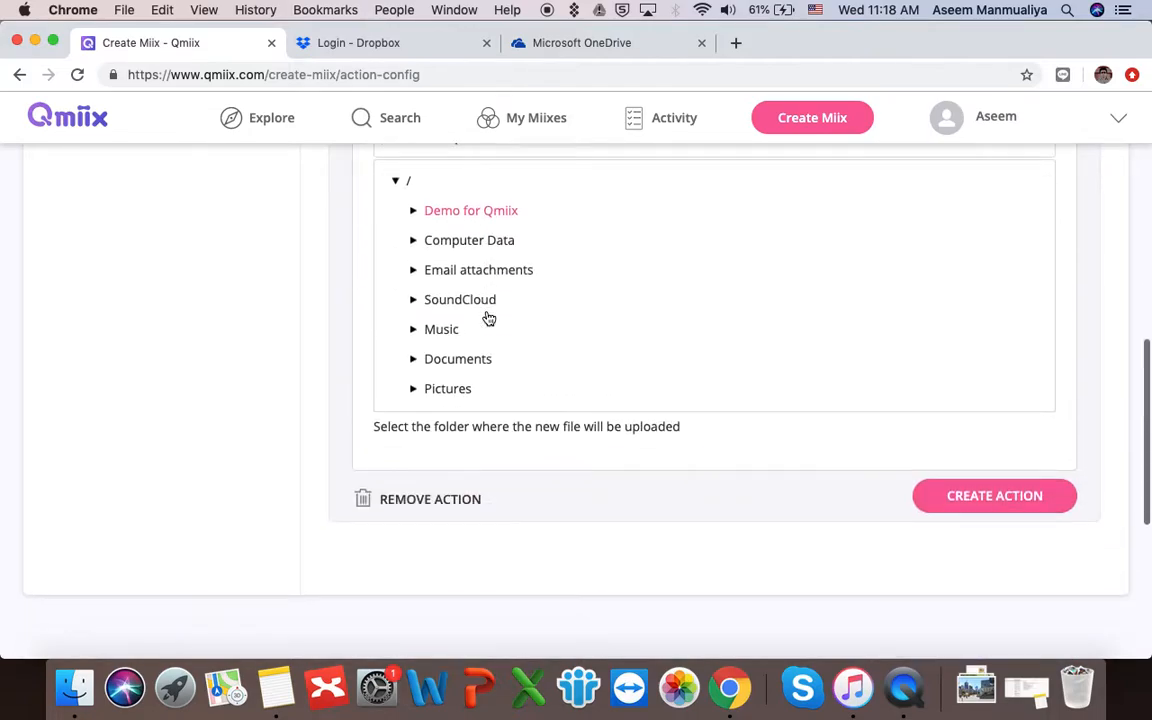
pyautogui.click(1020, 500)
pyautogui.scroll(-3, 722, 408)
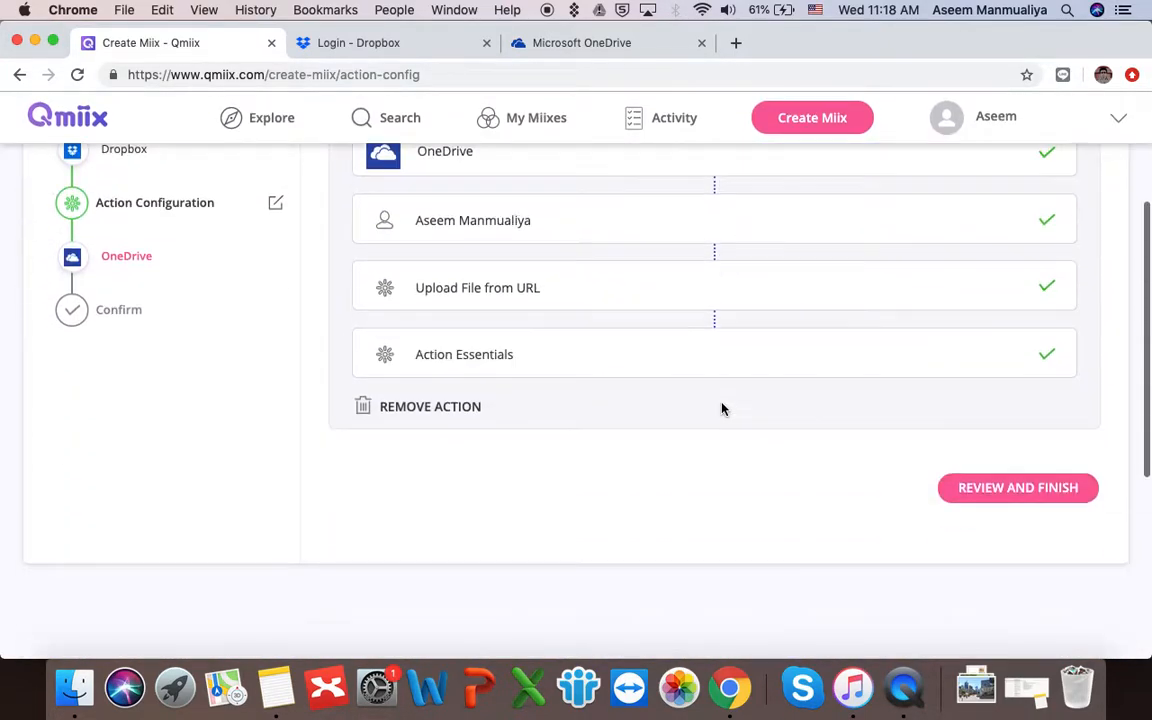
# - Review the miix's Confirm summary and finish it to reach the title page
pyautogui.click(1049, 463)
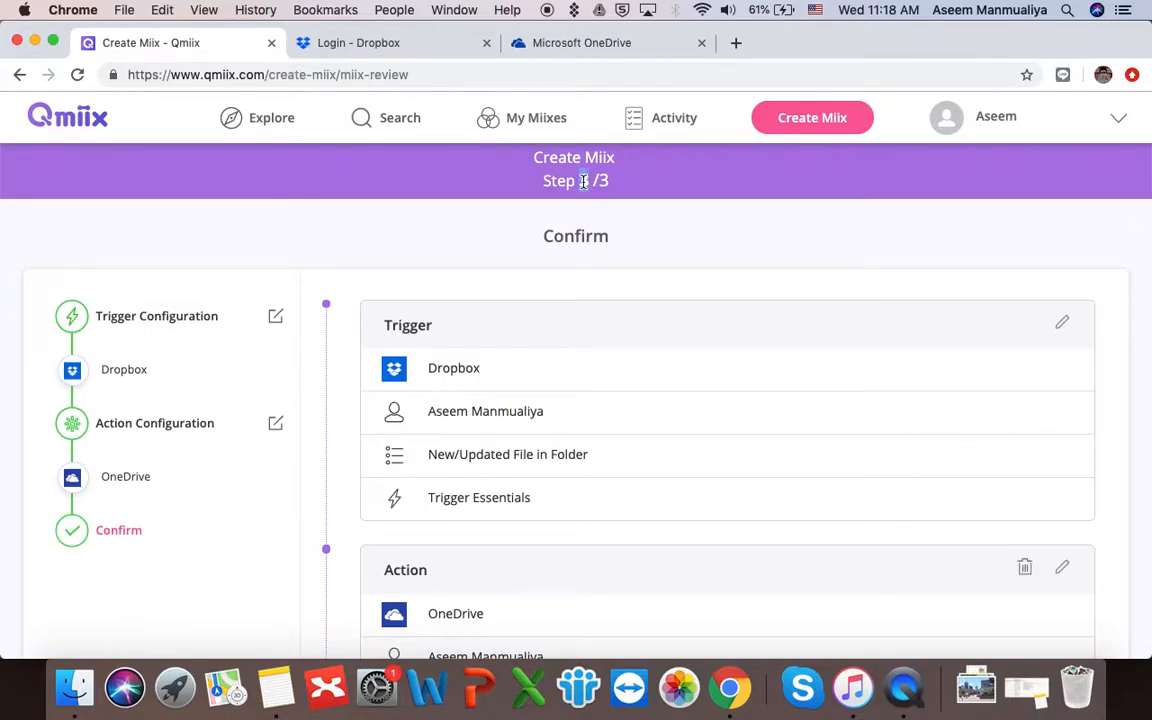
pyautogui.scroll(-5, 533, 357)
pyautogui.scroll(3, 533, 355)
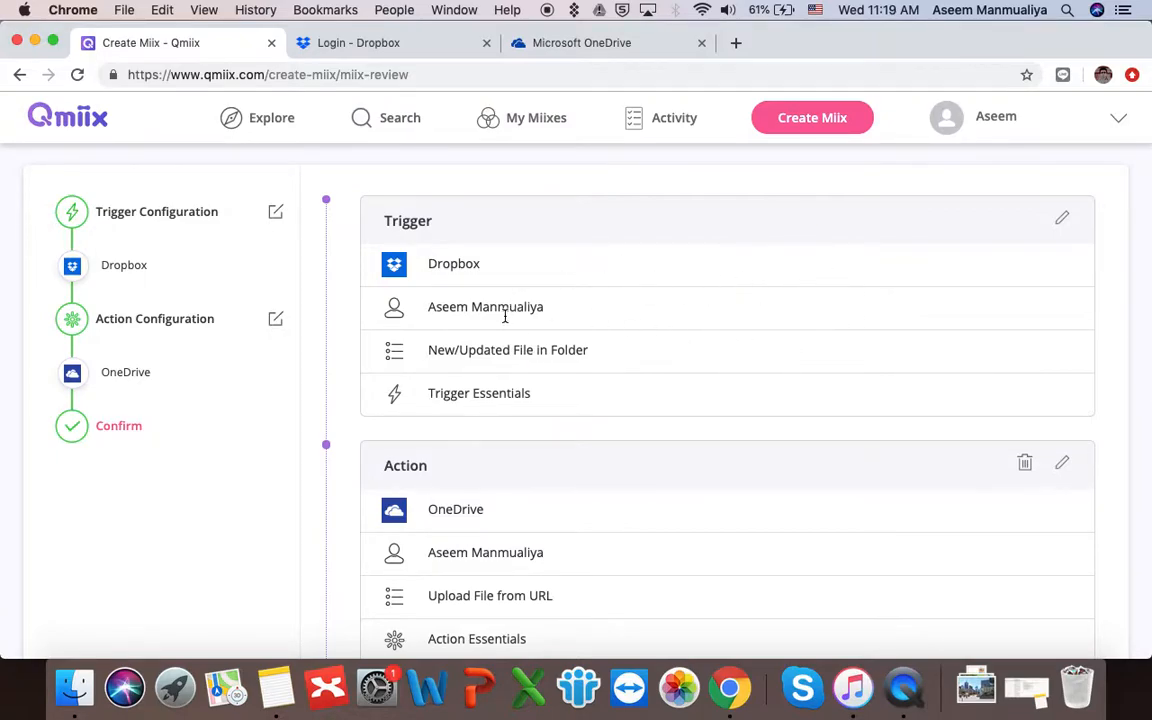
pyautogui.scroll(-3, 661, 393)
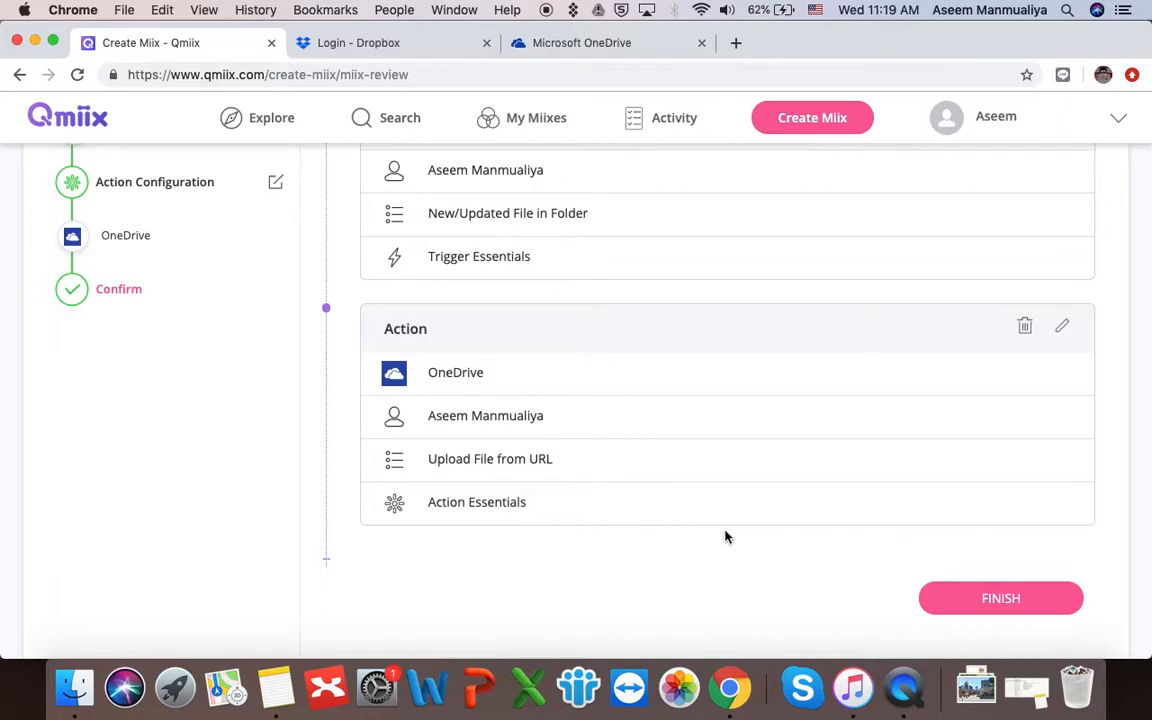
pyautogui.scroll(-1, 725, 535)
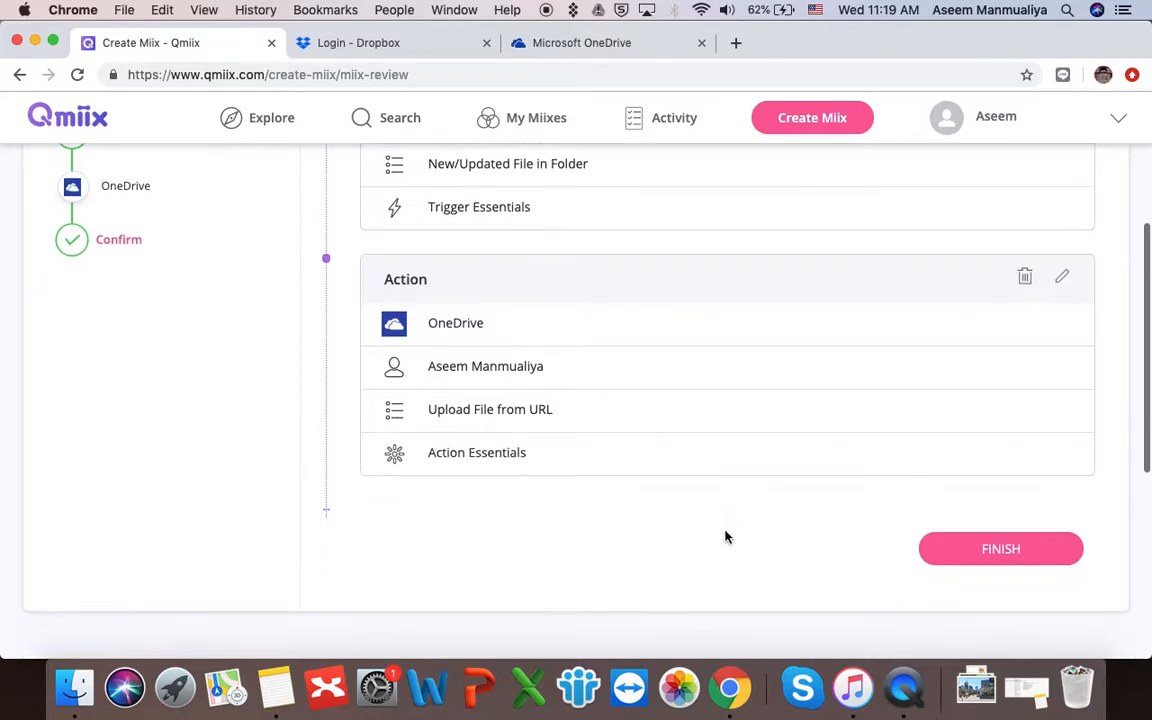
pyautogui.click(1000, 549)
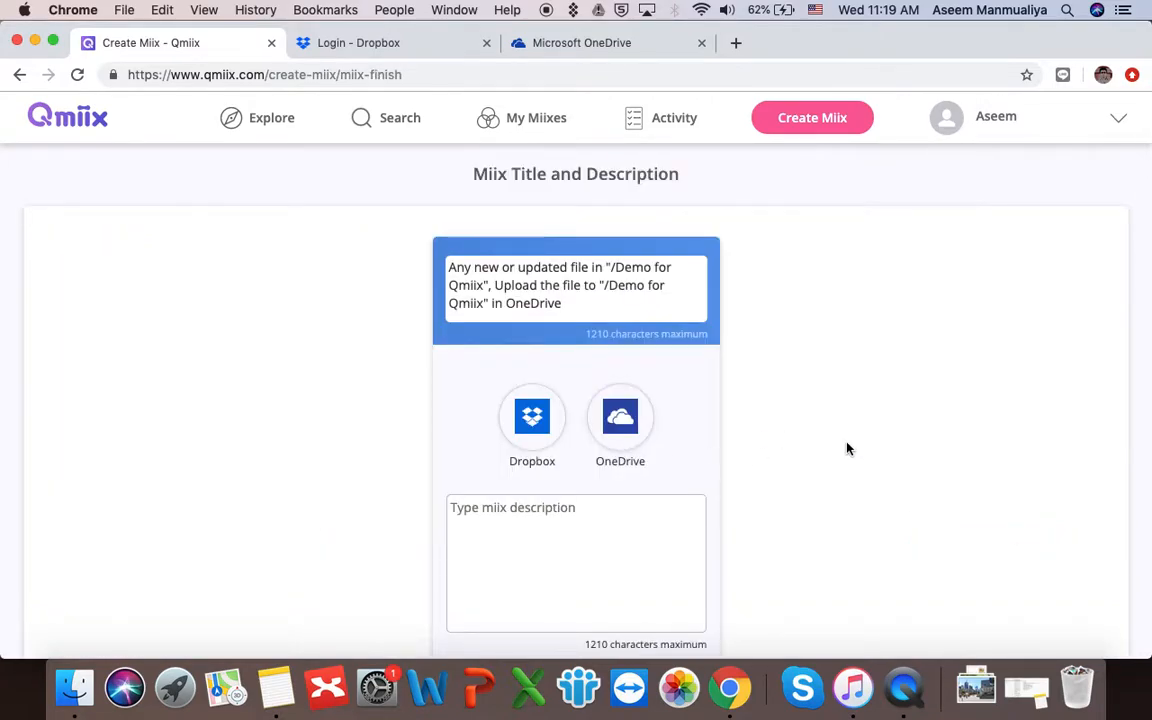
# - Replace the default miix title with 'Backup my Dropbox files to One Drive'
pyautogui.scroll(-5, 849, 451)
pyautogui.scroll(5, 849, 451)
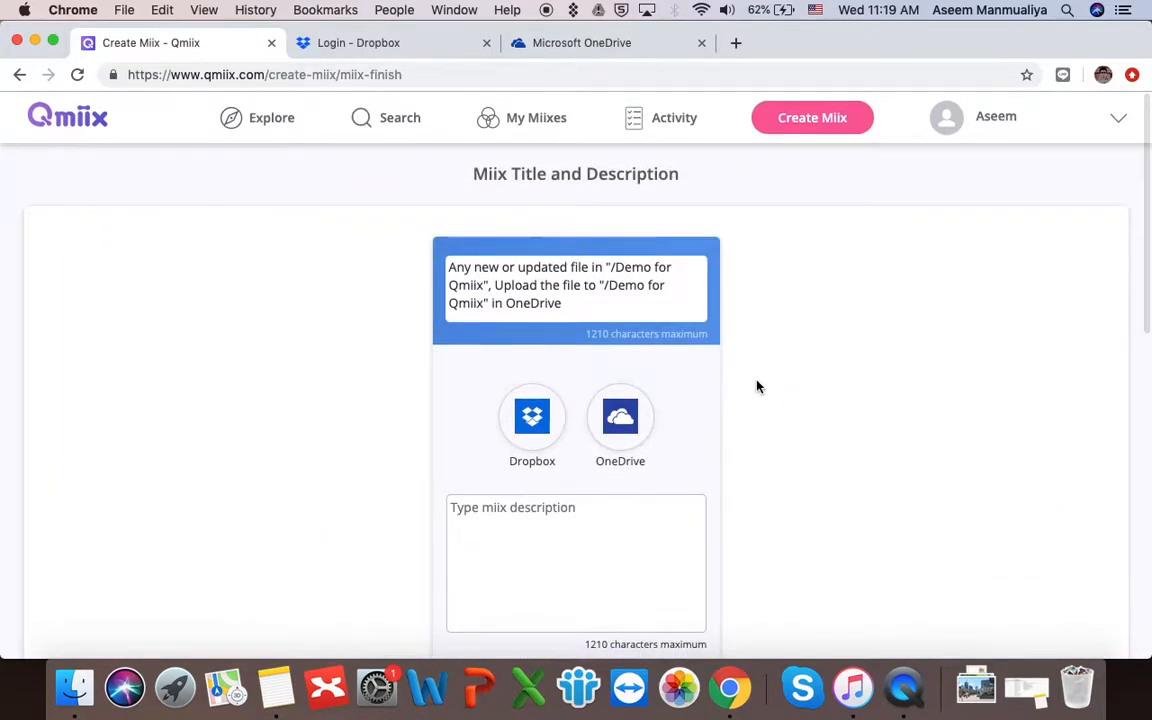
pyautogui.tripleClick(619, 302)
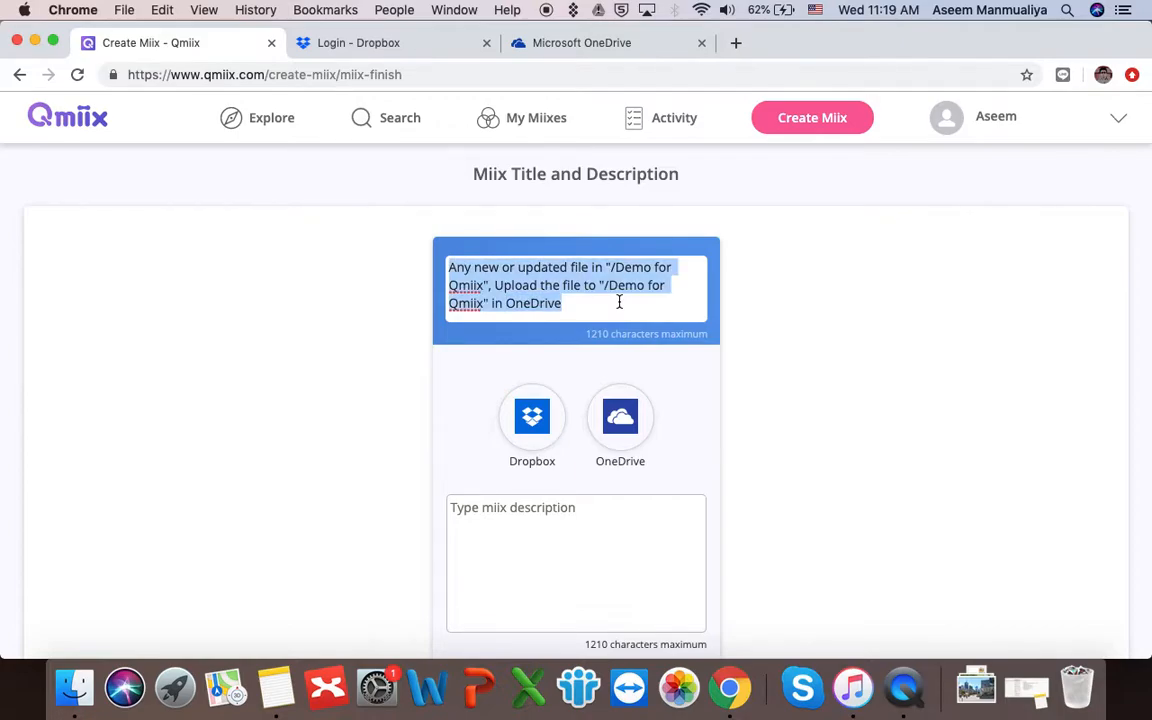
pyautogui.write('B')
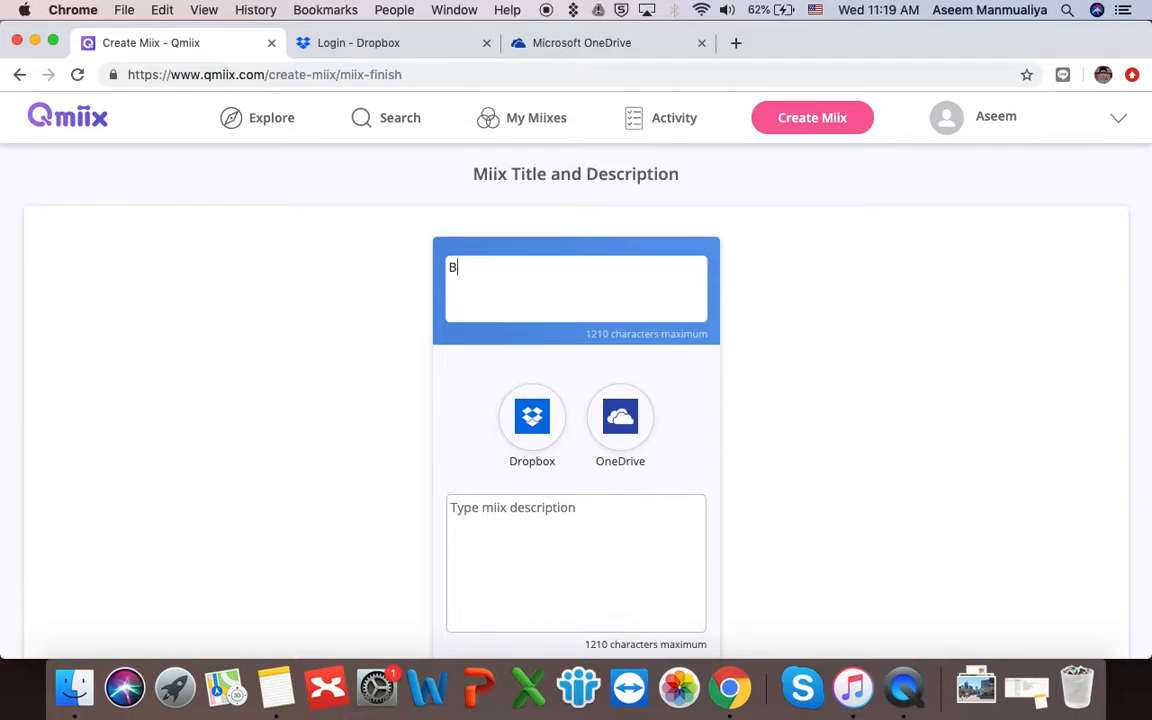
pyautogui.write('ackup my Dropbox files to ')
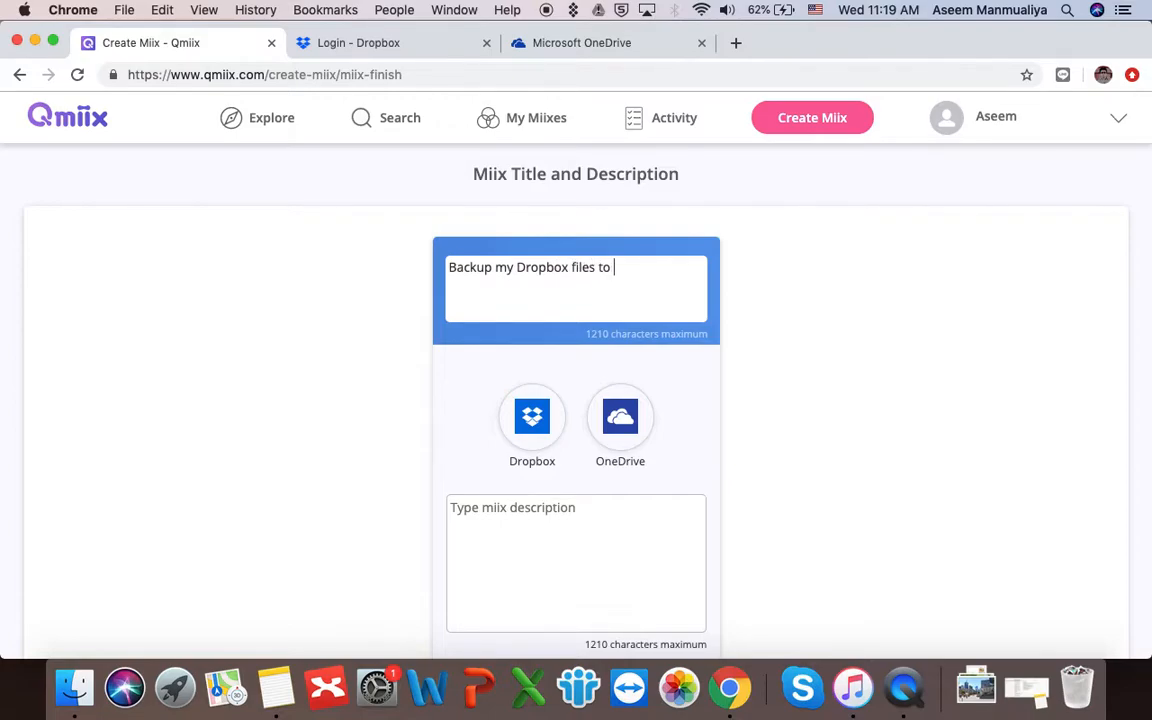
pyautogui.write('One Drive')
# - Describe it as copying Dropbox 'Demo for Qmiix' files to OneDrive 'Demo for Qmiix', then finish
pyautogui.click(536, 508)
pyautogui.write('Wheneve')
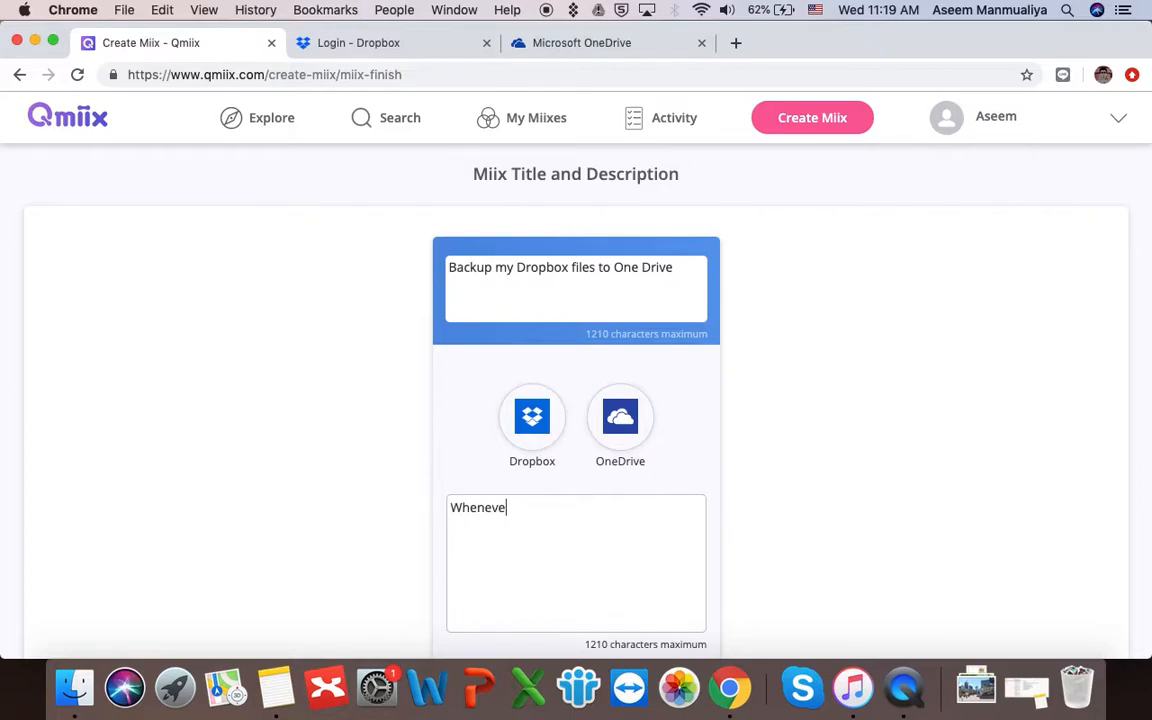
pyautogui.write('r there are some ')
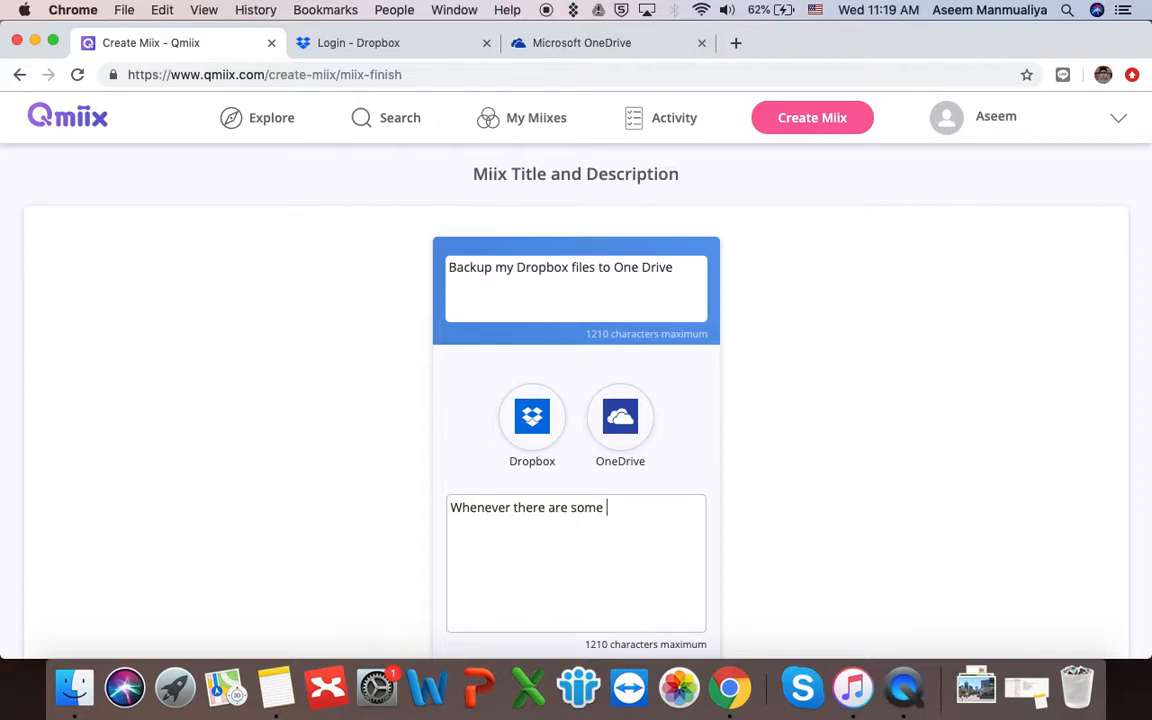
pyautogui.write('files in Dropbox fo')
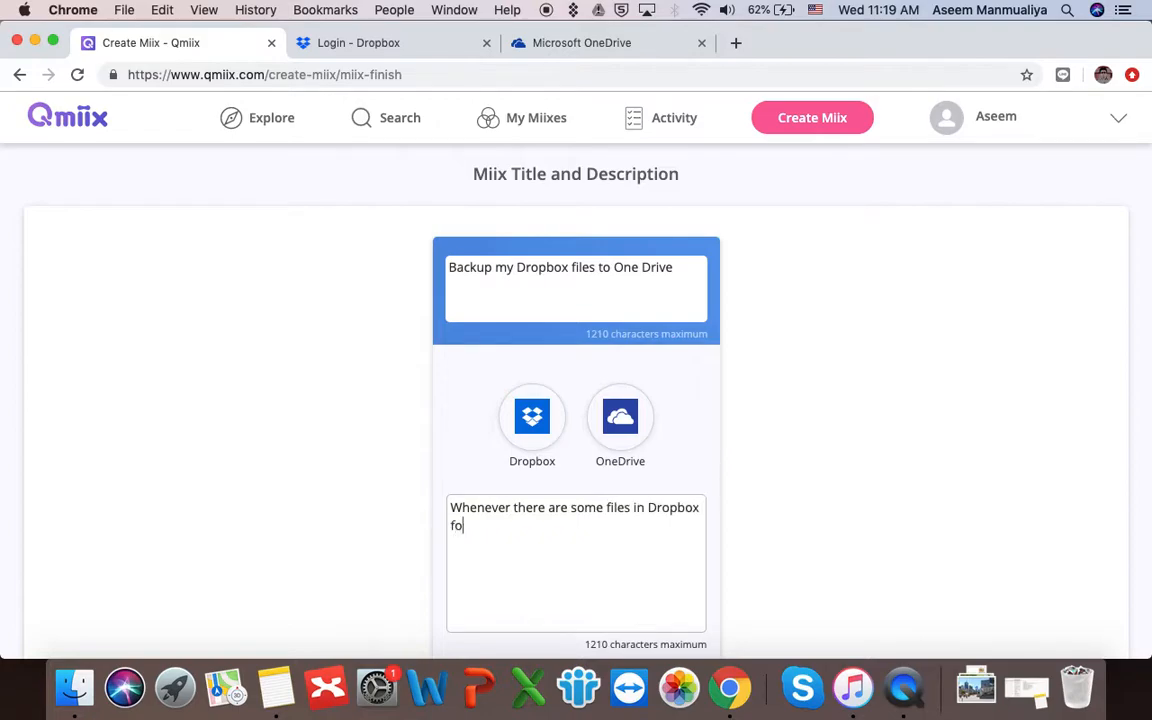
pyautogui.write('lder ""')
pyautogui.write('Demo for ')
pyautogui.write('Qmiix')
pyautogui.press('Right')
pyautogui.write(', downlo')
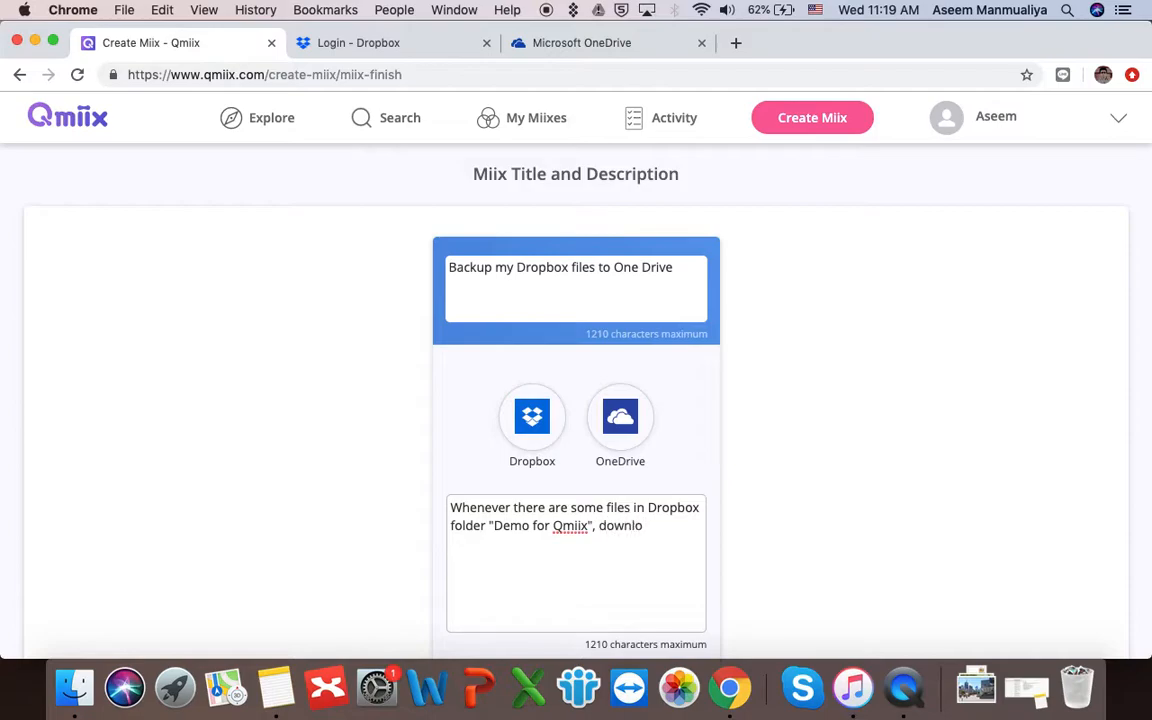
pyautogui.write('ad those files to One Drive Folder na')
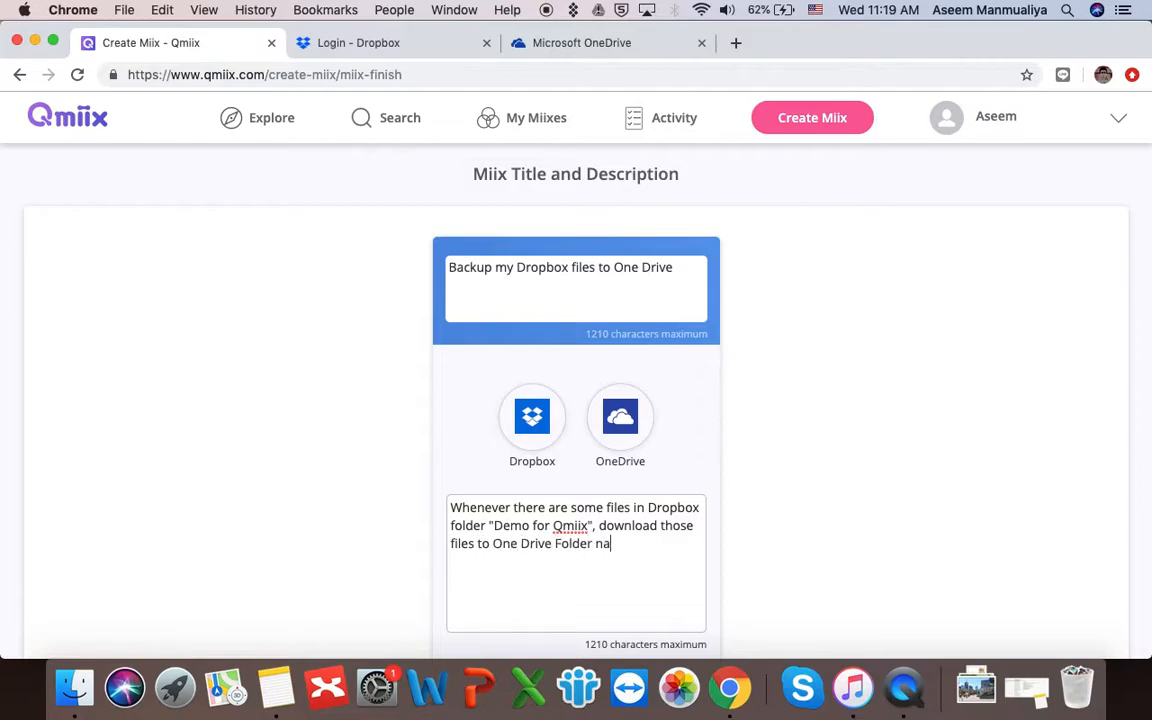
pyautogui.write('mes')
pyautogui.press('BackSpace')
pyautogui.write('d "')
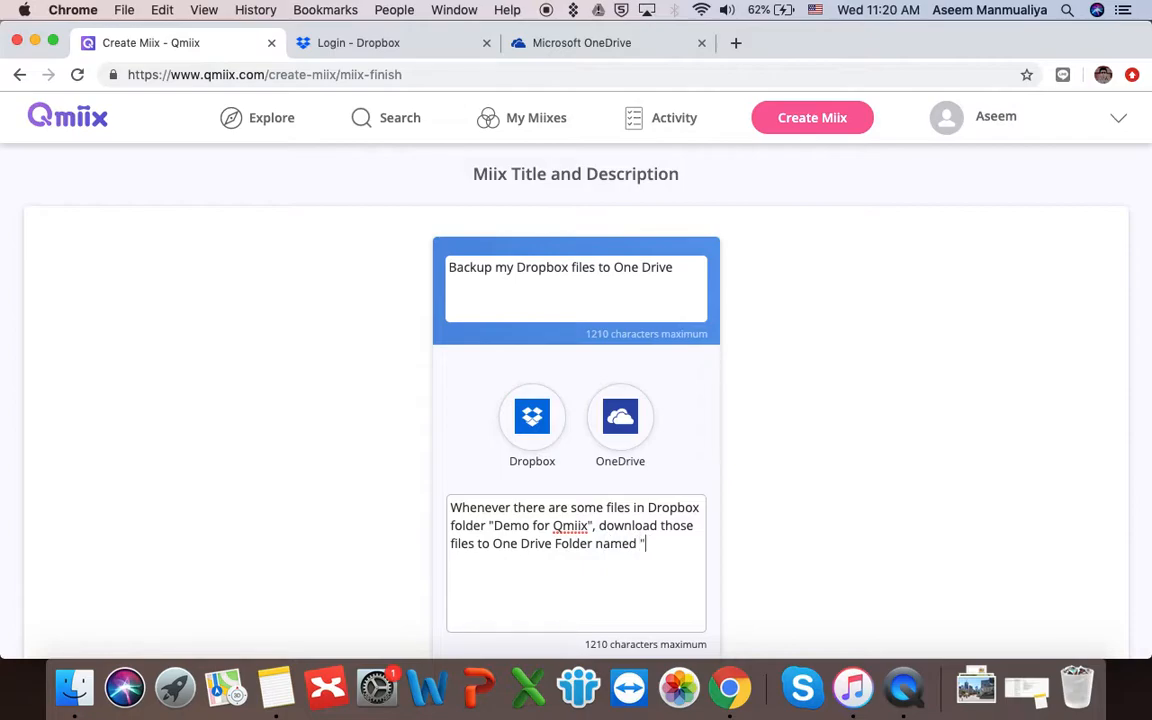
pyautogui.write('Demo for Qmiix')
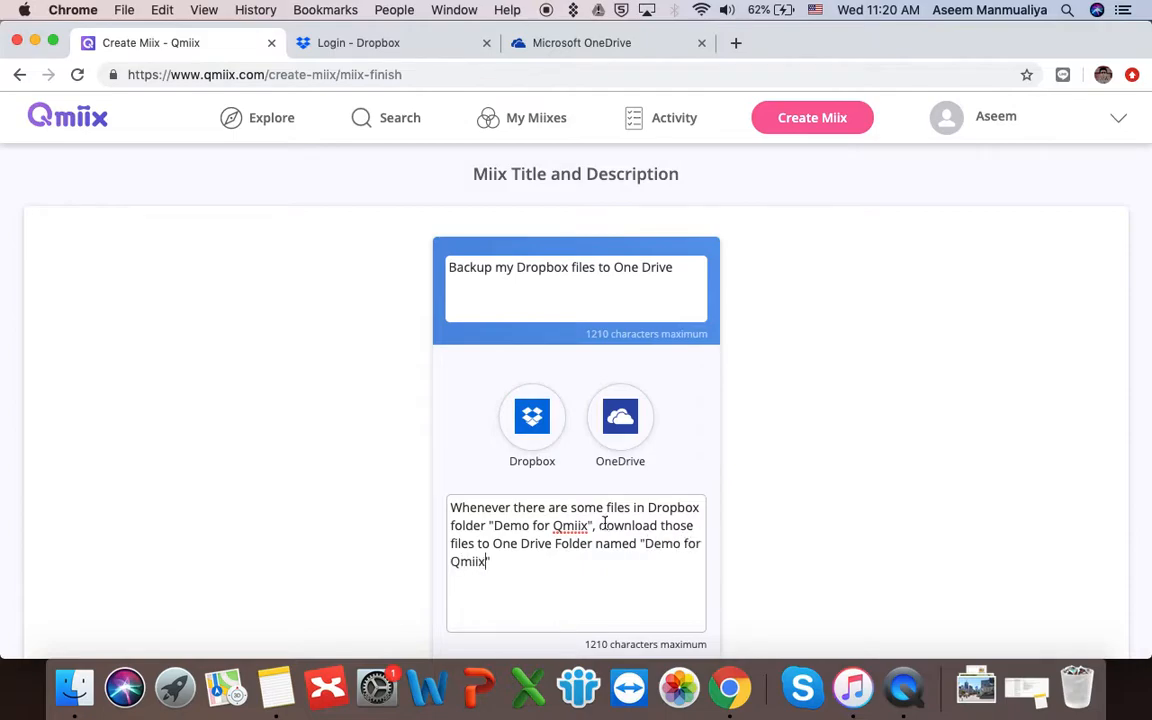
pyautogui.scroll(-4, 686, 507)
pyautogui.write('"')
pyautogui.scroll(-5, 877, 447)
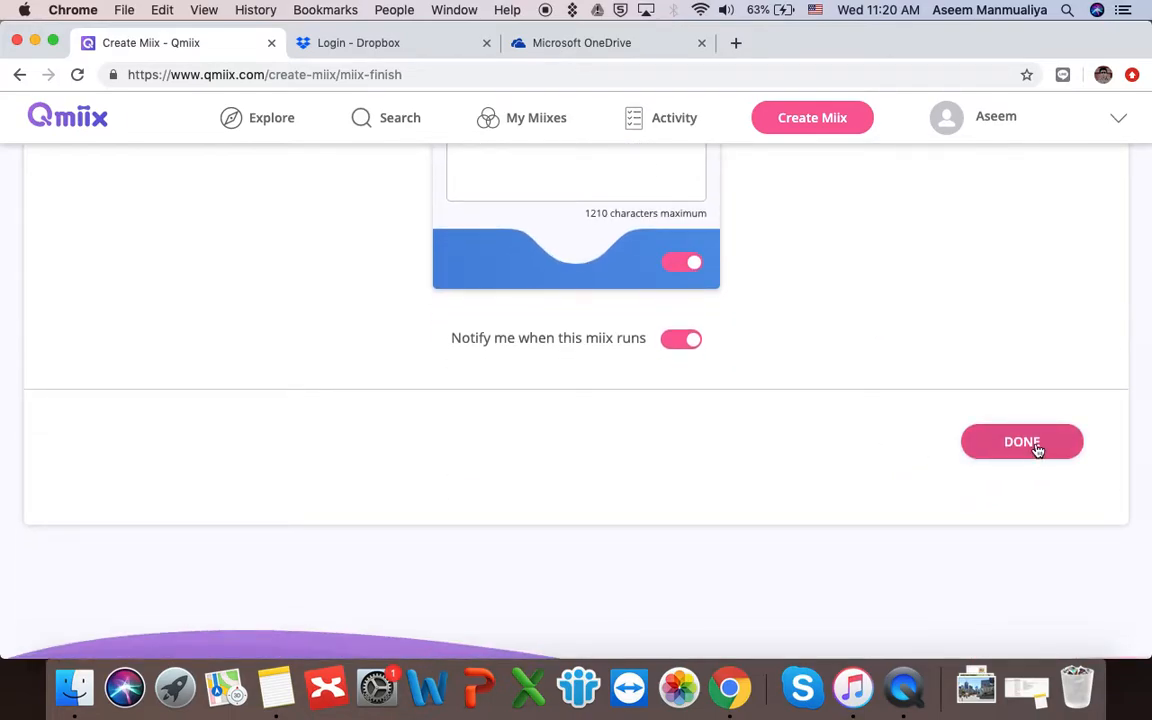
pyautogui.click(1036, 447)
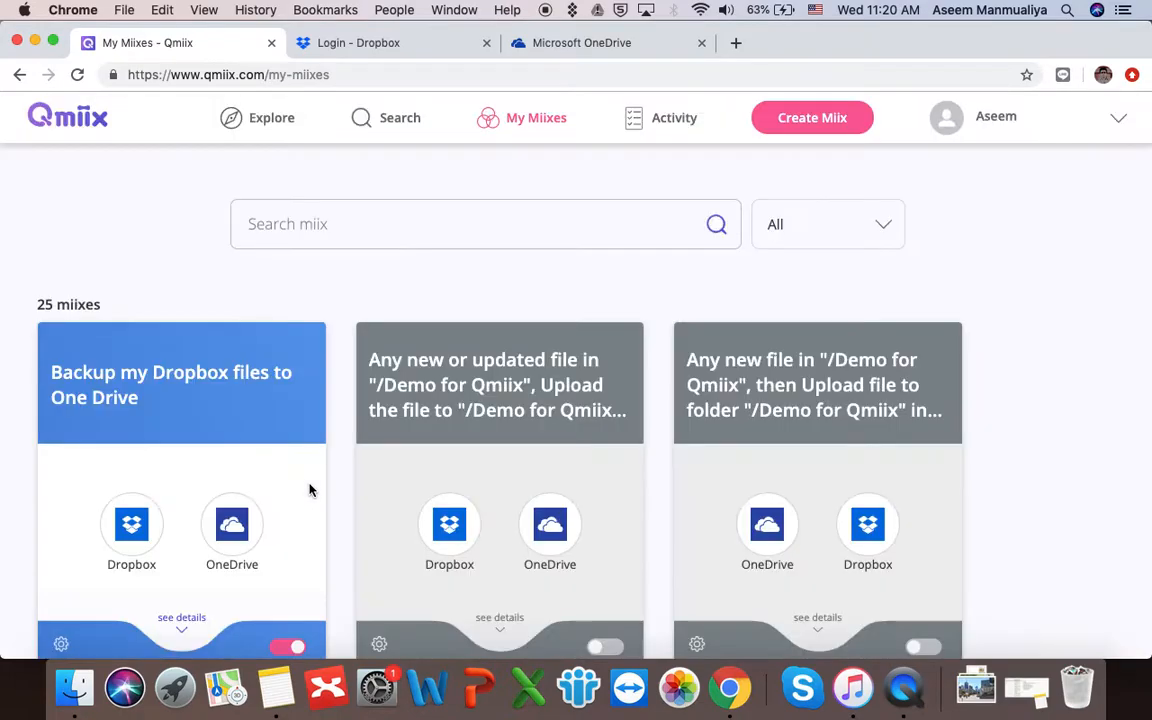
# - Expand the 'Backup my Dropbox files to One Drive' card's details and open its configuration
pyautogui.scroll(-4, 231, 437)
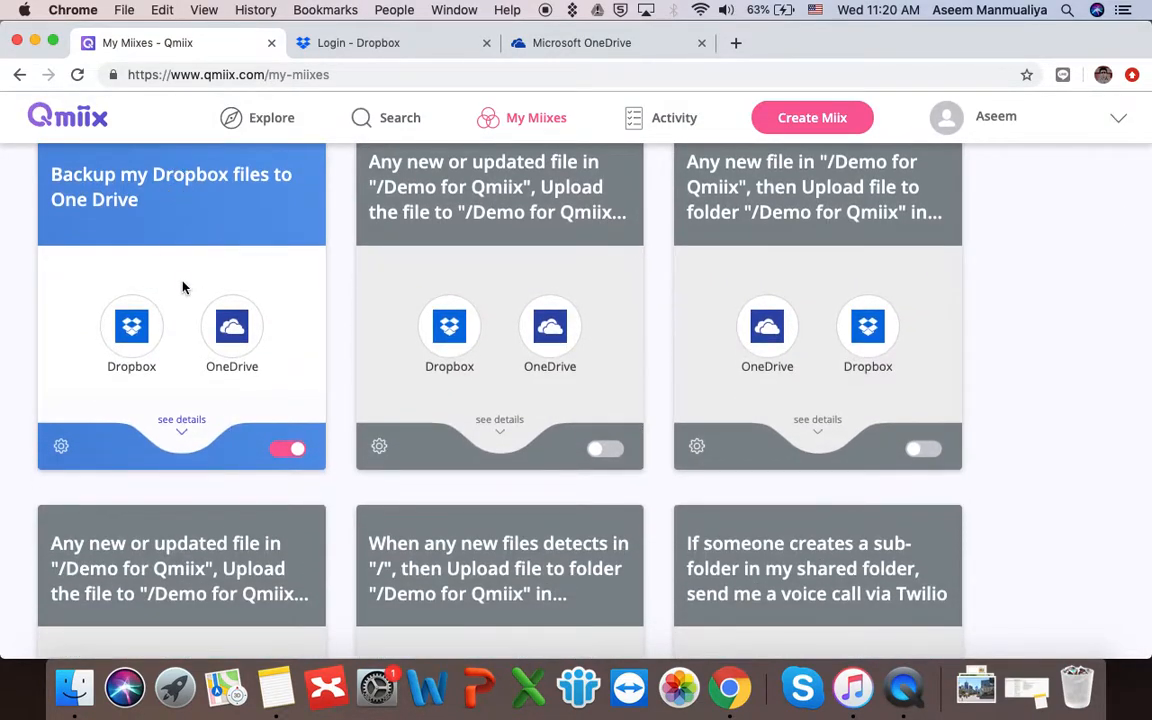
pyautogui.click(183, 428)
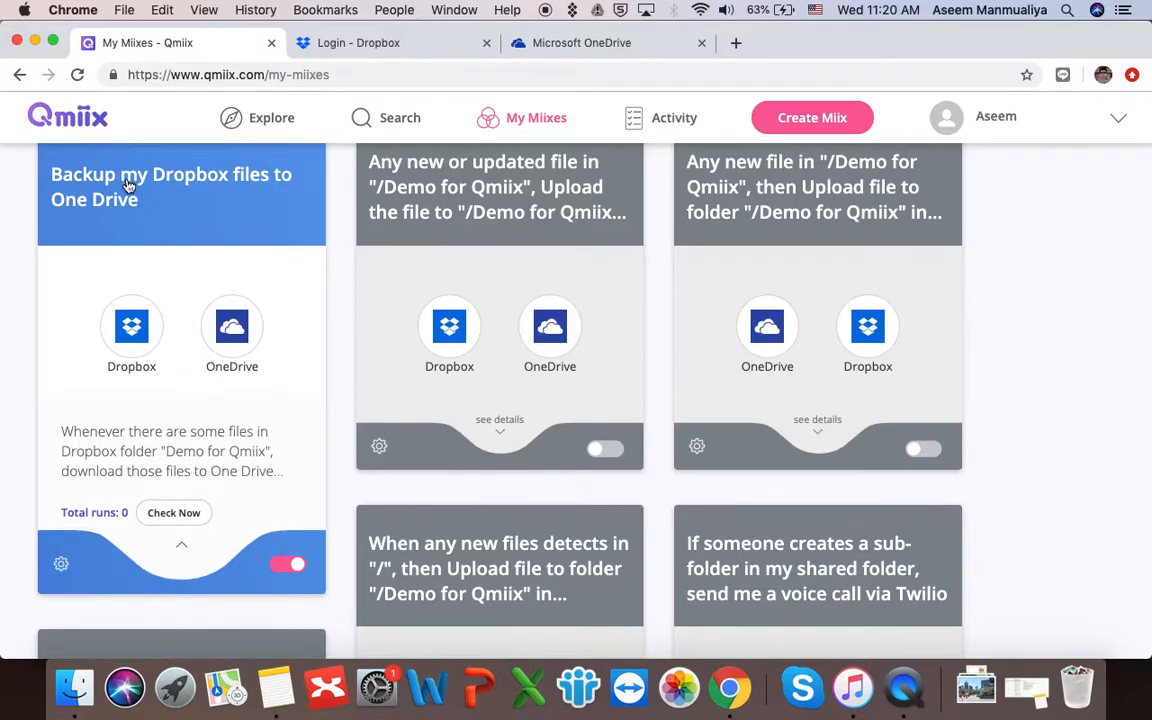
pyautogui.scroll(1, 123, 183)
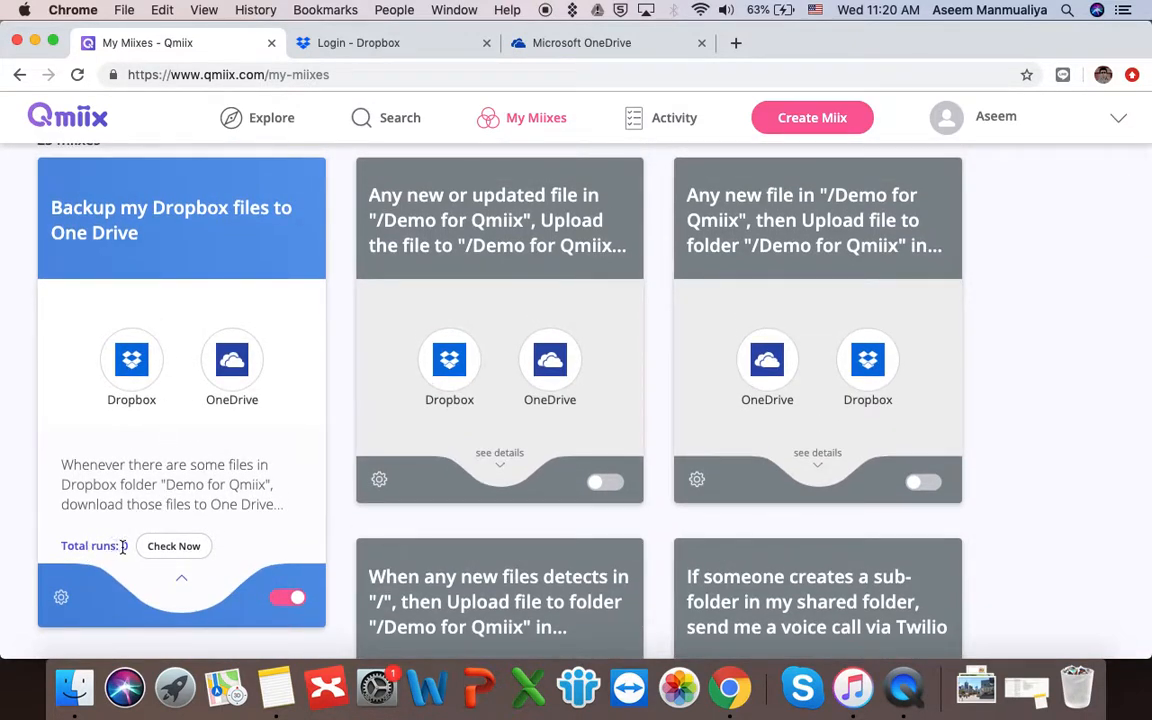
pyautogui.click(61, 600)
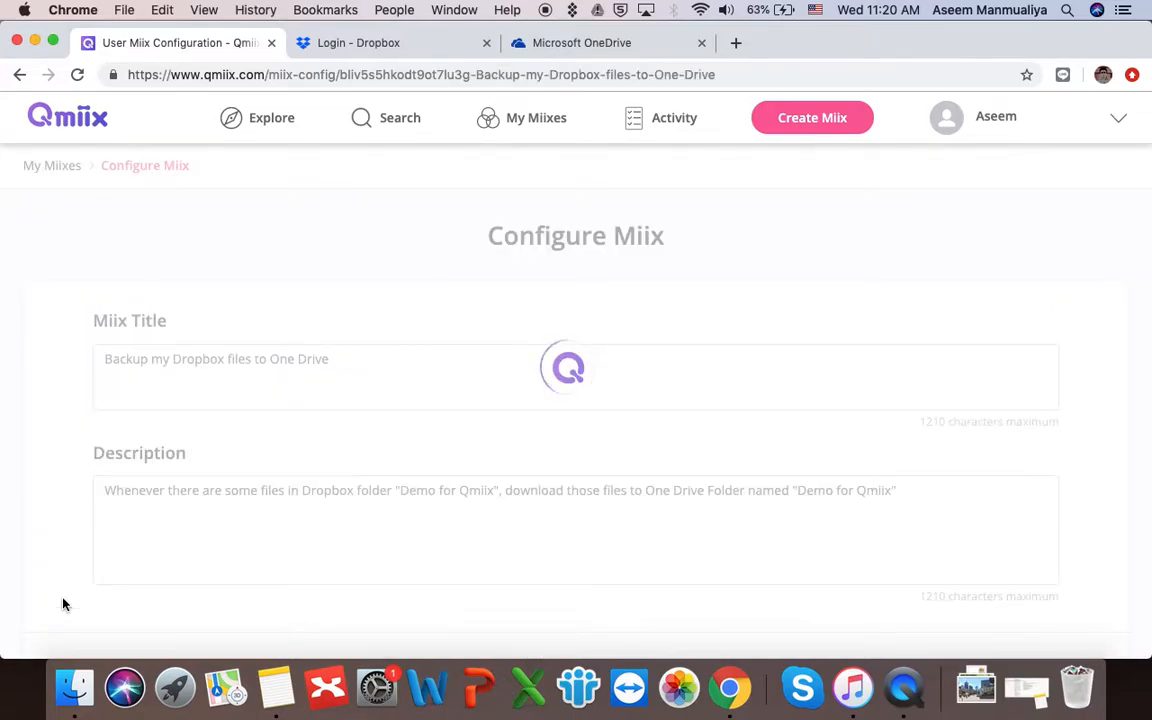
# - Look through the backup miix's Configure Miix page and return to My Miixes
pyautogui.scroll(-10, 324, 494)
pyautogui.scroll(-3, 324, 498)
pyautogui.scroll(5, 324, 498)
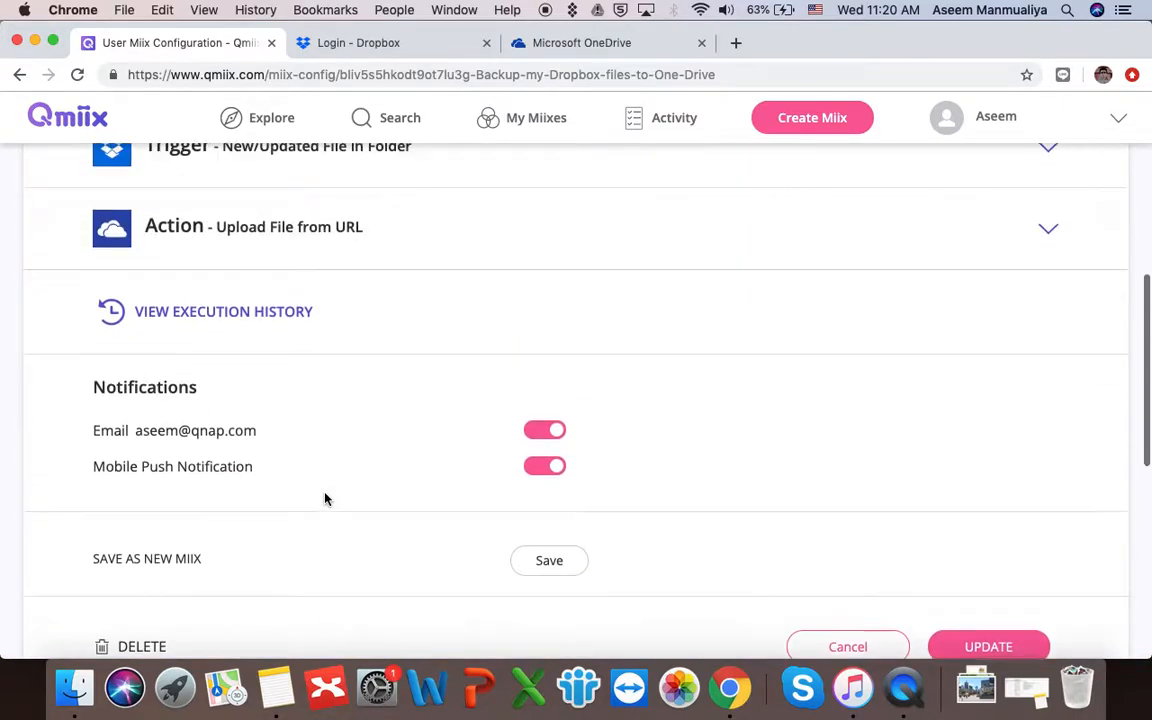
pyautogui.scroll(8, 324, 497)
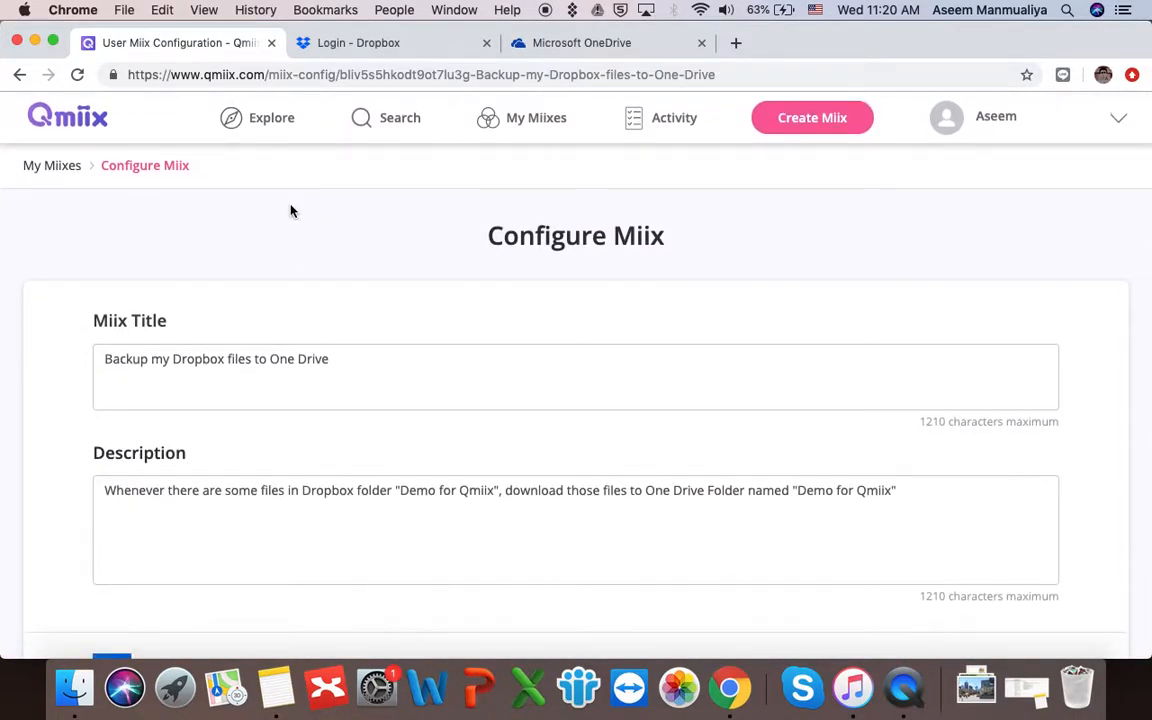
pyautogui.click(55, 167)
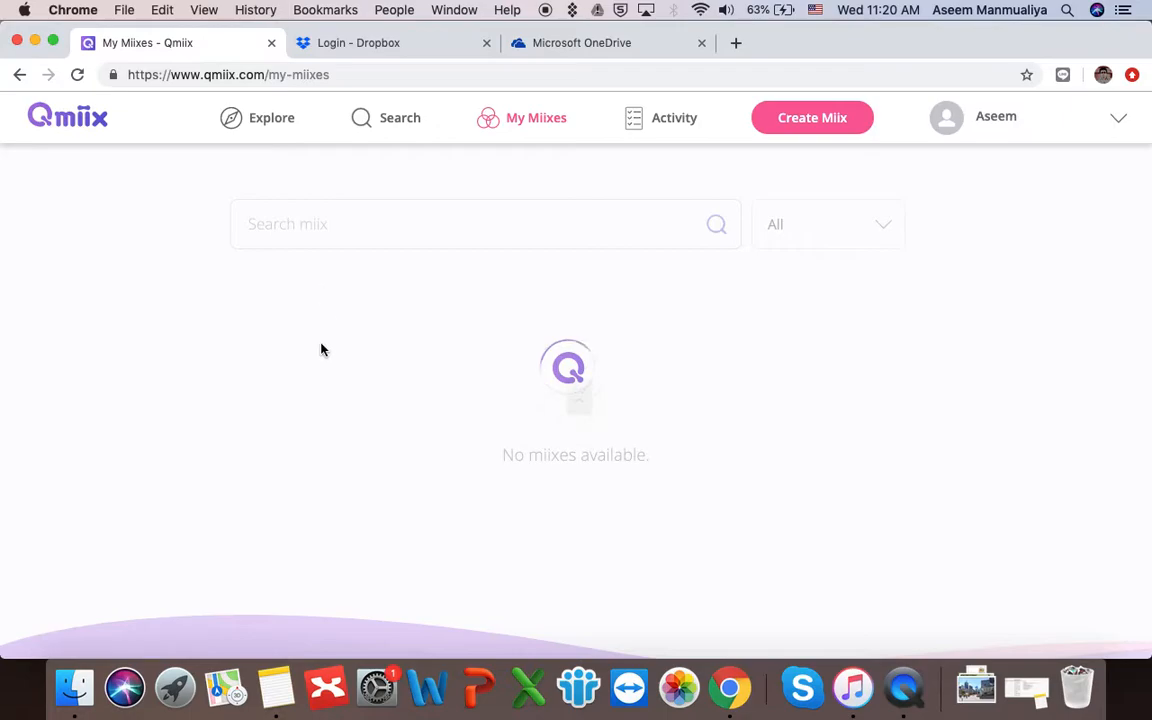
# - Expand the backup miix's details again and switch to the Dropbox sign-in page
pyautogui.scroll(-2, 310, 430)
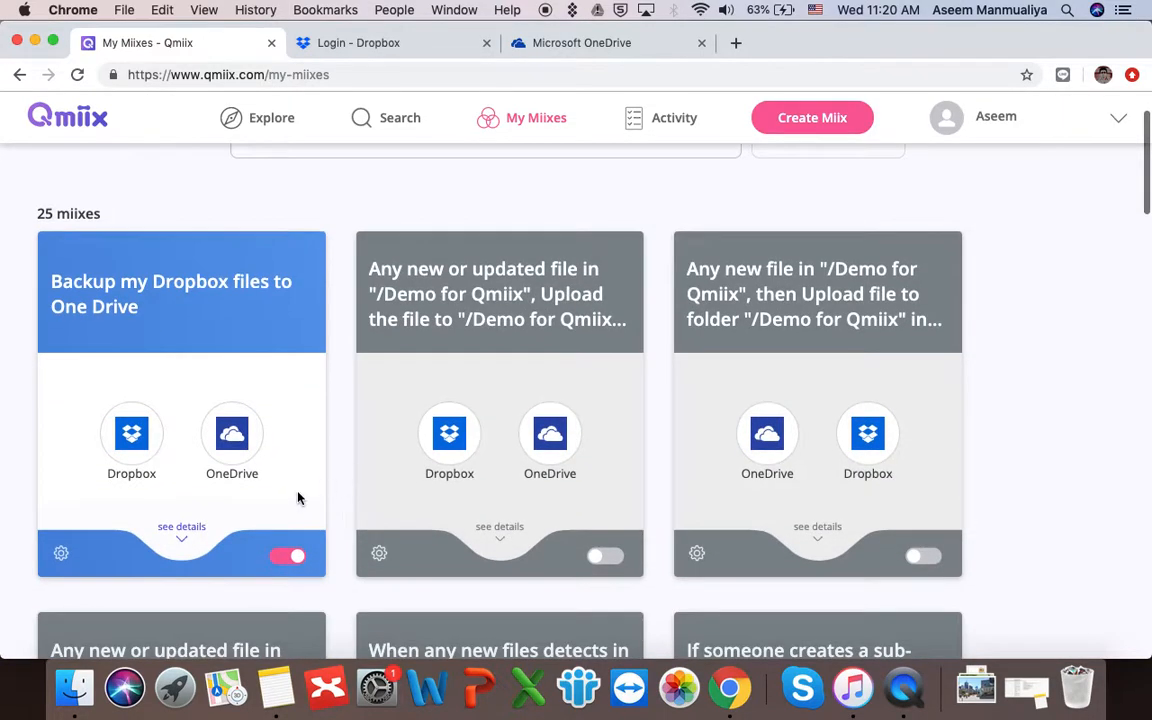
pyautogui.click(182, 529)
pyautogui.scroll(-2, 183, 540)
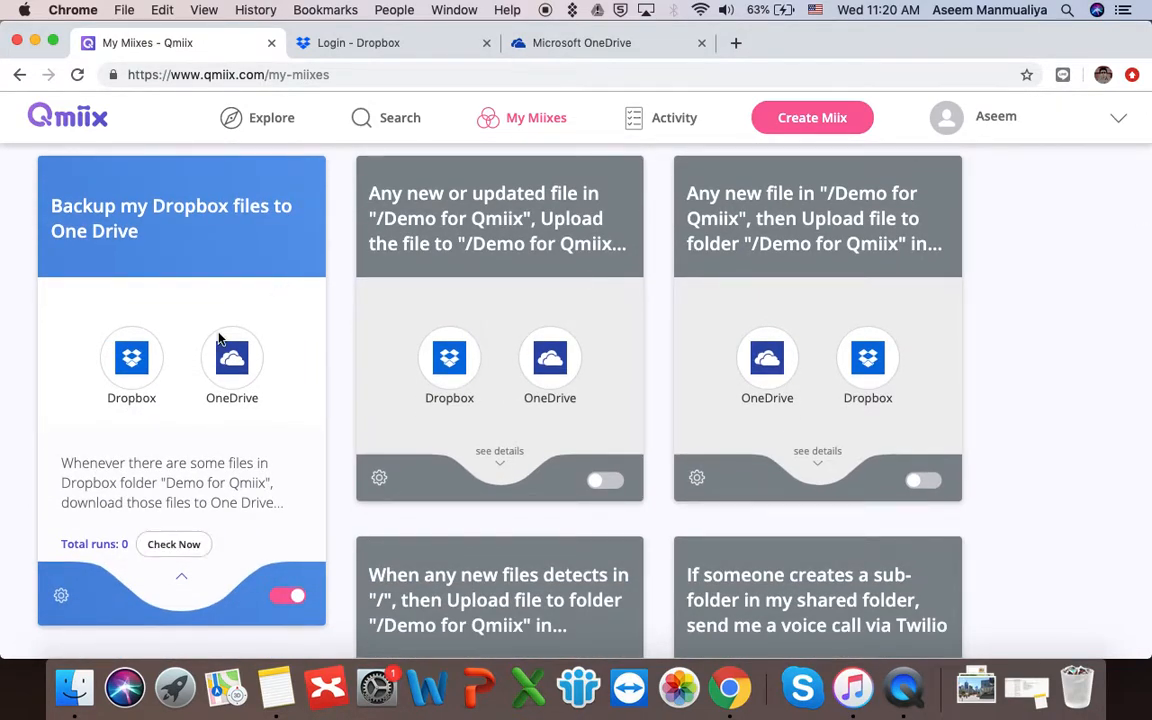
pyautogui.click(352, 44)
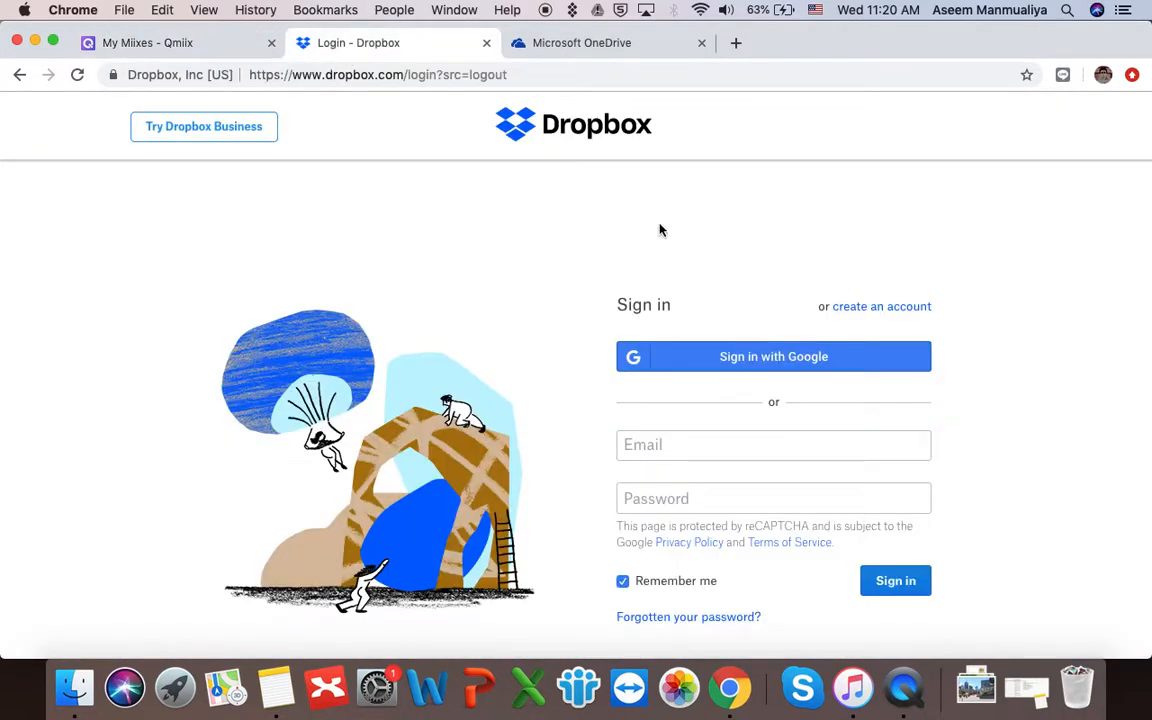
pyautogui.click(762, 368)
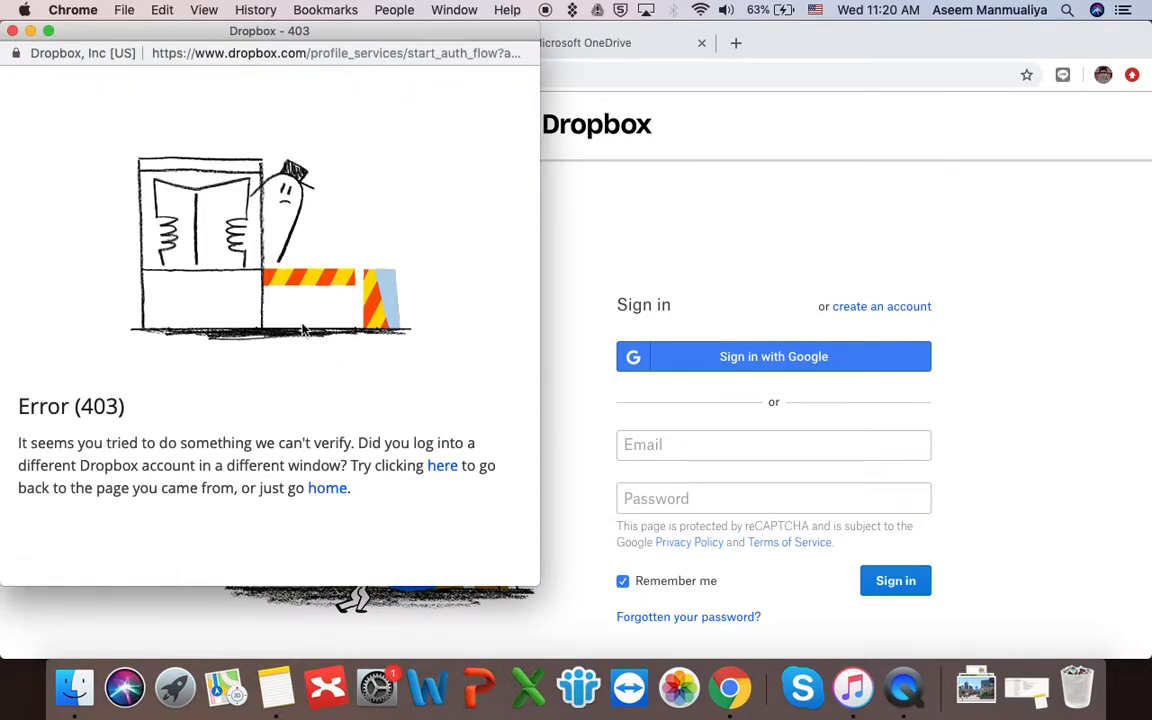
pyautogui.click(13, 31)
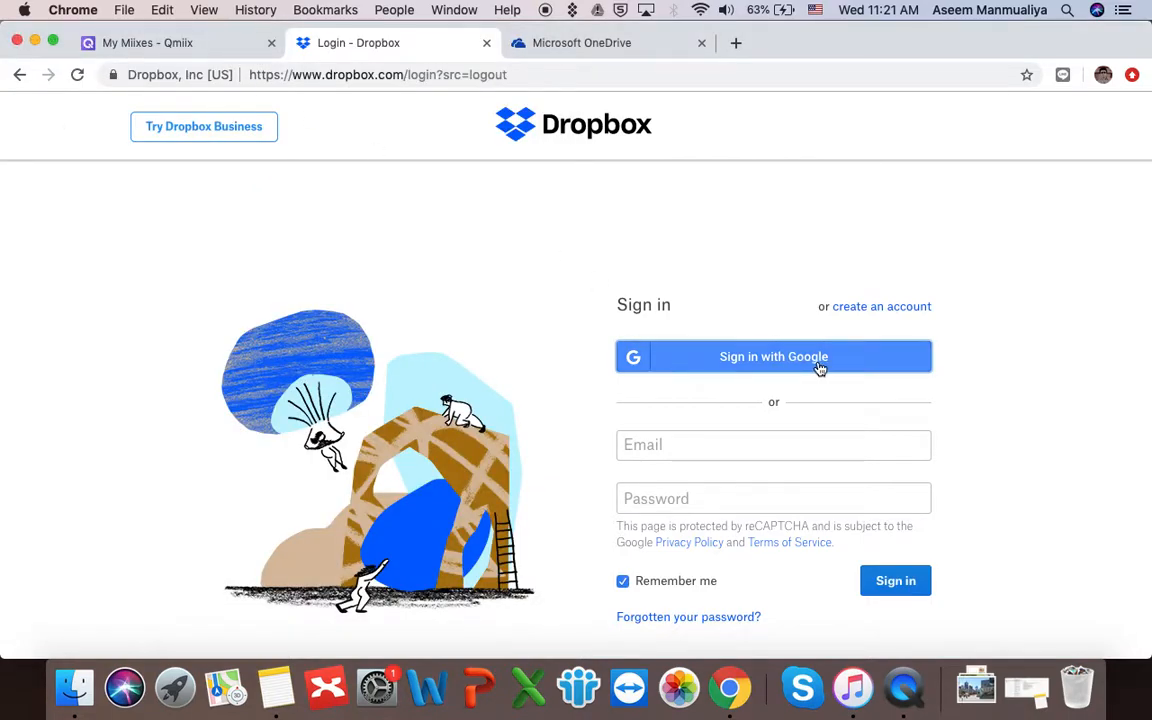
pyautogui.scroll(-10, 818, 368)
pyautogui.scroll(8, 818, 368)
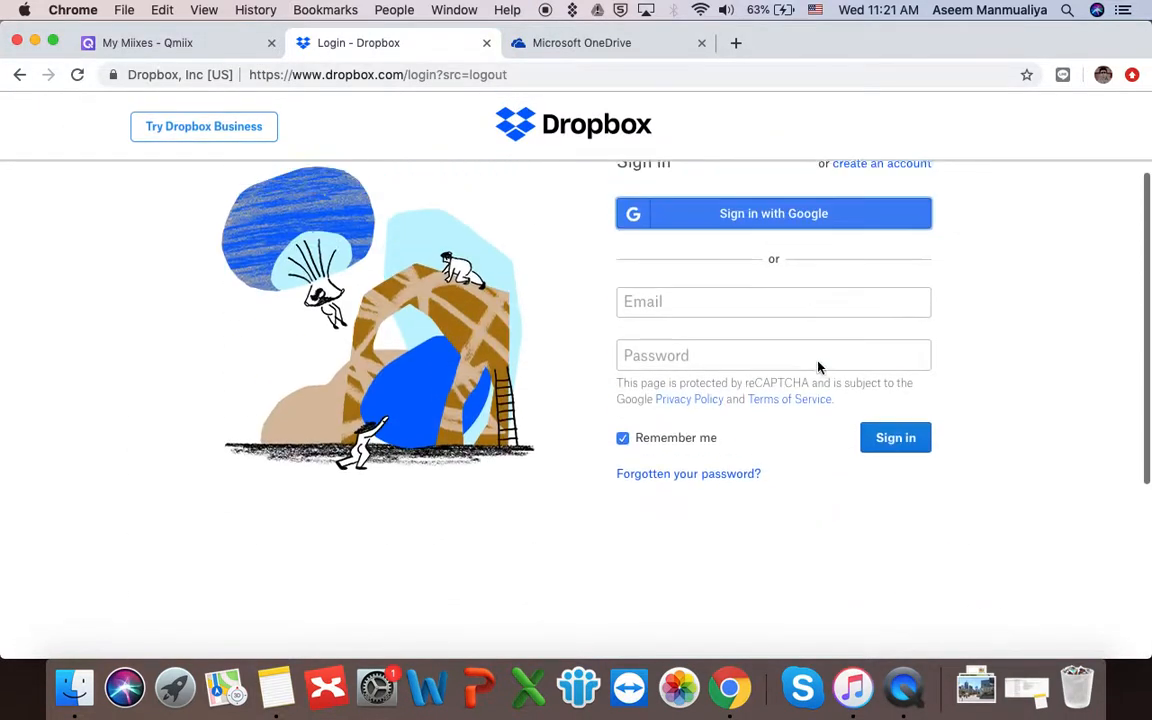
pyautogui.click(805, 324)
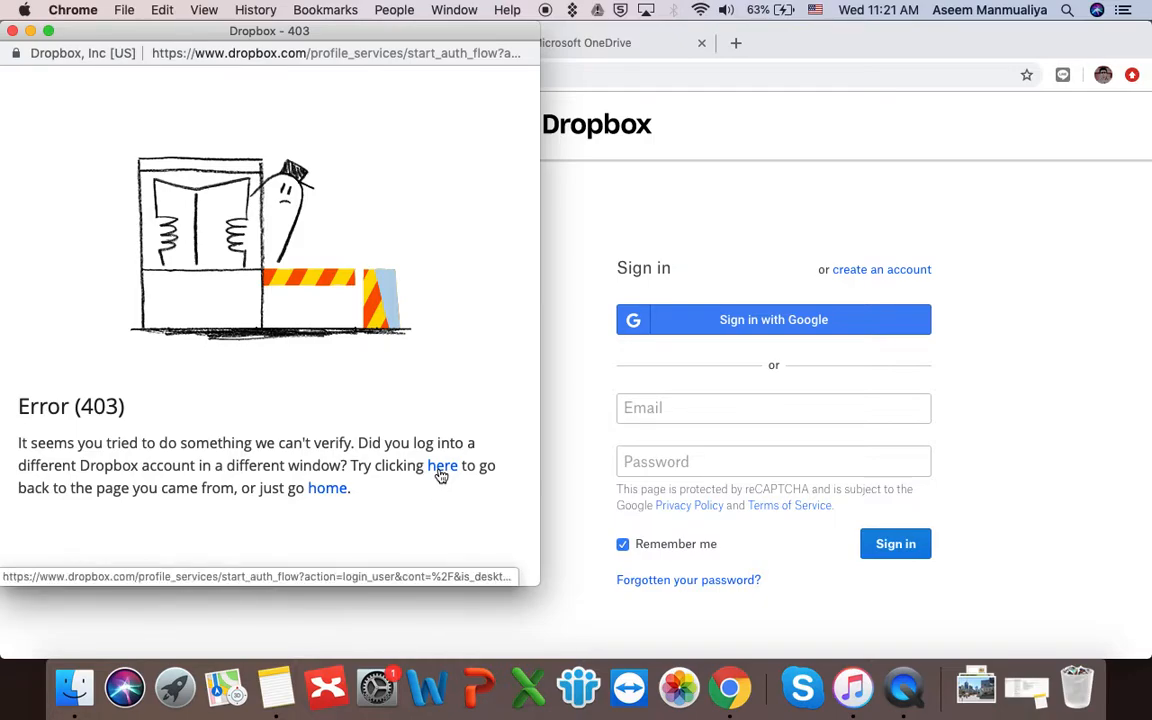
pyautogui.click(12, 31)
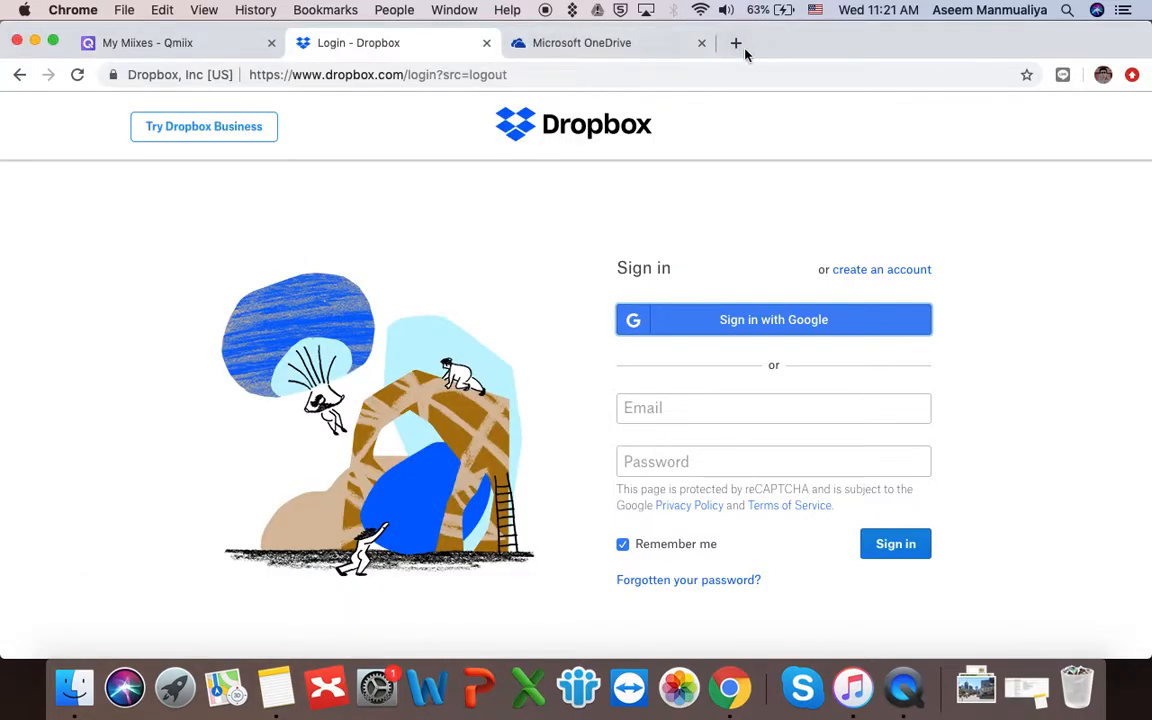
# - Replace the Dropbox login tab with the empty Dropbox 'Demo for Qmiix' folder
pyautogui.click(486, 43)
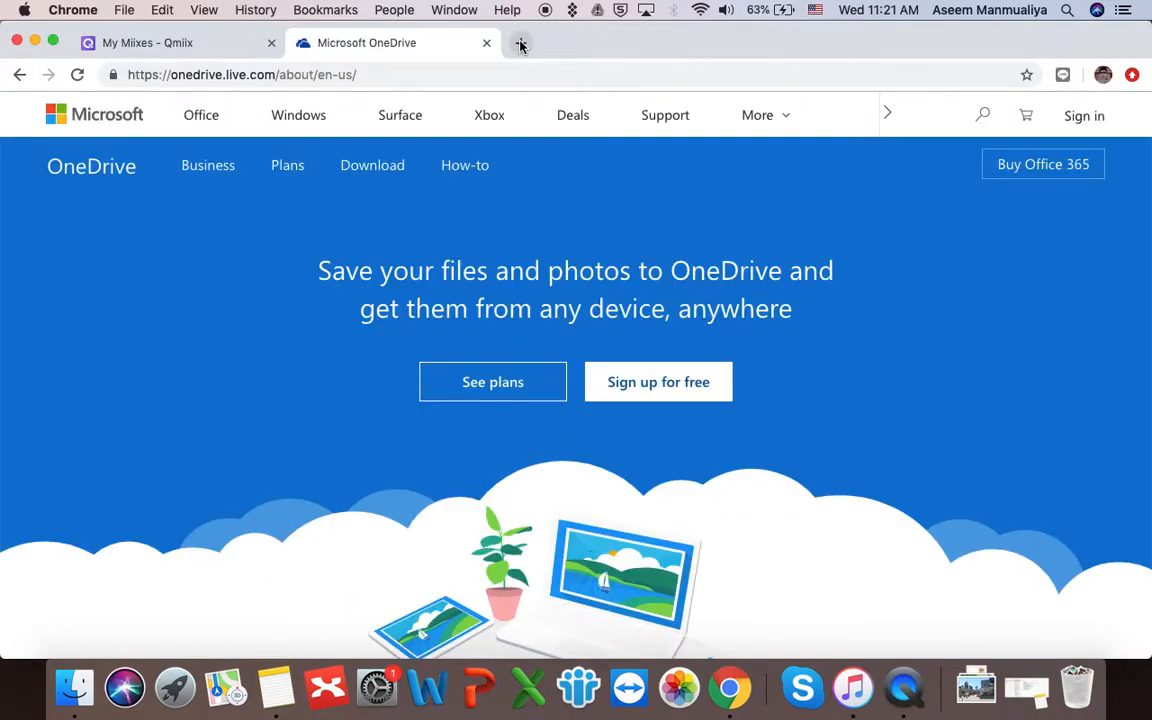
pyautogui.click(519, 43)
pyautogui.write('dropb')
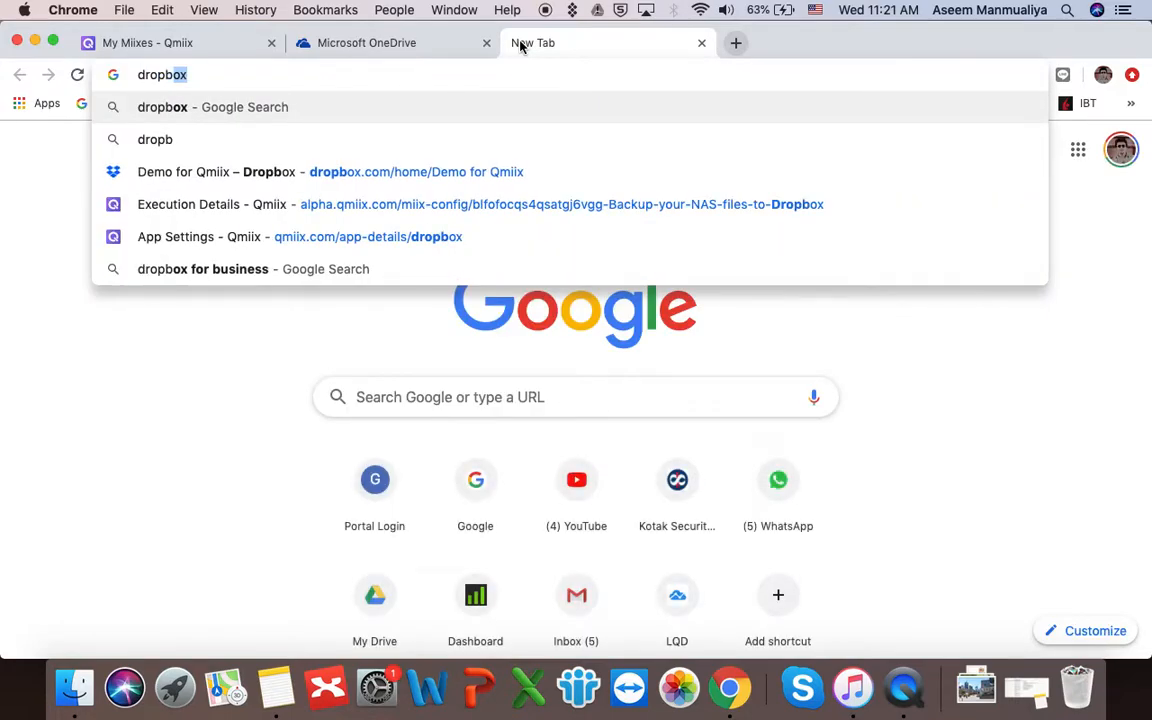
pyautogui.press('Down')
pyautogui.press('Down')
pyautogui.press('Down')
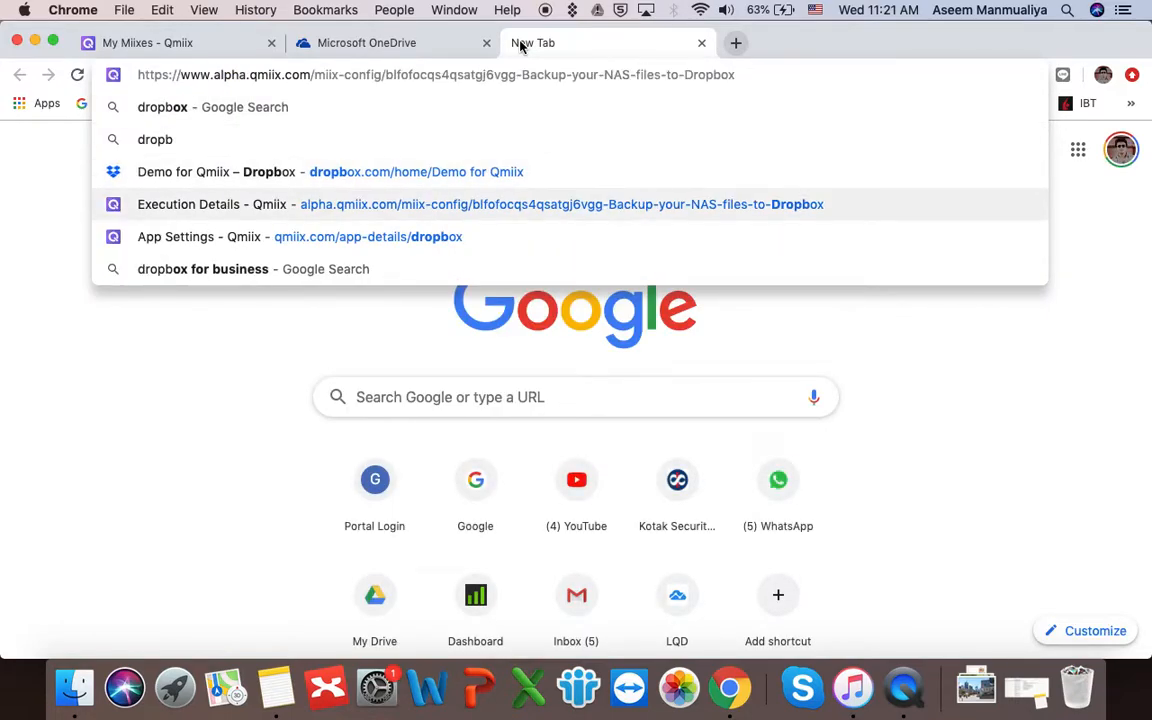
pyautogui.press('Up')
pyautogui.press('Return')
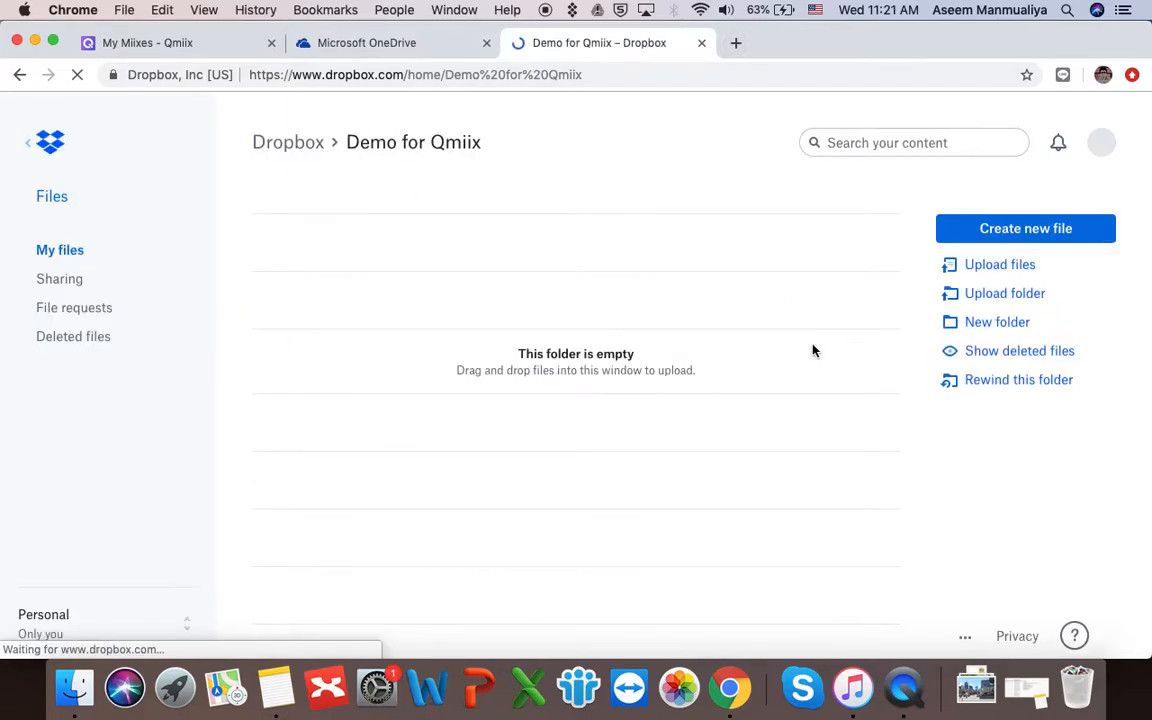
pyautogui.click(186, 48)
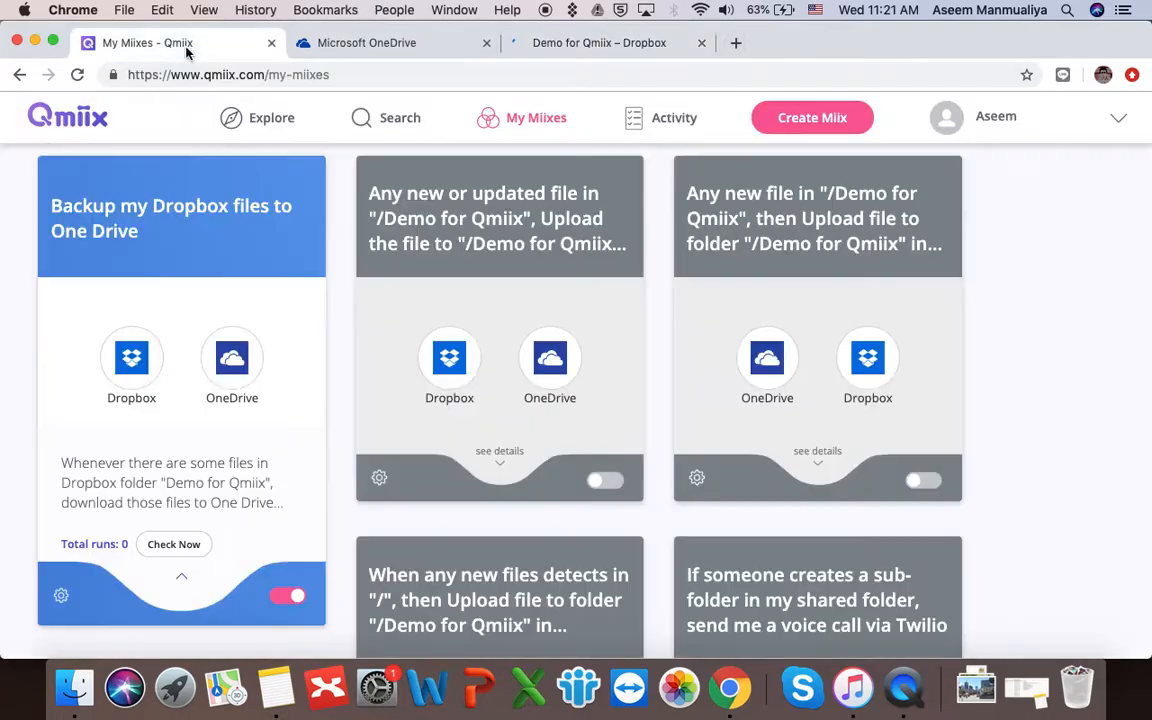
pyautogui.click(576, 42)
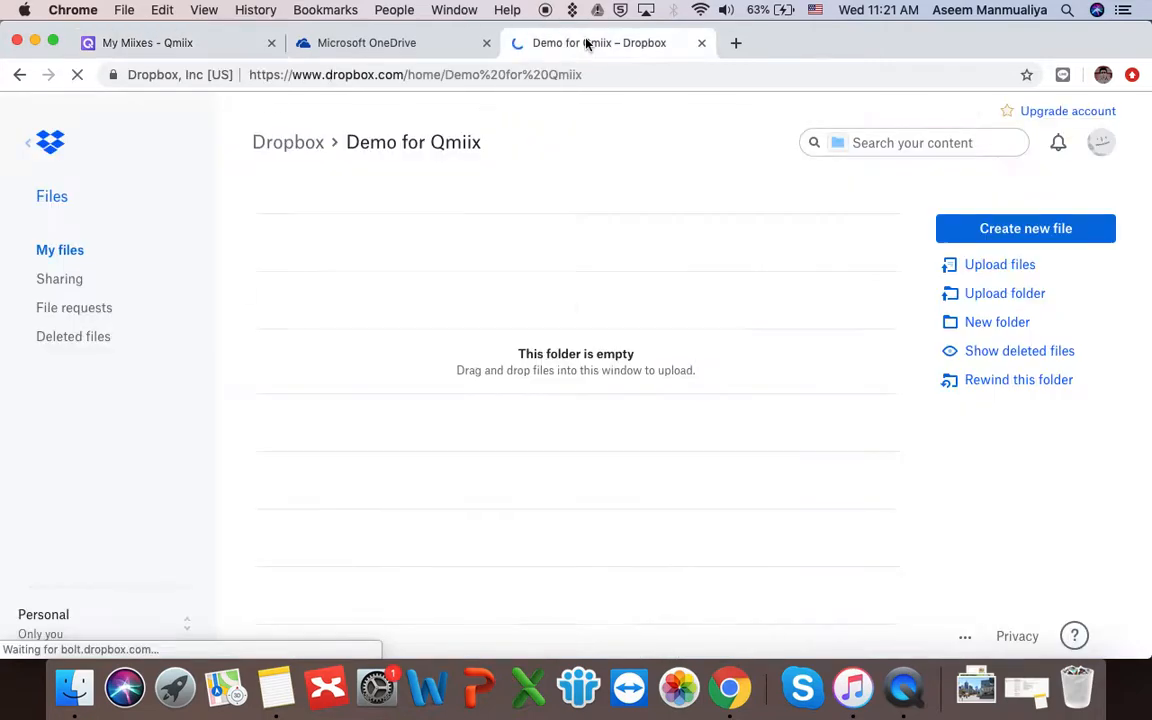
pyautogui.tripleClick(352, 144)
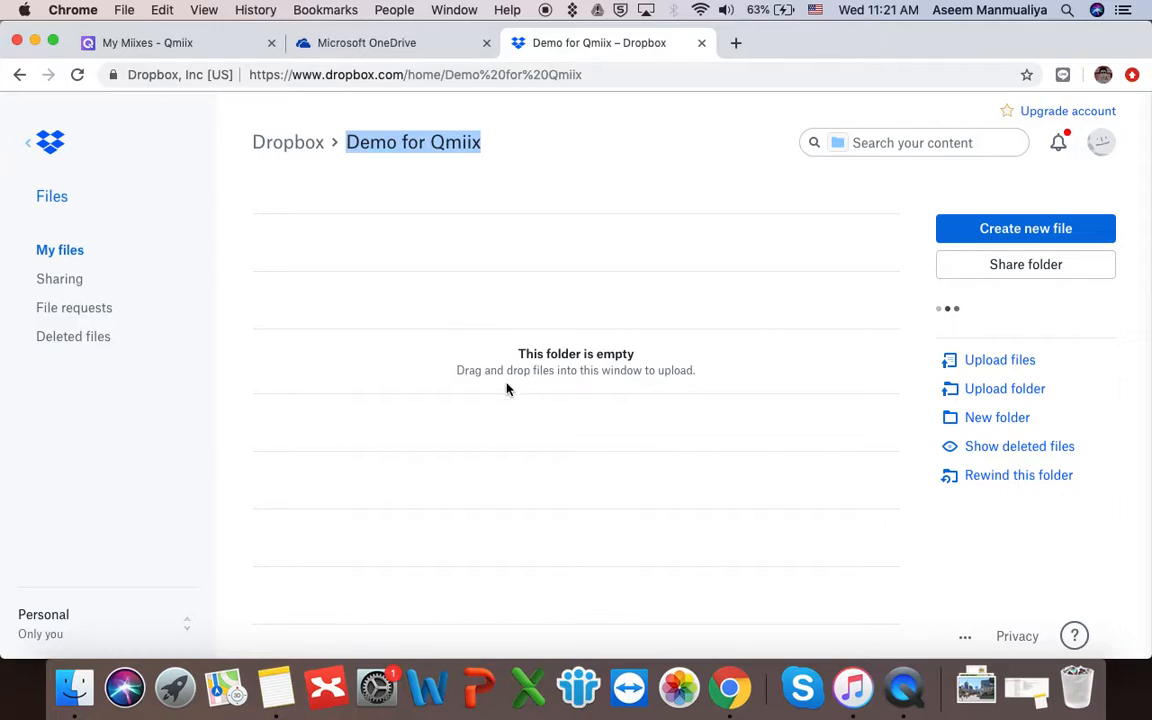
# - Sign in to OneDrive with the account e-mail address
pyautogui.click(377, 43)
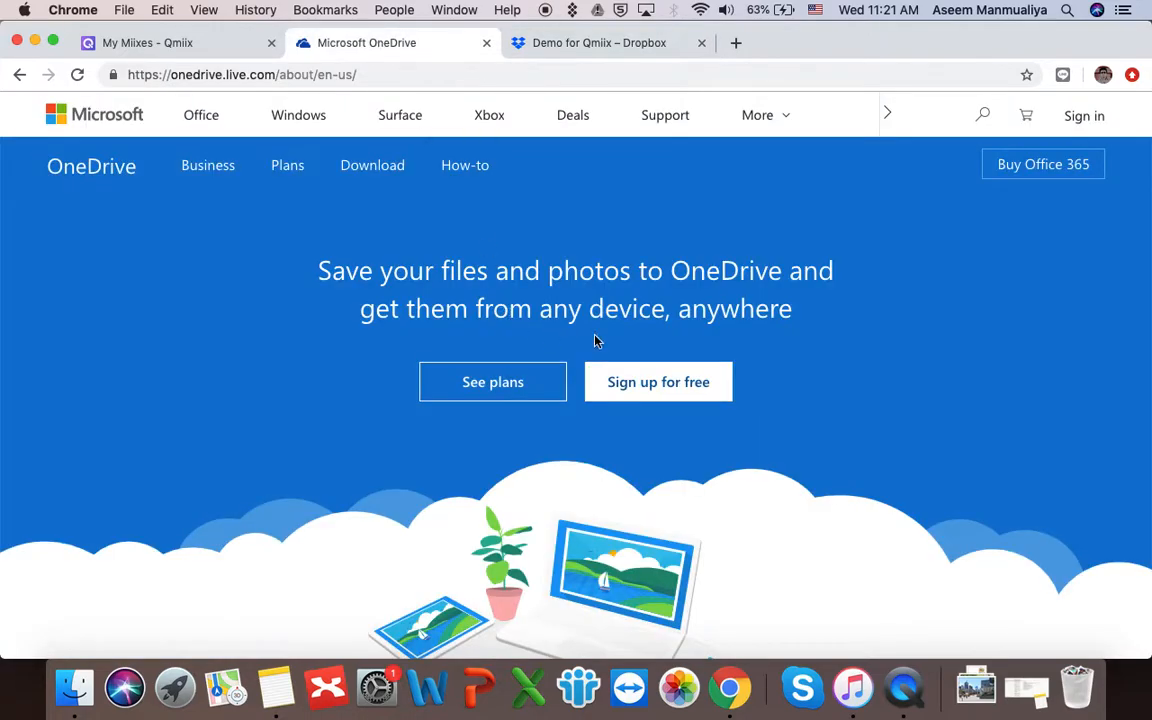
pyautogui.click(1082, 118)
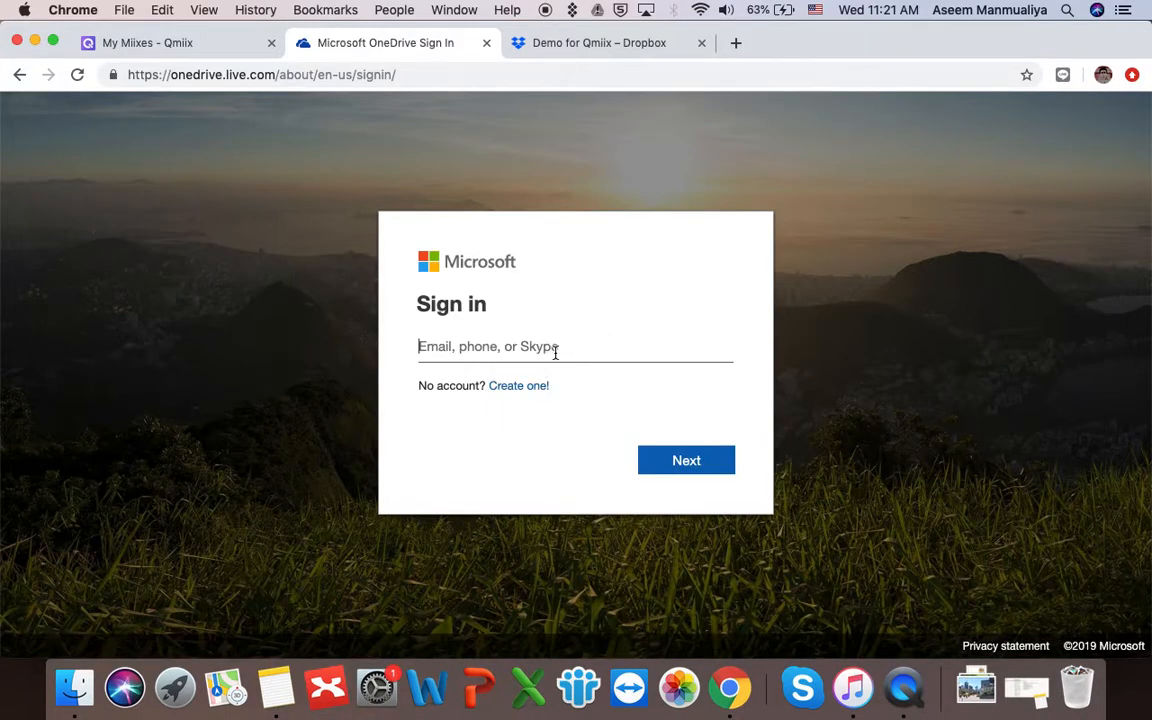
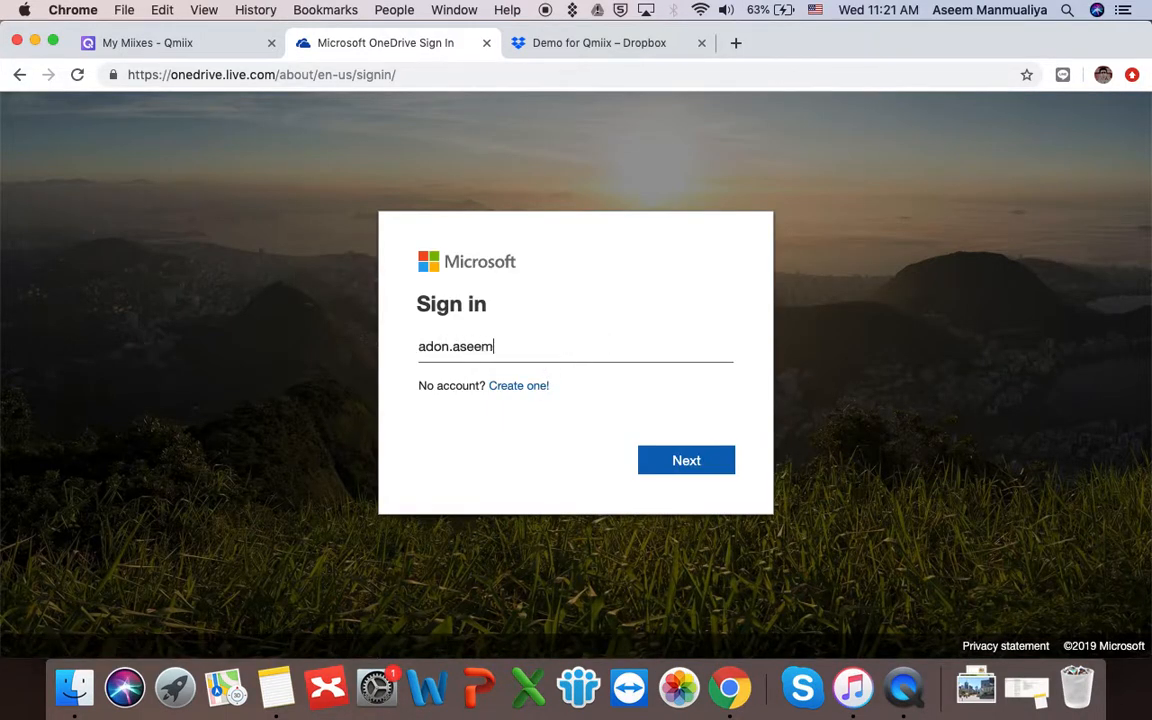
pyautogui.click(694, 463)
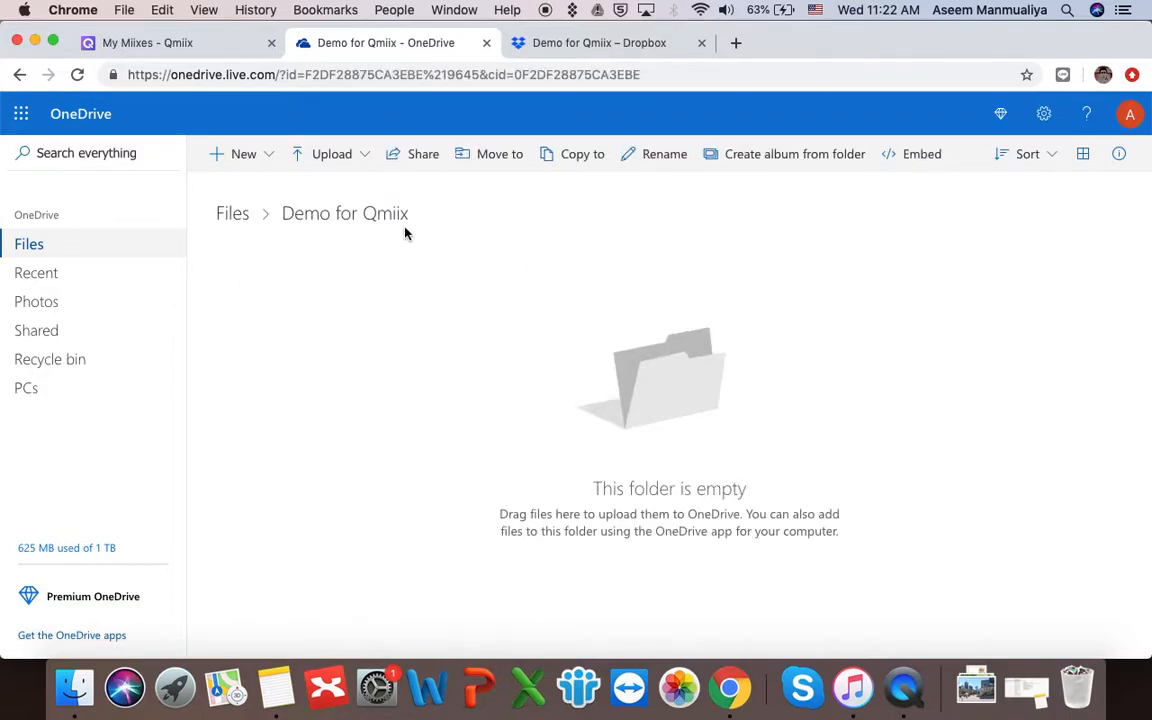
# - Upload Demo1.jpg into the Dropbox 'Demo for Qmiix' folder
pyautogui.click(599, 44)
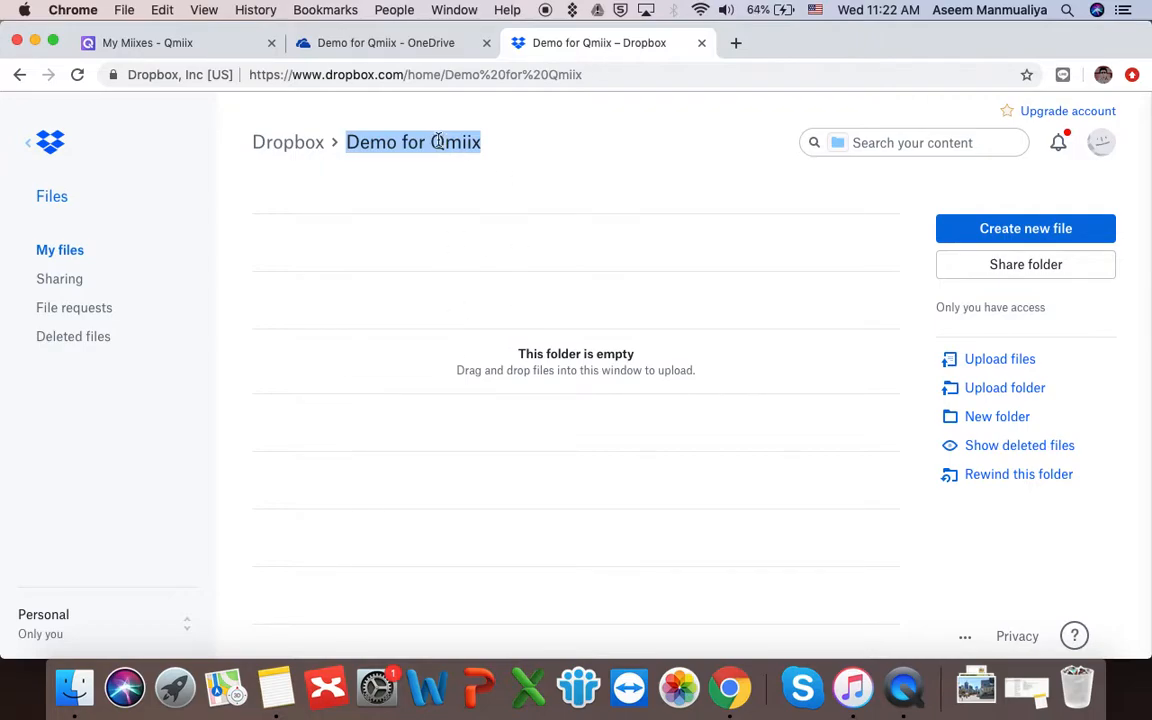
pyautogui.click(373, 45)
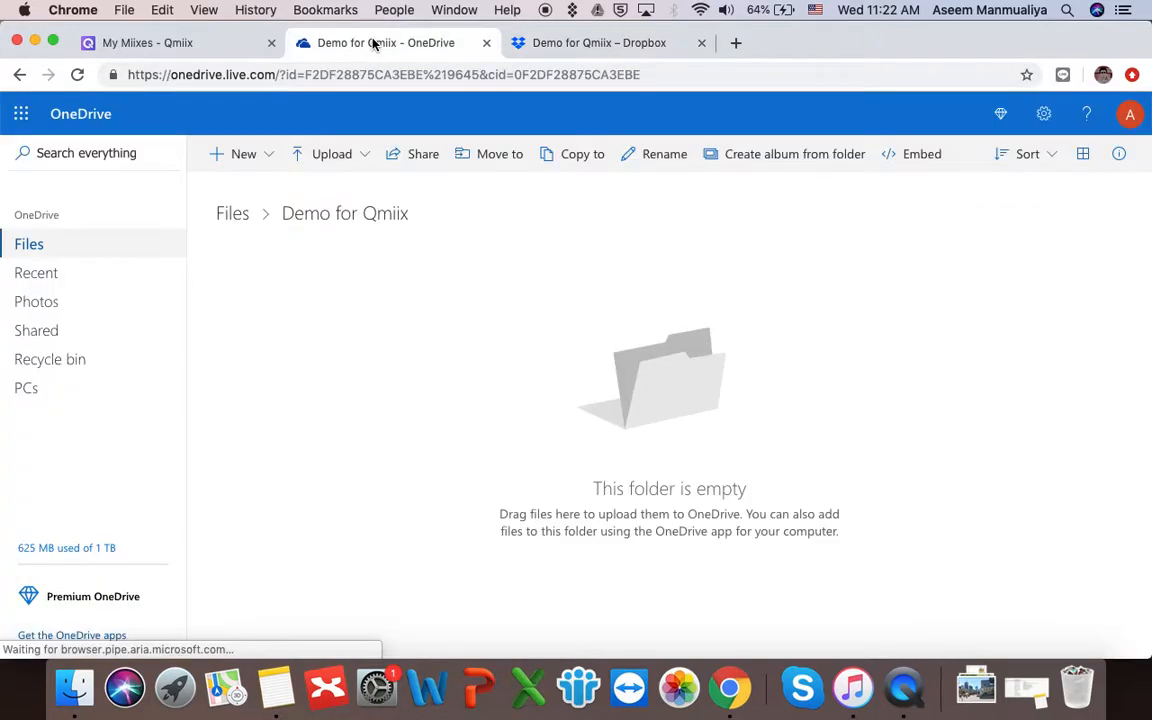
pyautogui.click(605, 43)
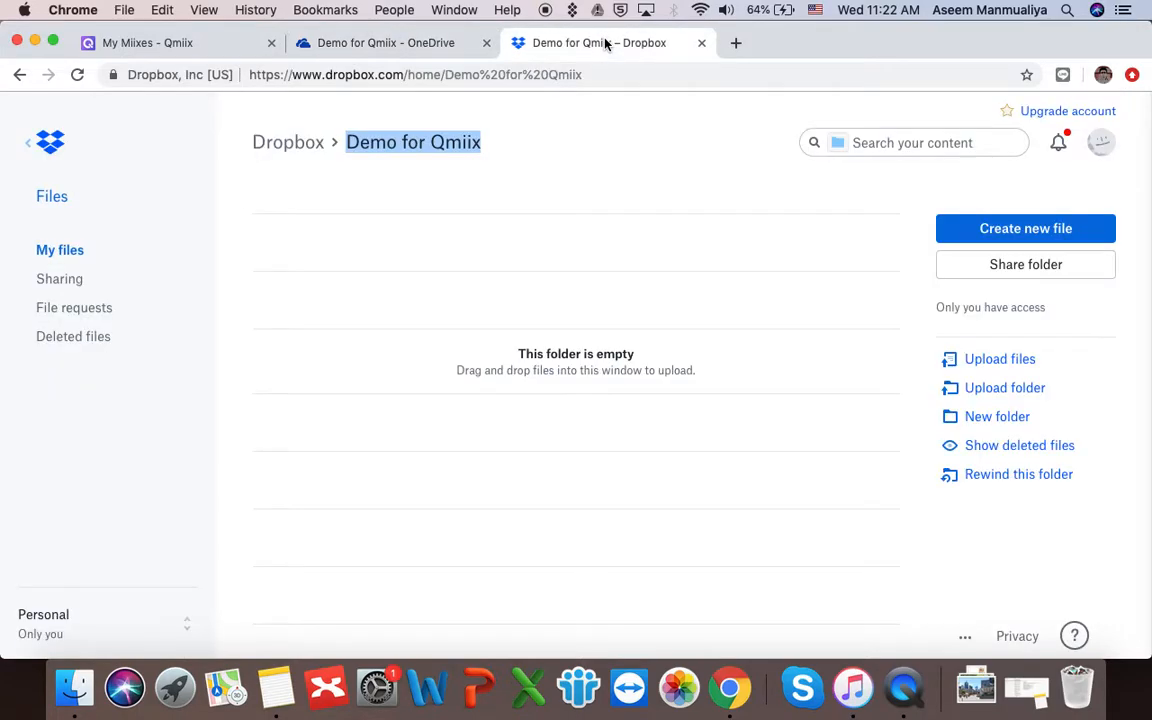
pyautogui.click(1003, 362)
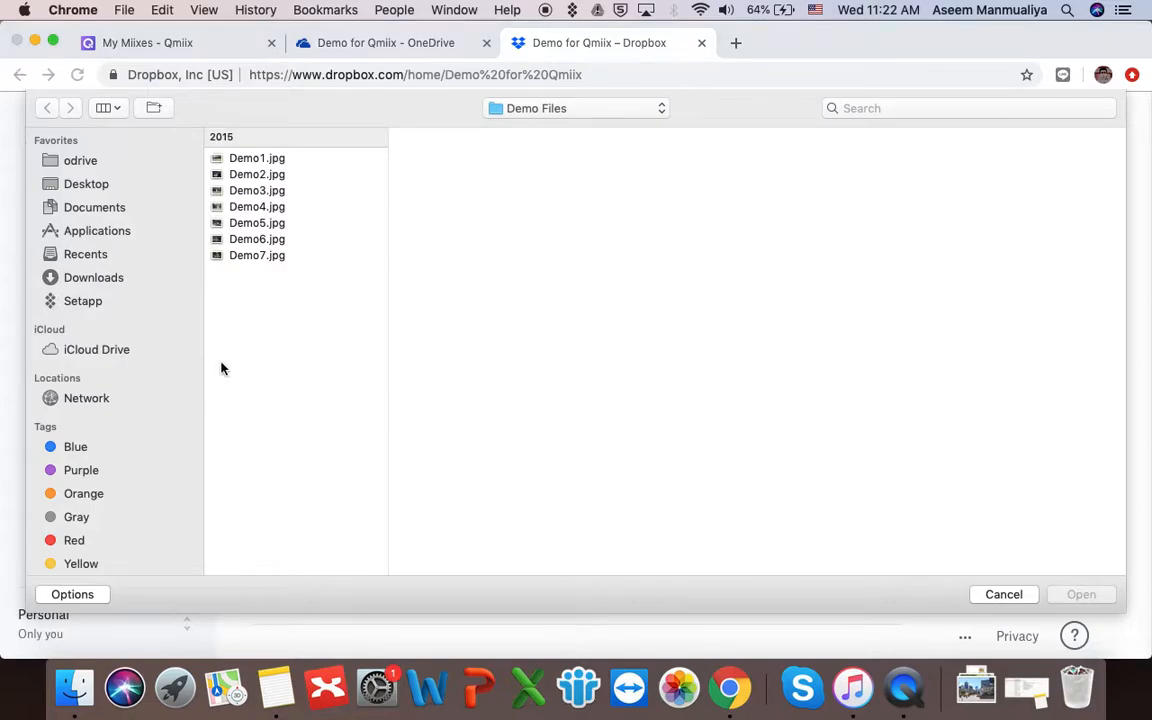
pyautogui.click(268, 162)
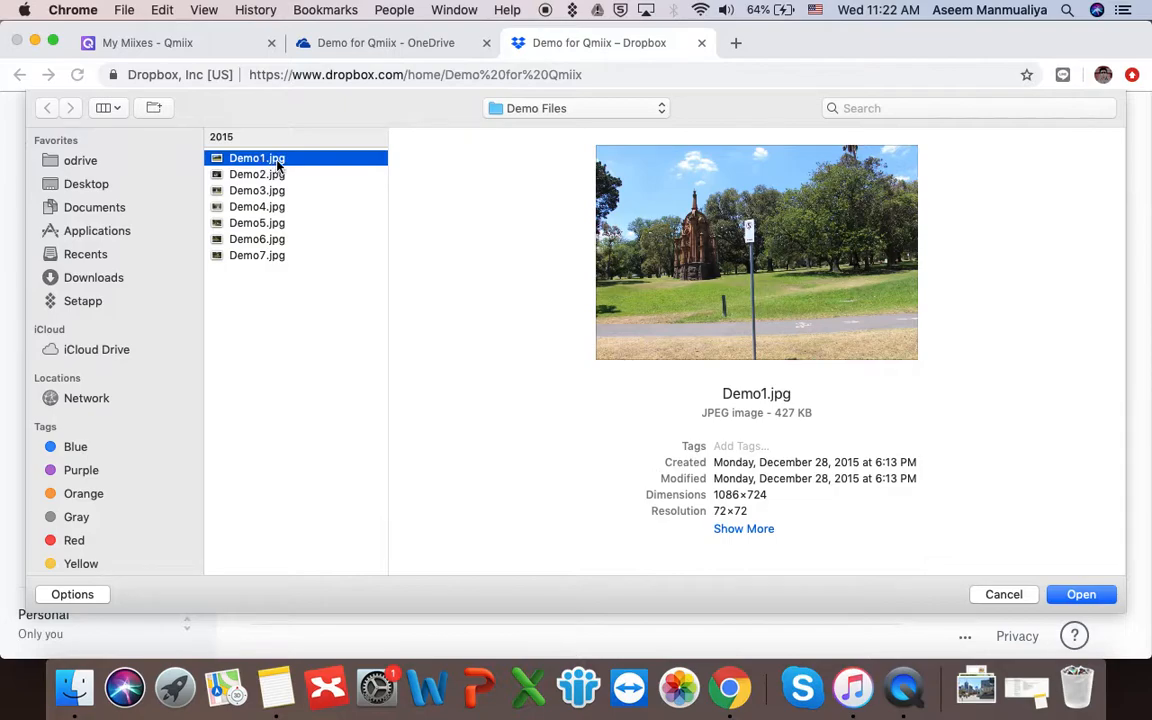
pyautogui.click(1081, 595)
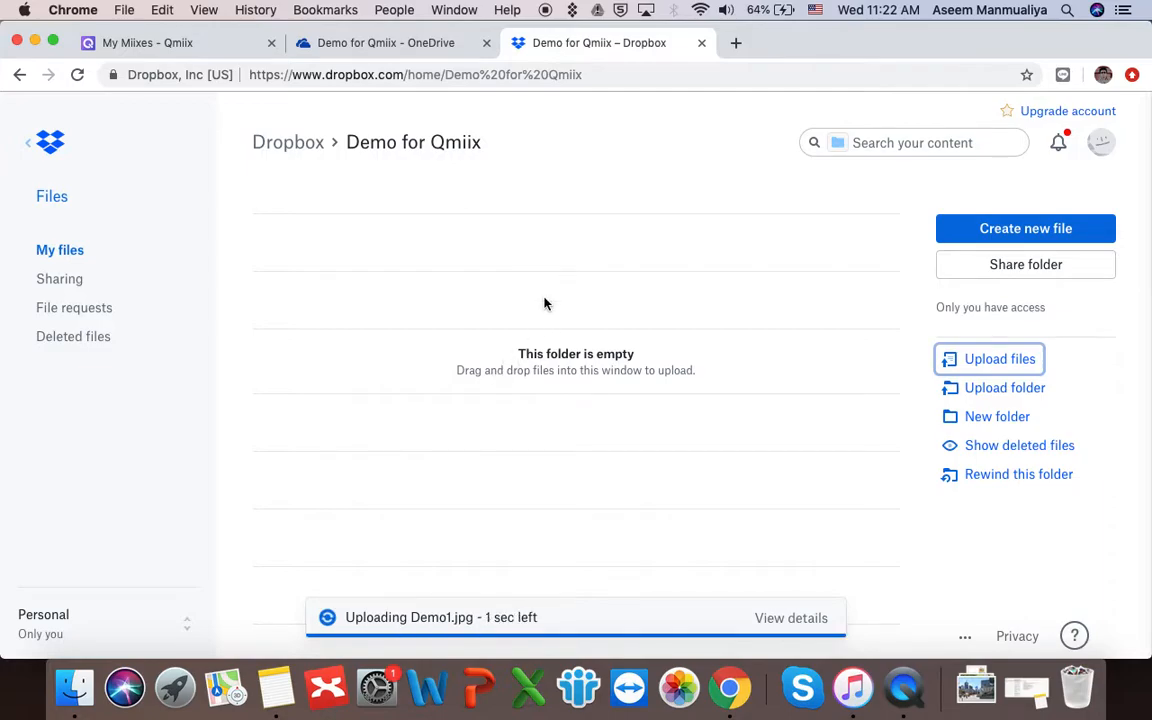
# - Check OneDrive for the file, then preview Demo1.jpg in Dropbox and return to the folder
pyautogui.click(420, 45)
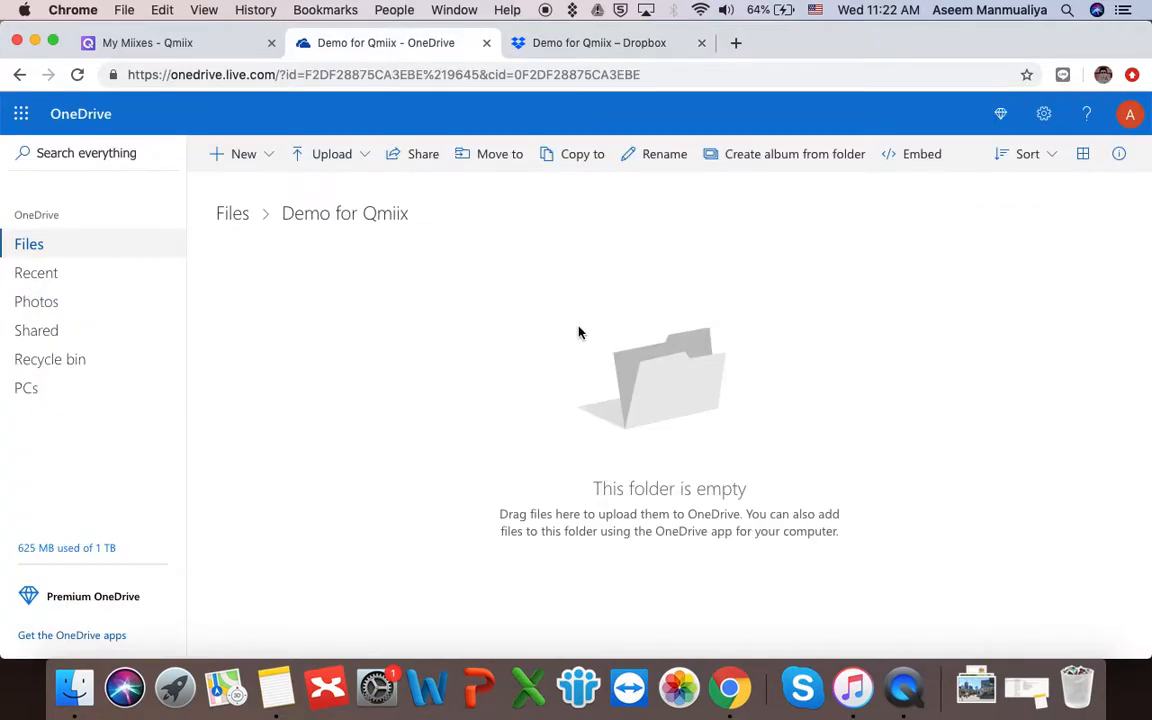
pyautogui.click(562, 41)
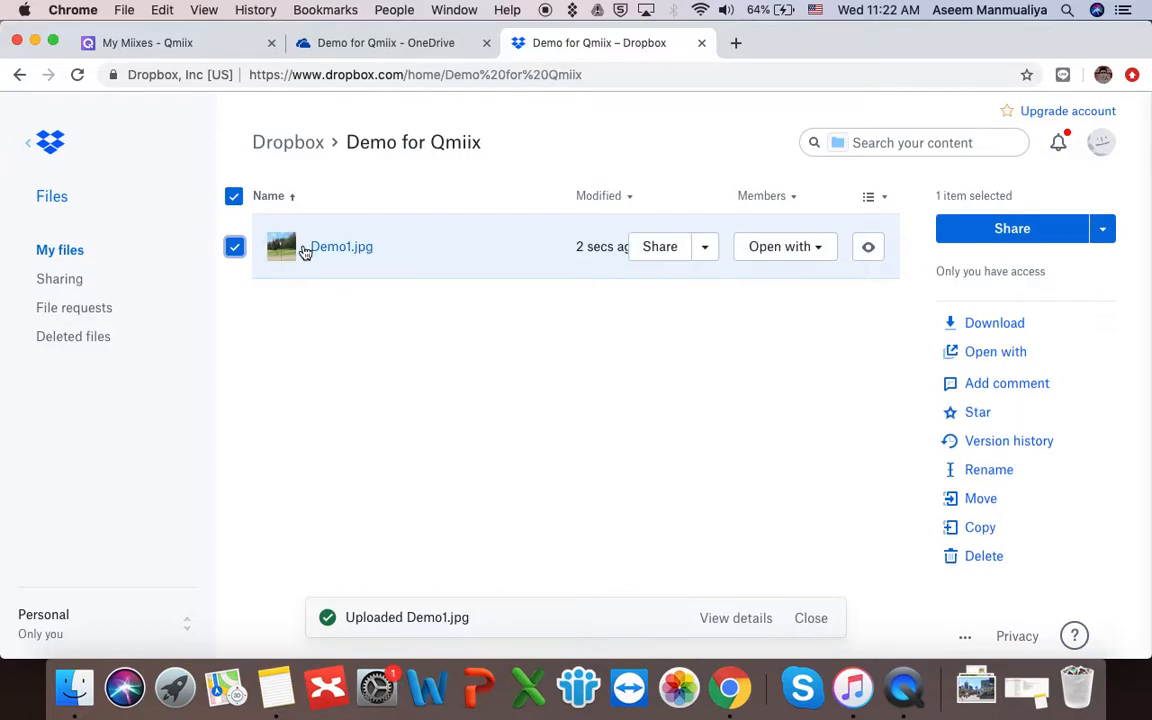
pyautogui.click(332, 247)
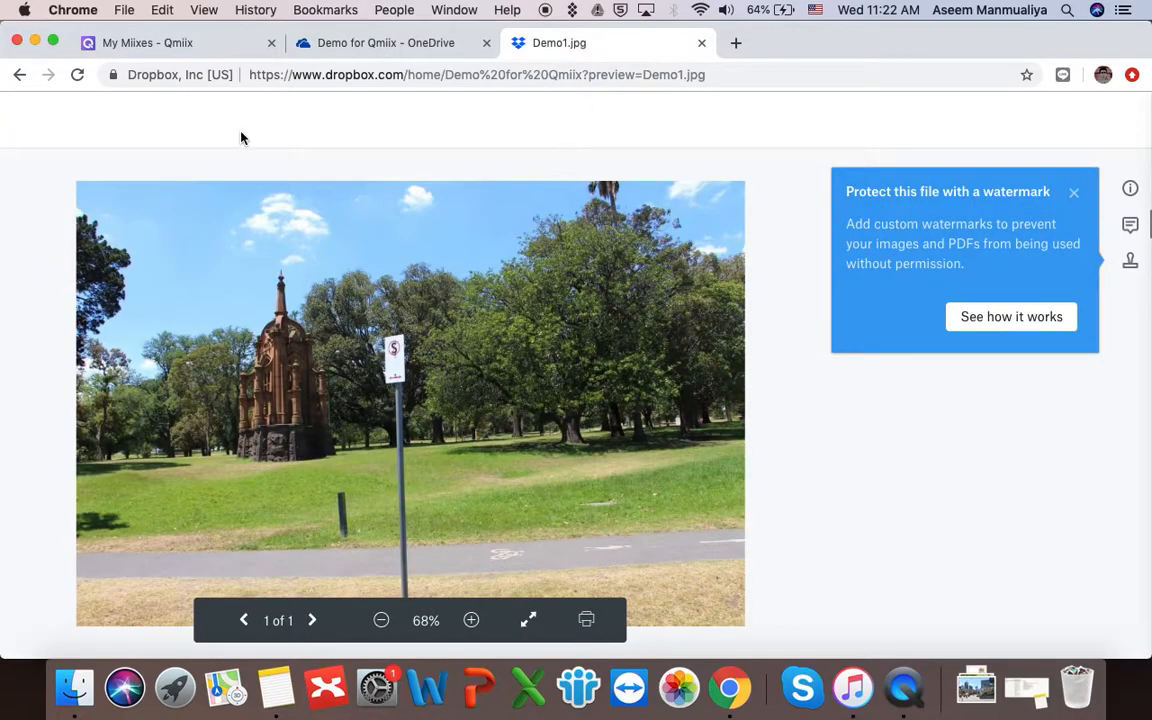
pyautogui.click(11, 120)
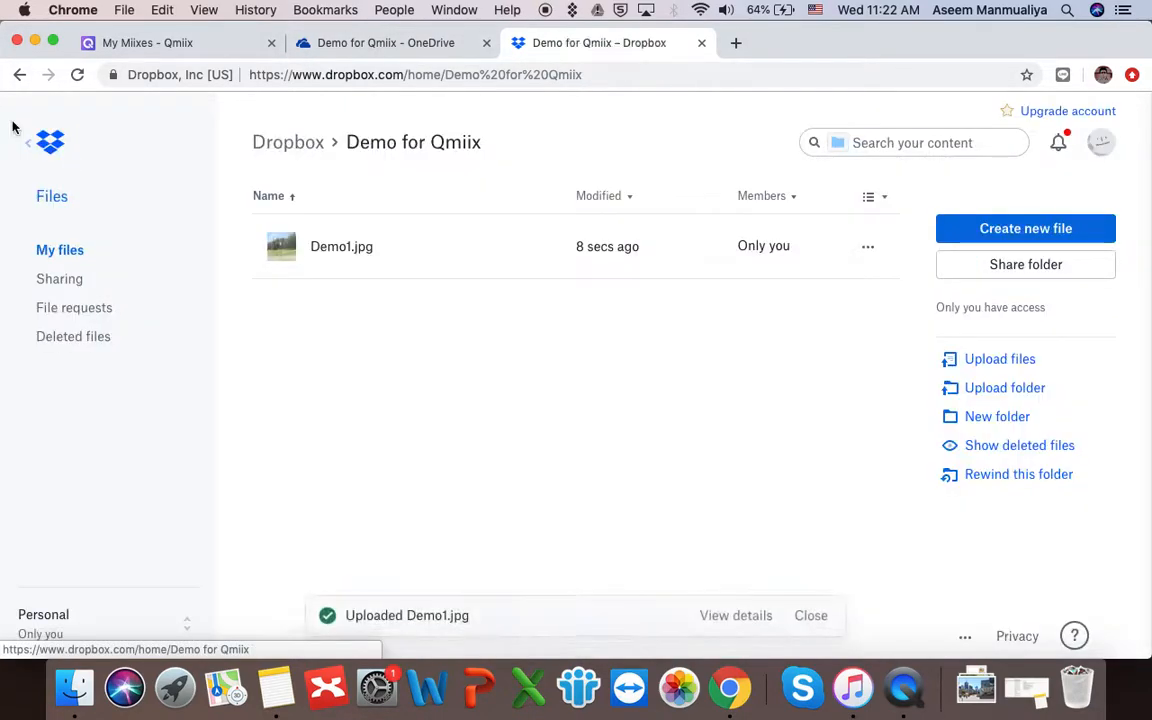
# - Run the backup miix with Check Now and reload OneDrive to see Demo1.jpg arrive
pyautogui.click(180, 44)
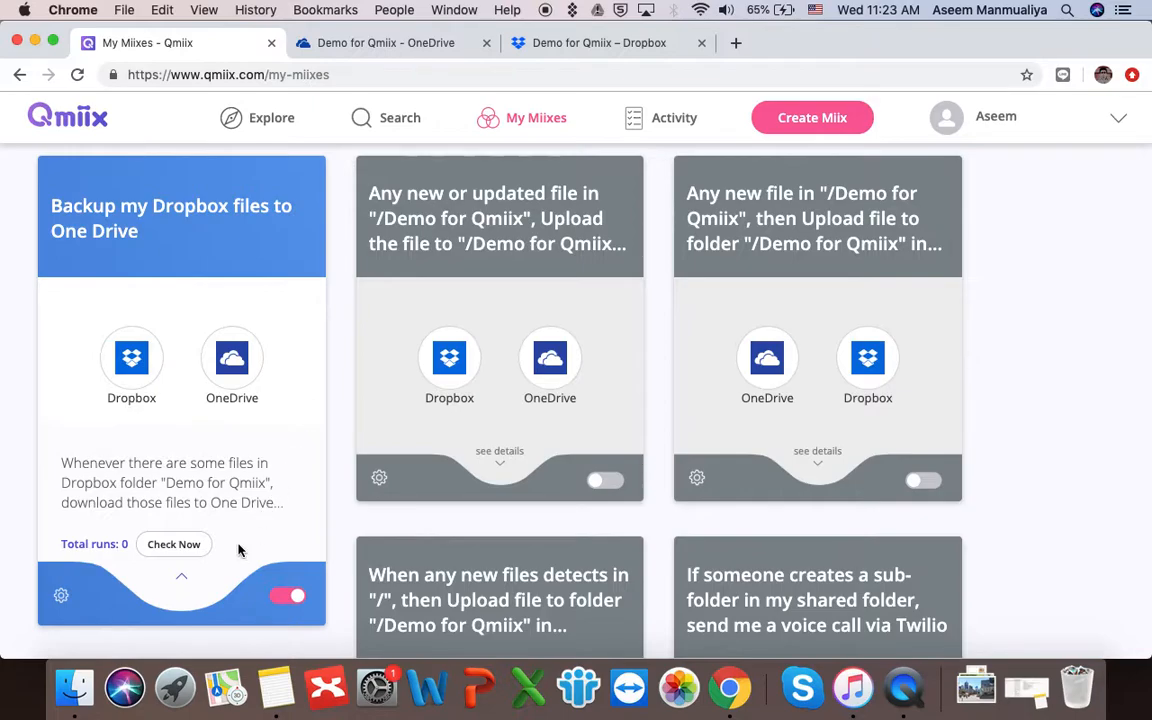
pyautogui.click(181, 550)
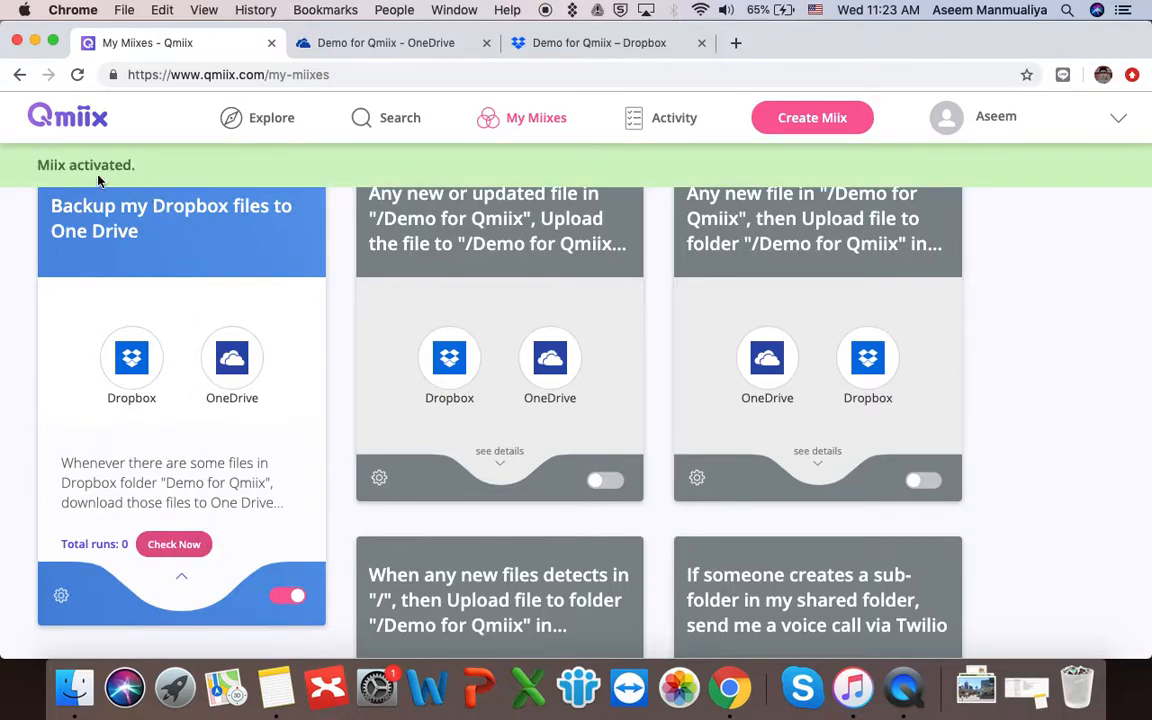
pyautogui.click(395, 42)
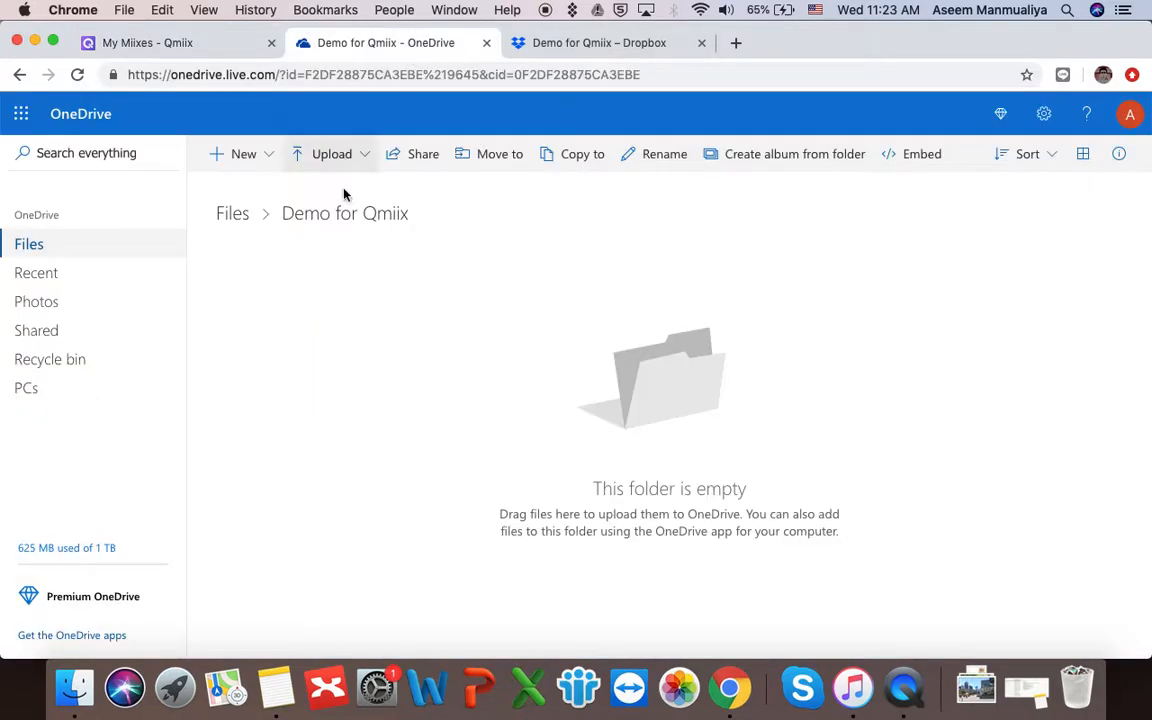
pyautogui.click(590, 45)
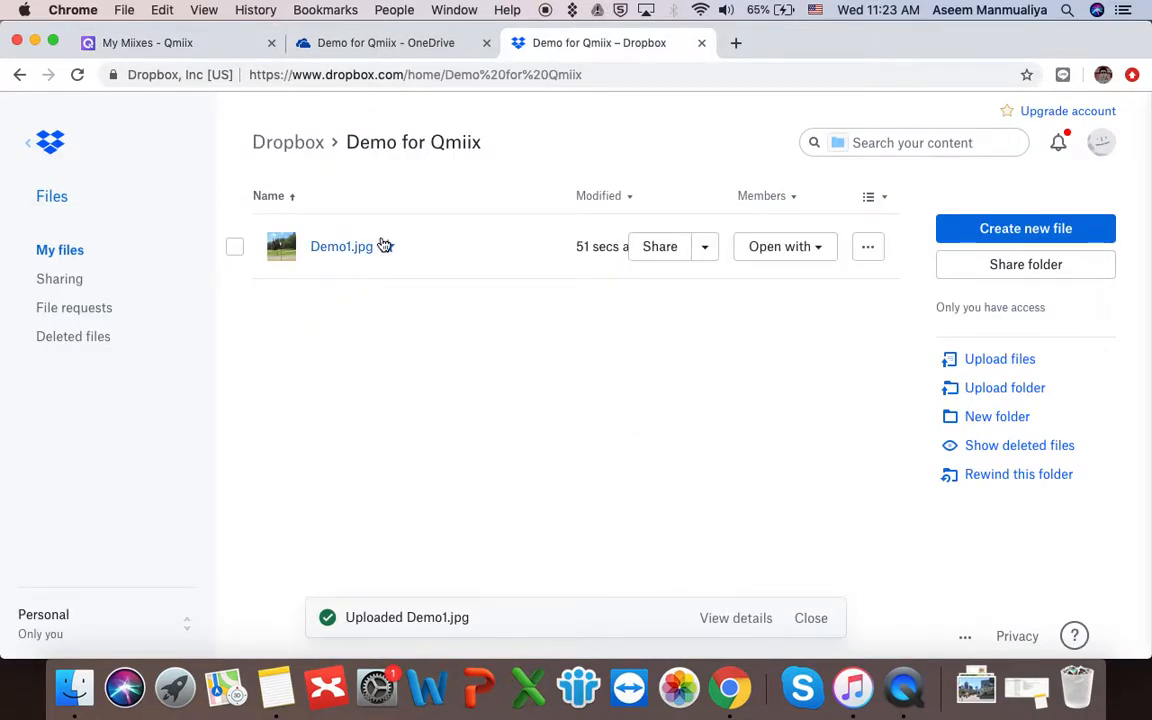
pyautogui.click(416, 45)
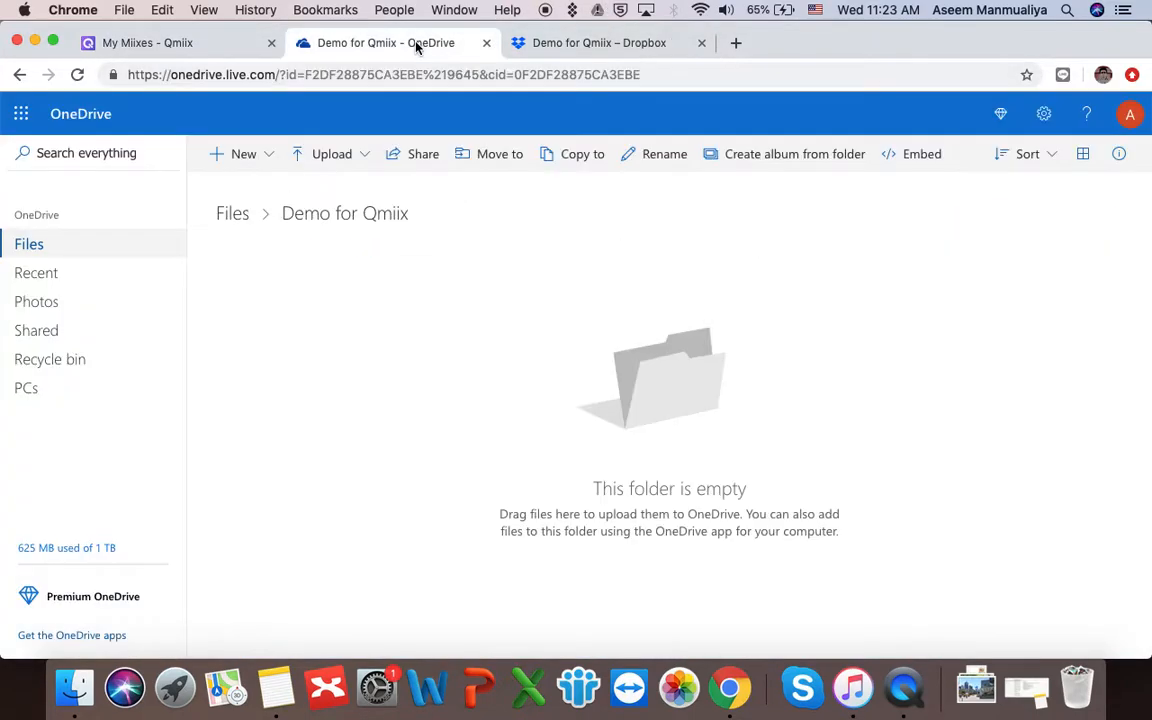
pyautogui.click(77, 74)
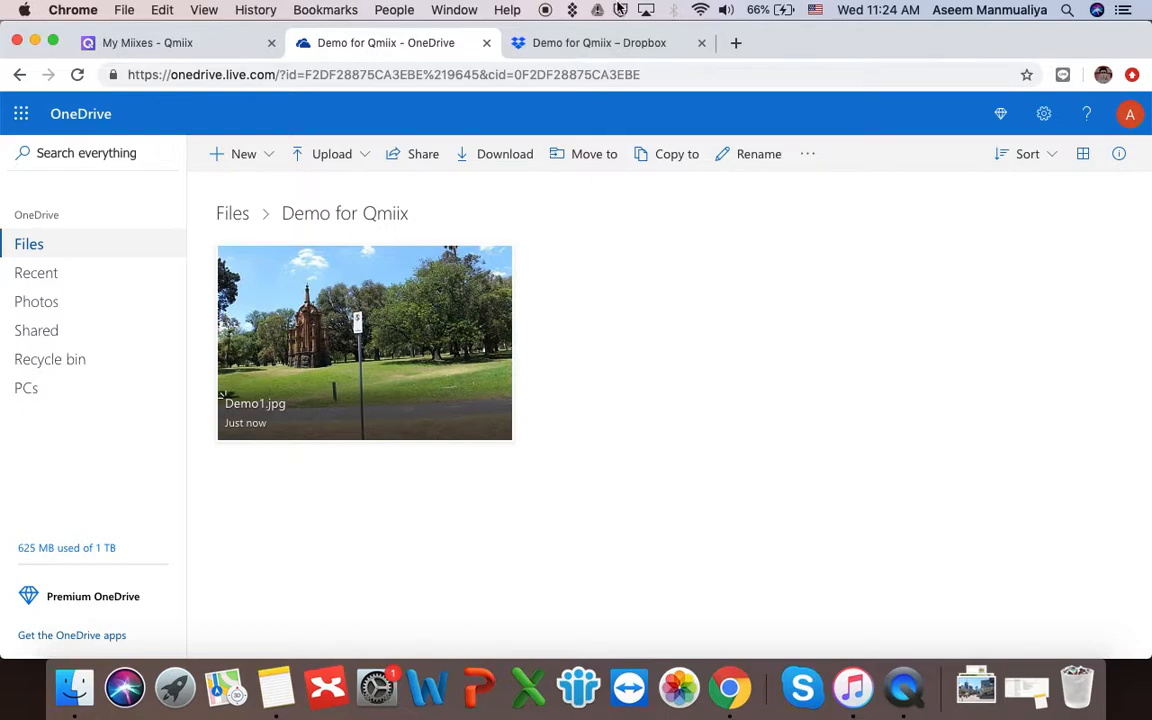
# - Upload the batch Demo2.jpg through Demo4.jpg into Dropbox's Demo for Qmiix folder
pyautogui.click(591, 44)
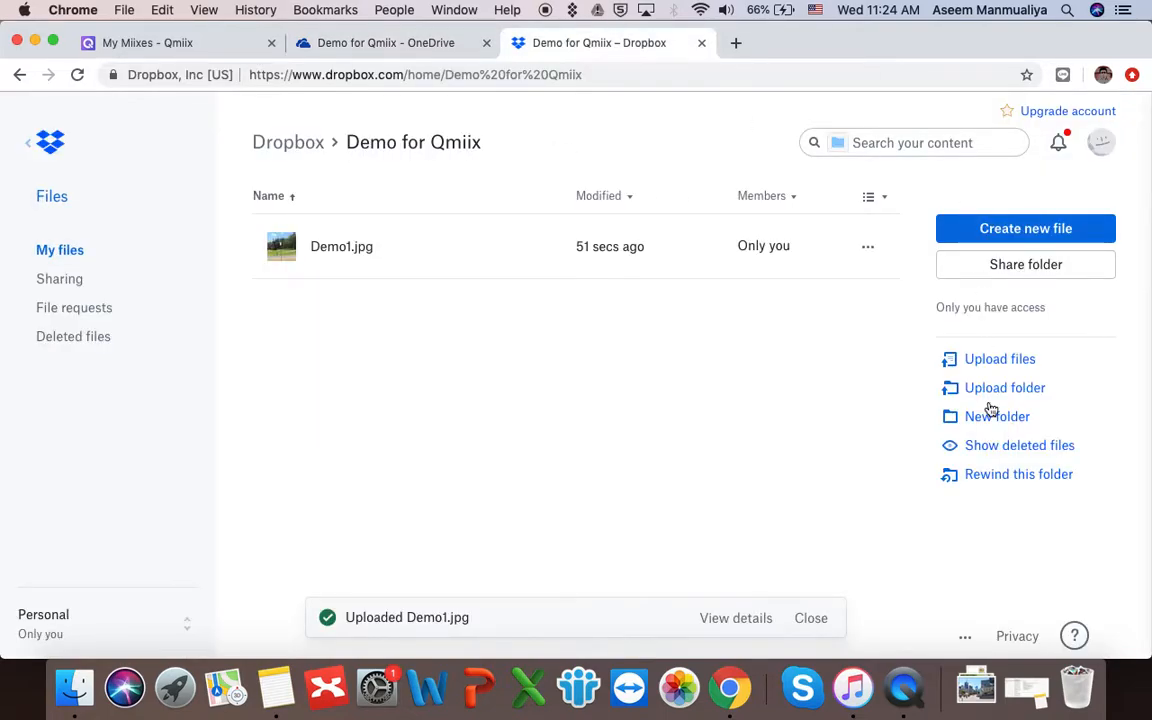
pyautogui.click(1006, 366)
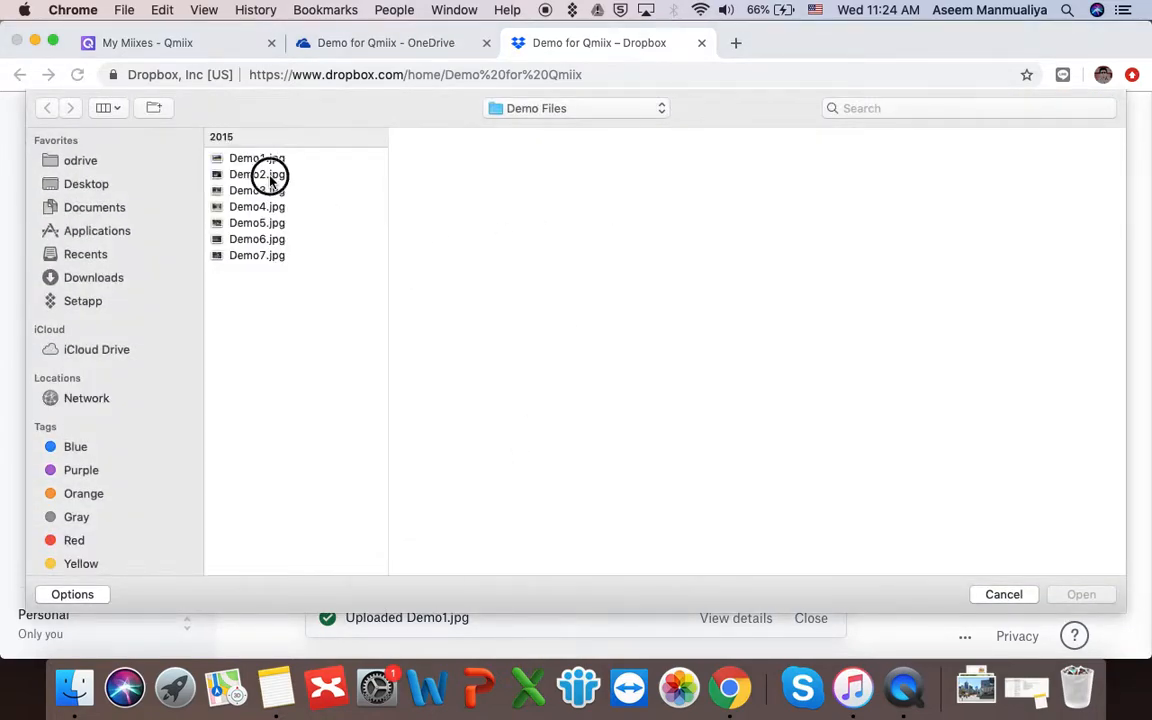
pyautogui.click(270, 176)
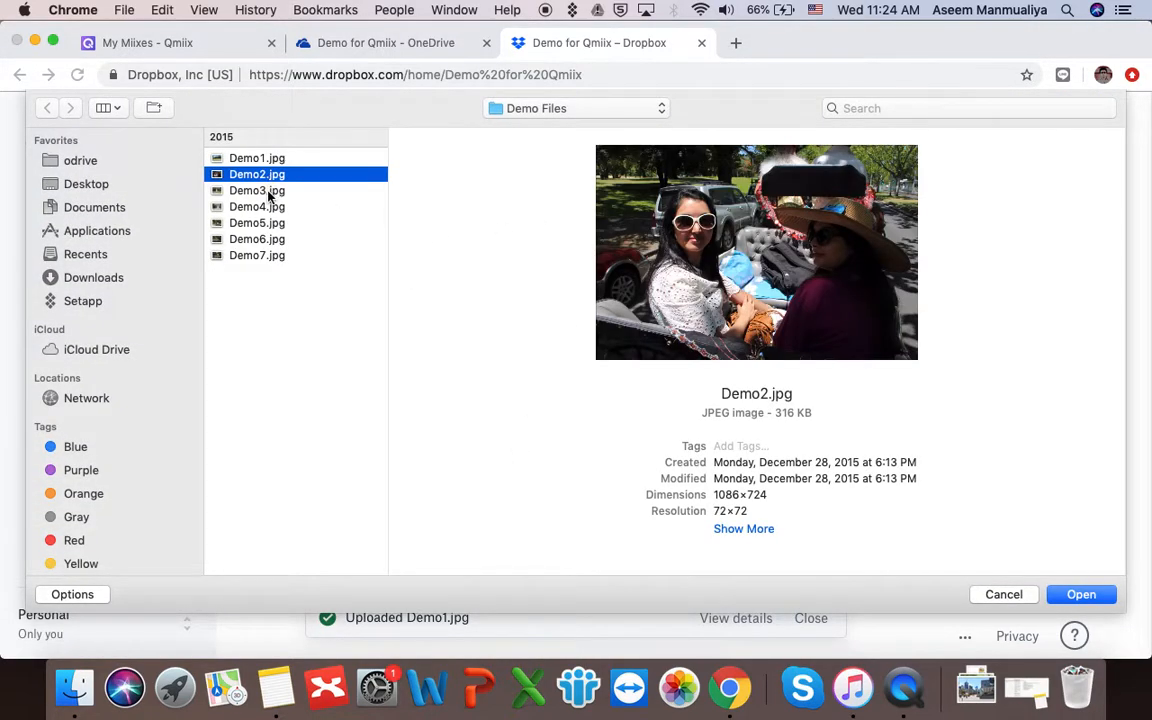
pyautogui.keyDown('shift'); pyautogui.click(268, 206); pyautogui.keyUp('shift')
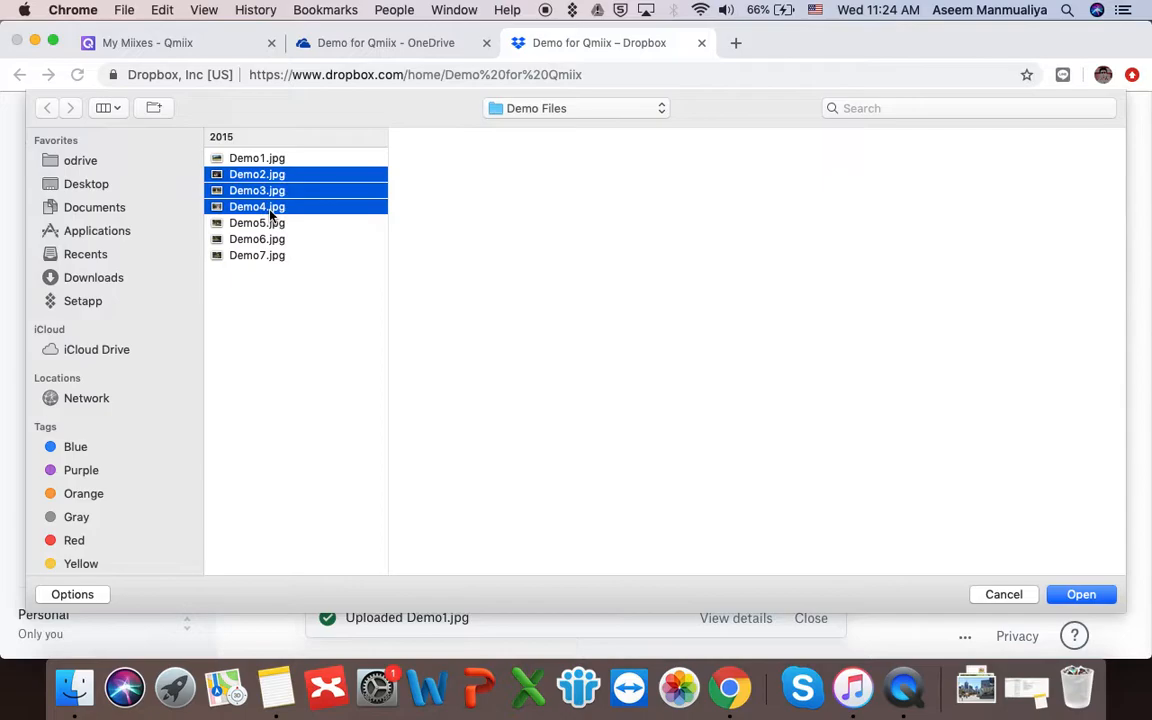
pyautogui.click(1084, 597)
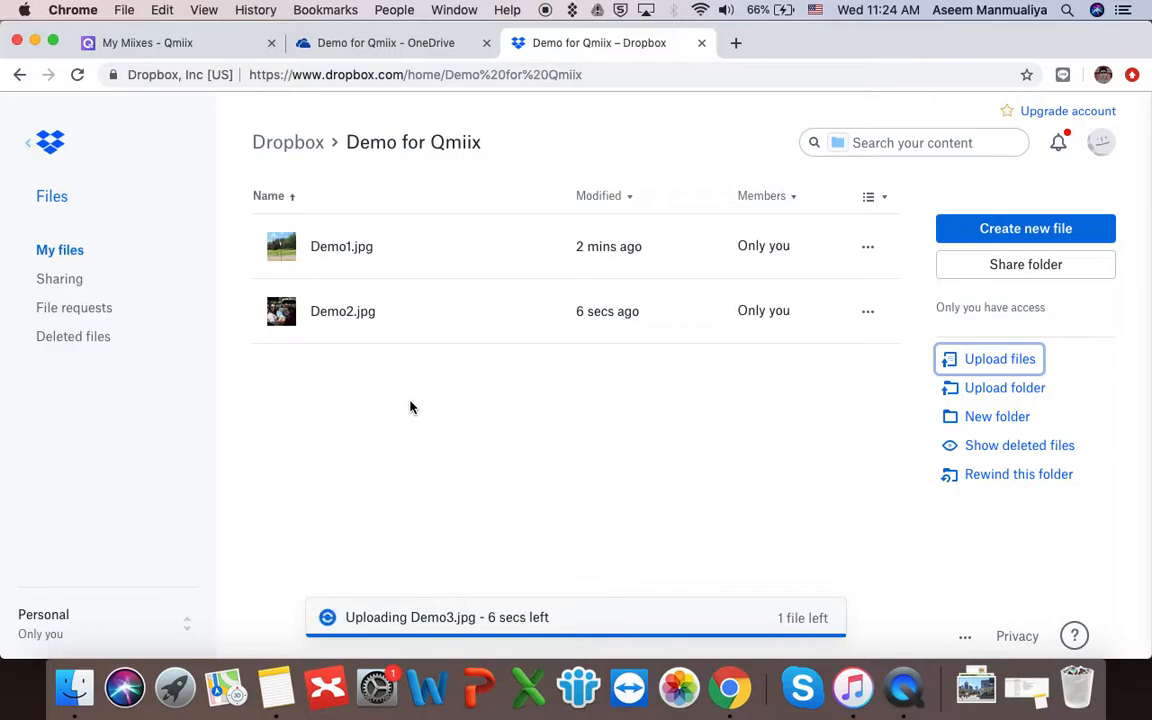
pyautogui.click(235, 48)
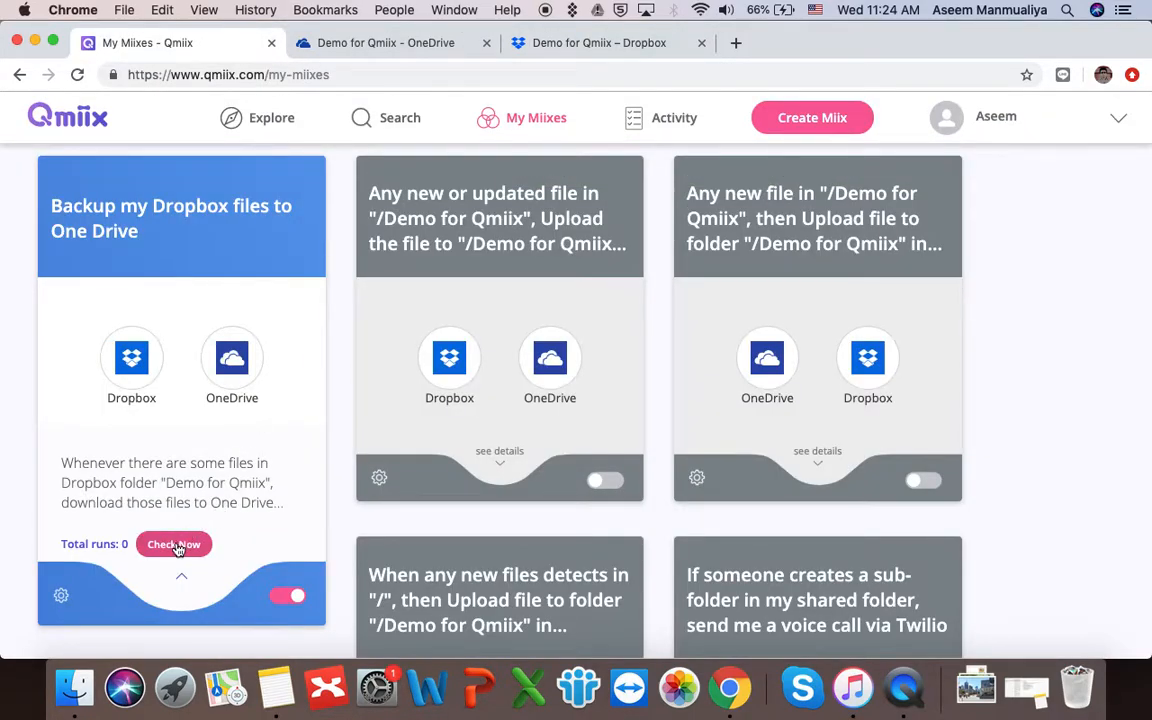
# - Rerun the backup miix with Check Now and confirm Demo2.jpg in OneDrive's Demo for Qmiix folder
pyautogui.click(178, 547)
pyautogui.scroll(2, 250, 312)
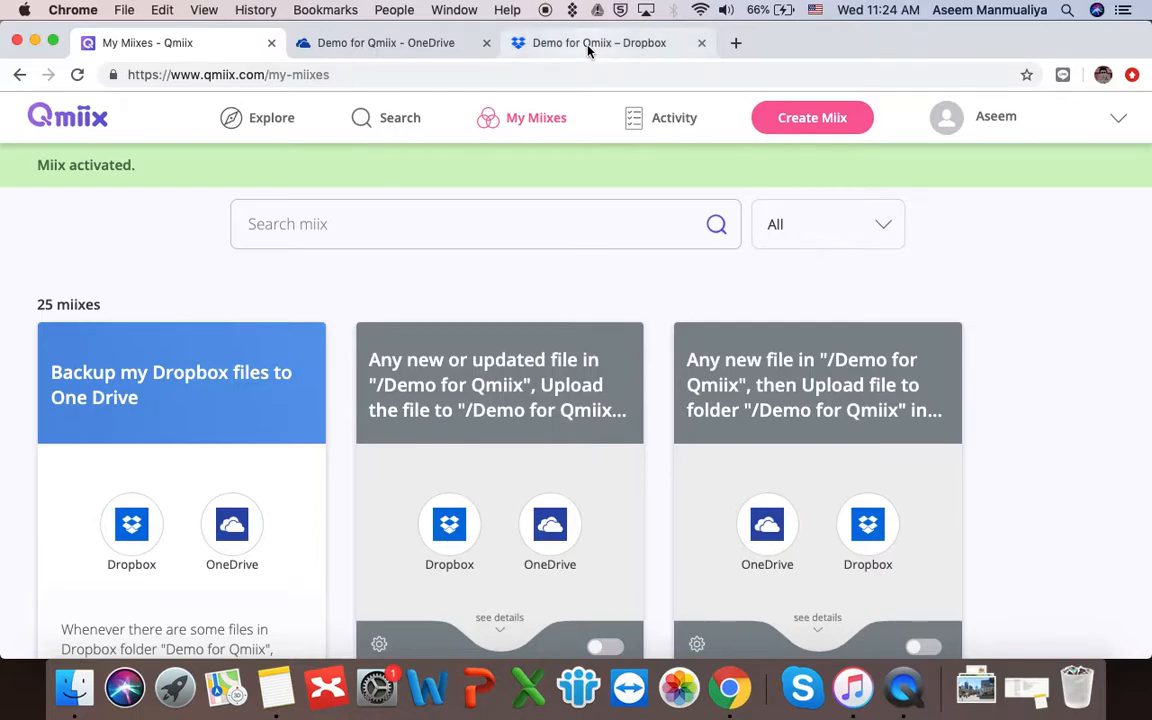
pyautogui.click(470, 43)
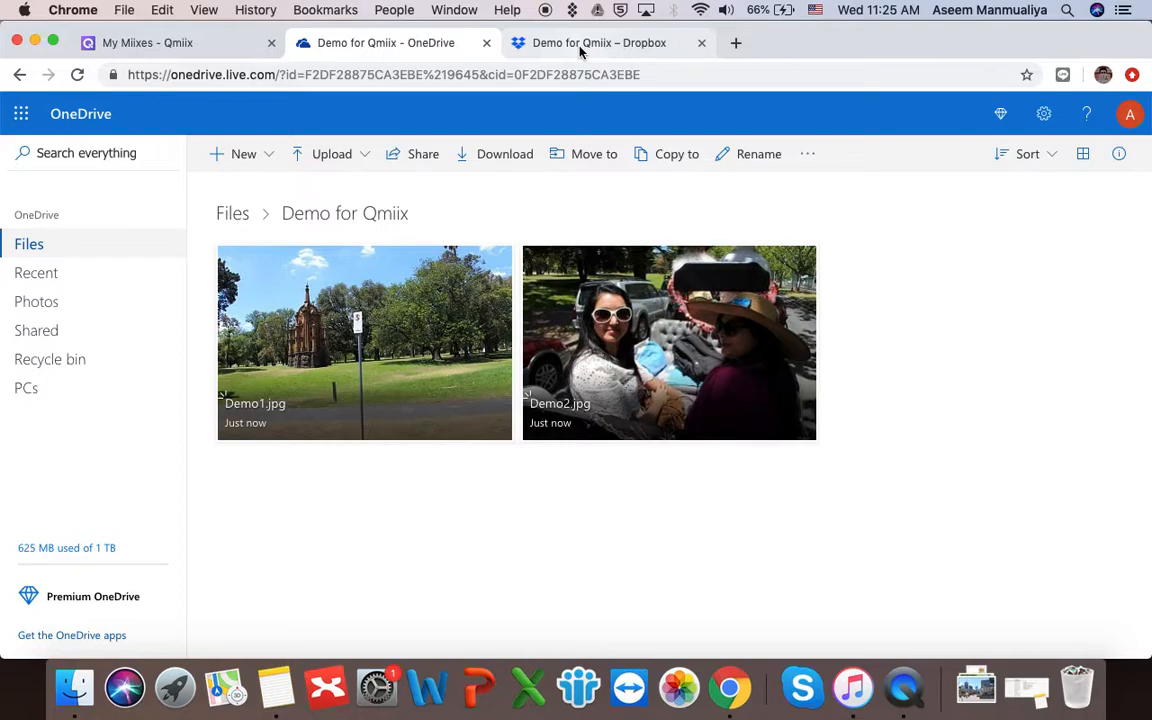
# - Check Dropbox's upload progress, then rerun the backup miix with Check Now
pyautogui.click(580, 45)
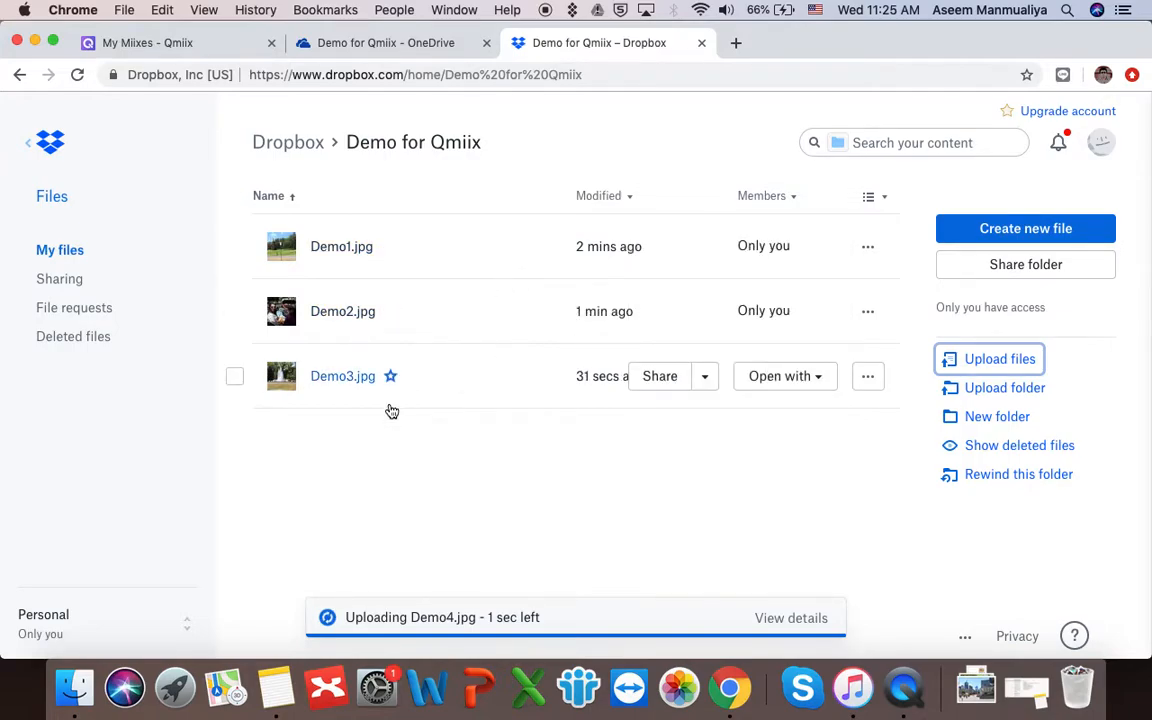
pyautogui.click(215, 42)
pyautogui.scroll(-3, 168, 542)
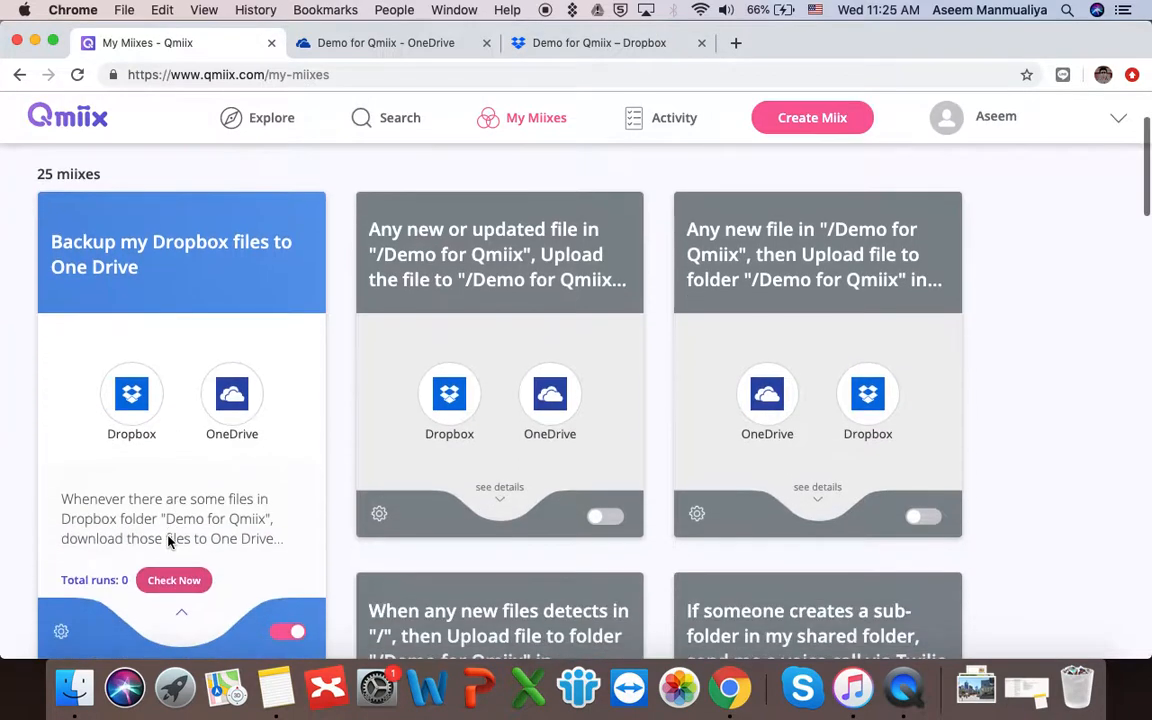
pyautogui.click(184, 583)
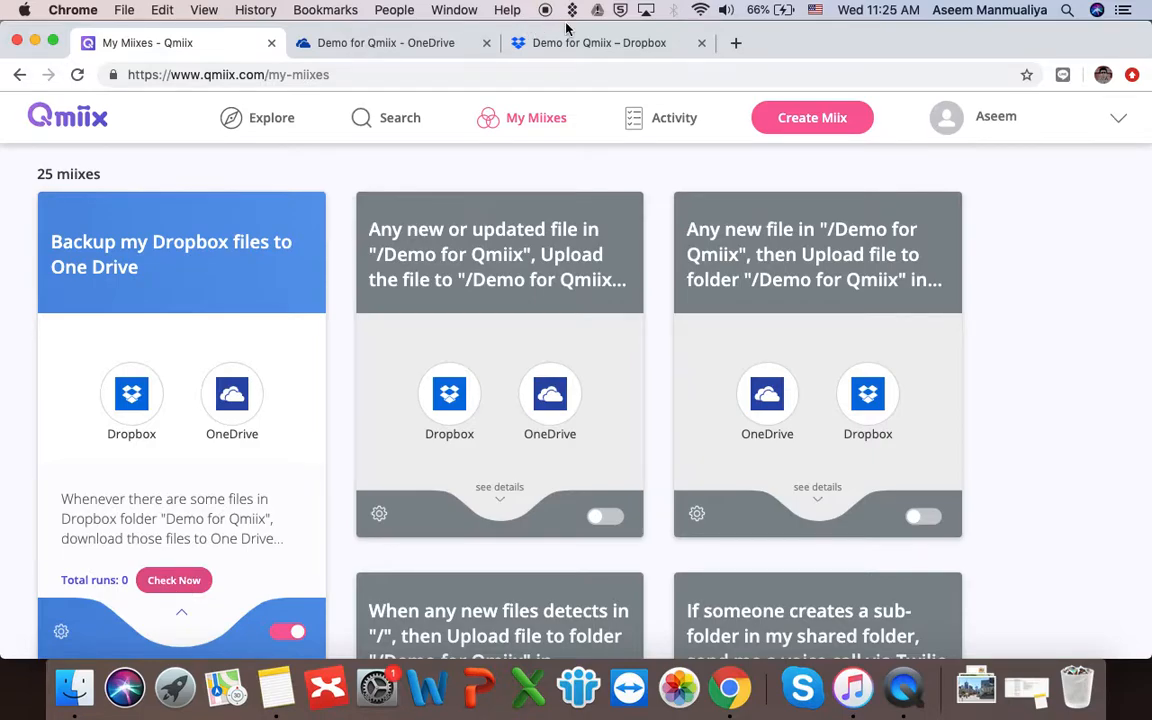
# - Reload OneDrive's Demo for Qmiix folder until Demo3.jpg appears, then return to My Miixes
pyautogui.click(407, 45)
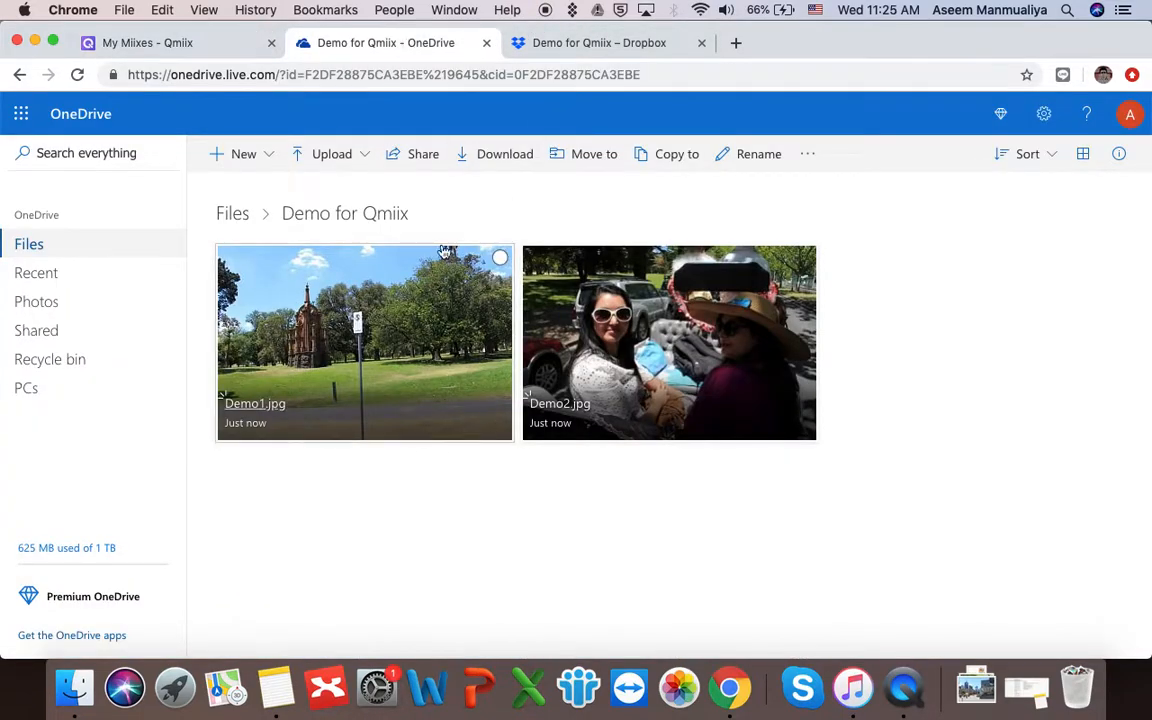
pyautogui.click(195, 43)
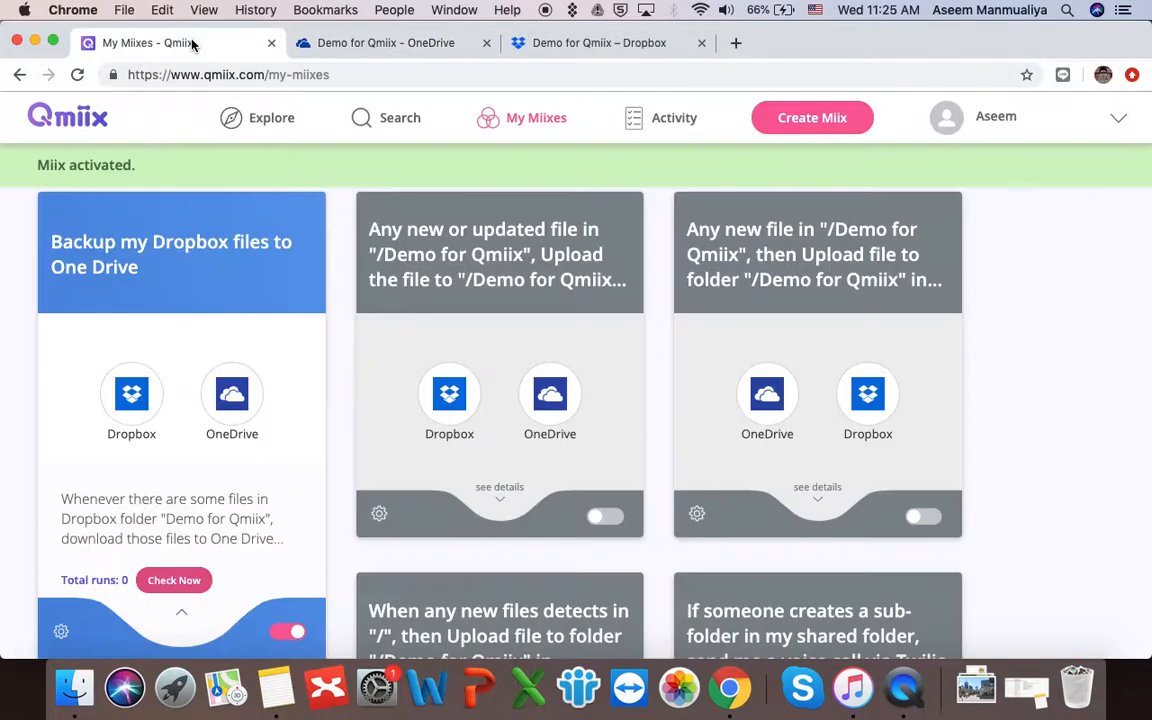
pyautogui.click(422, 45)
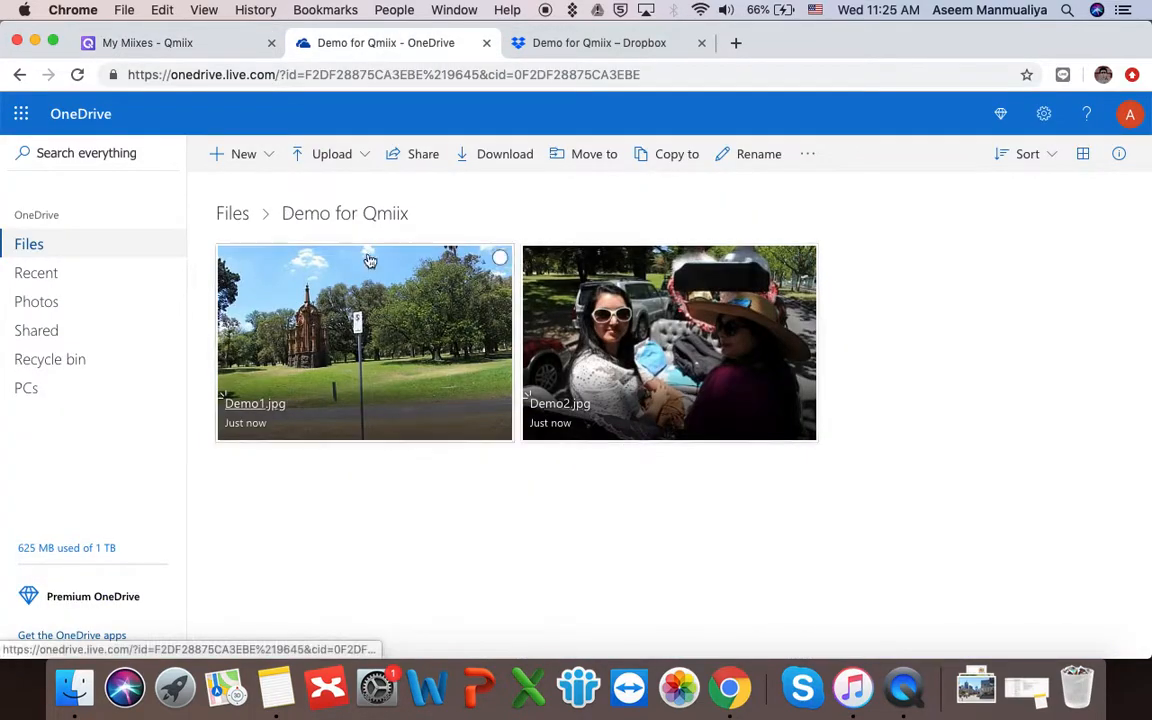
pyautogui.click(78, 75)
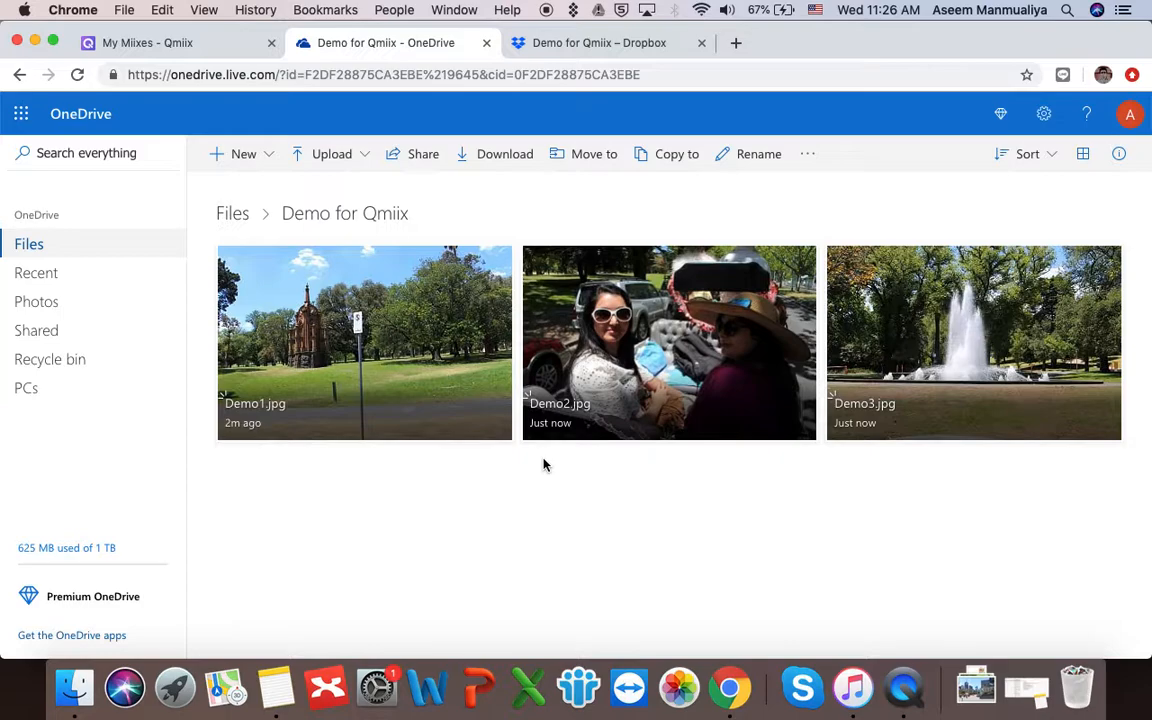
pyautogui.click(633, 44)
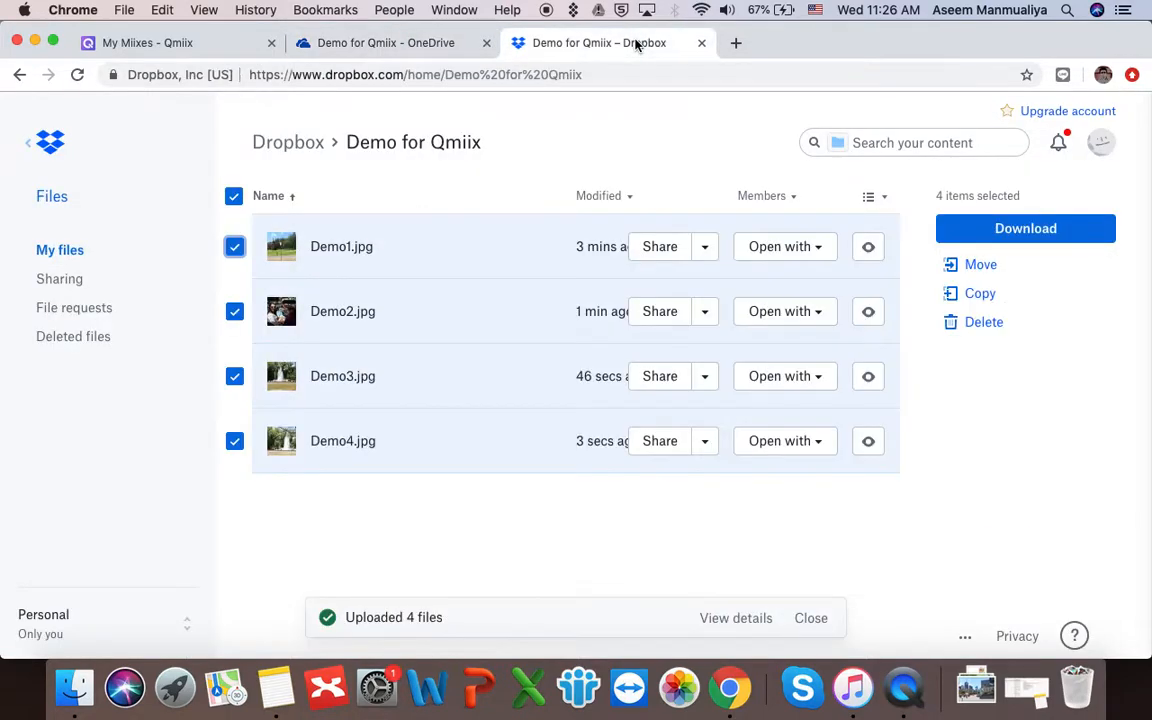
pyautogui.click(399, 42)
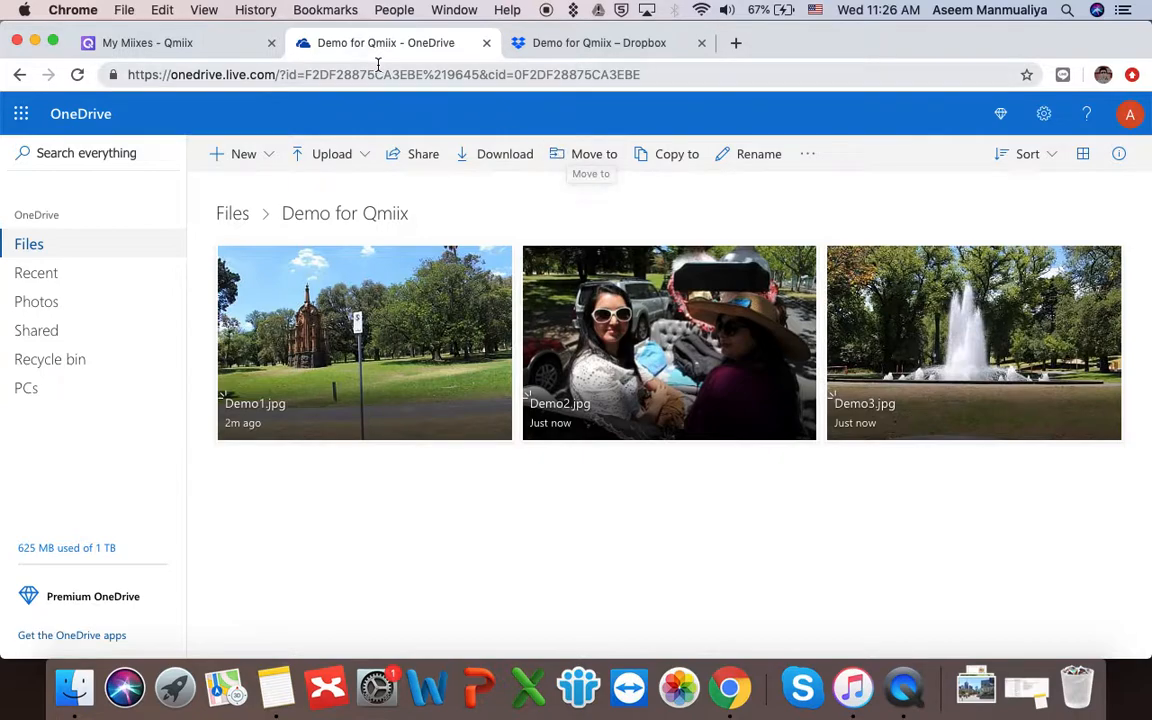
pyautogui.click(198, 43)
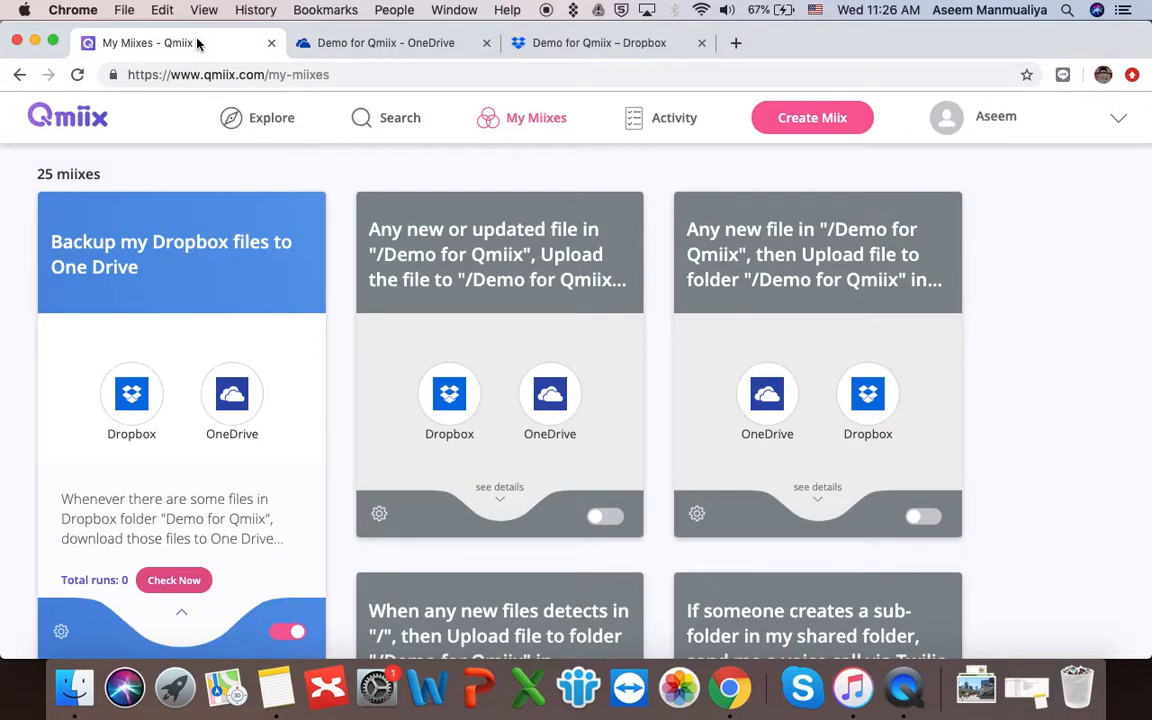